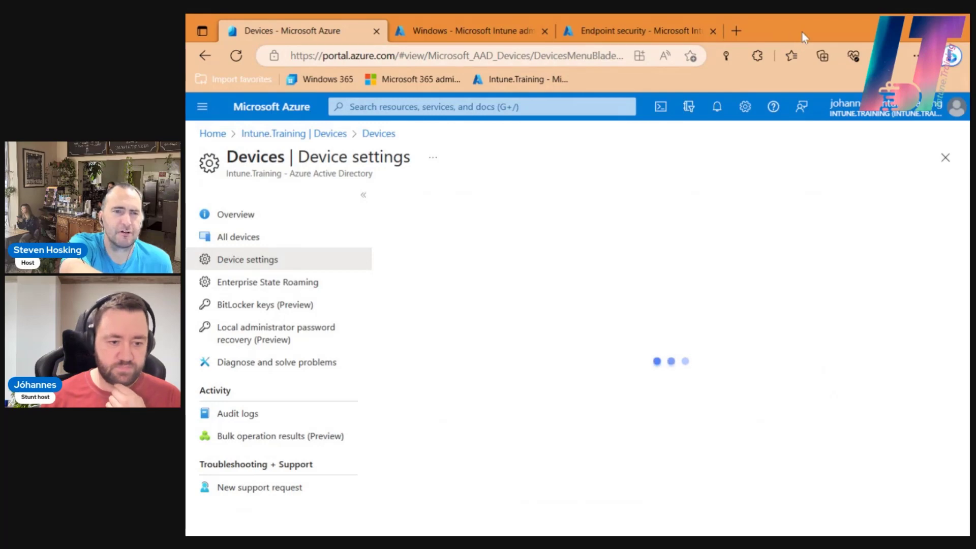
Step: Enable the Azure AD Local Administrator Password Solution (LAPS) in the Azure AD device settings and save the change
left_click(295, 339)
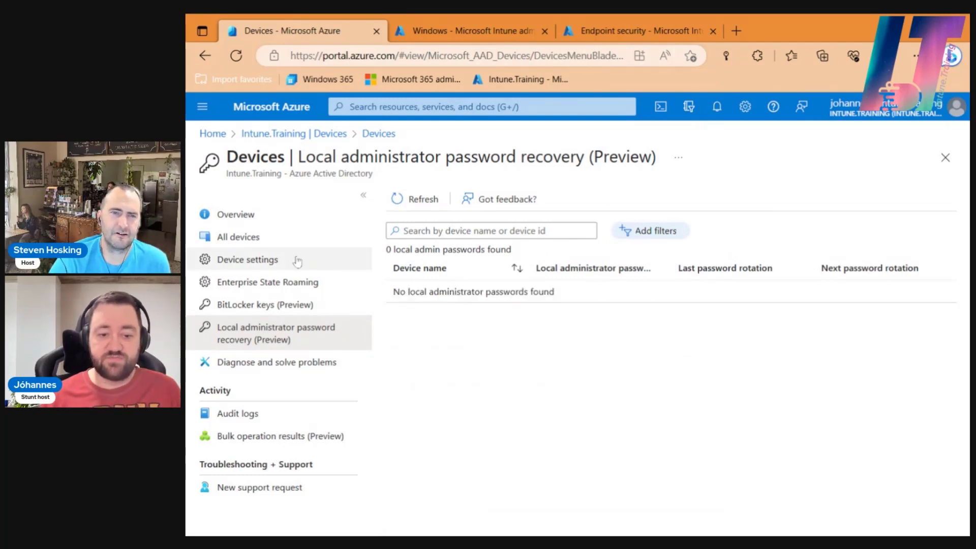
left_click(276, 262)
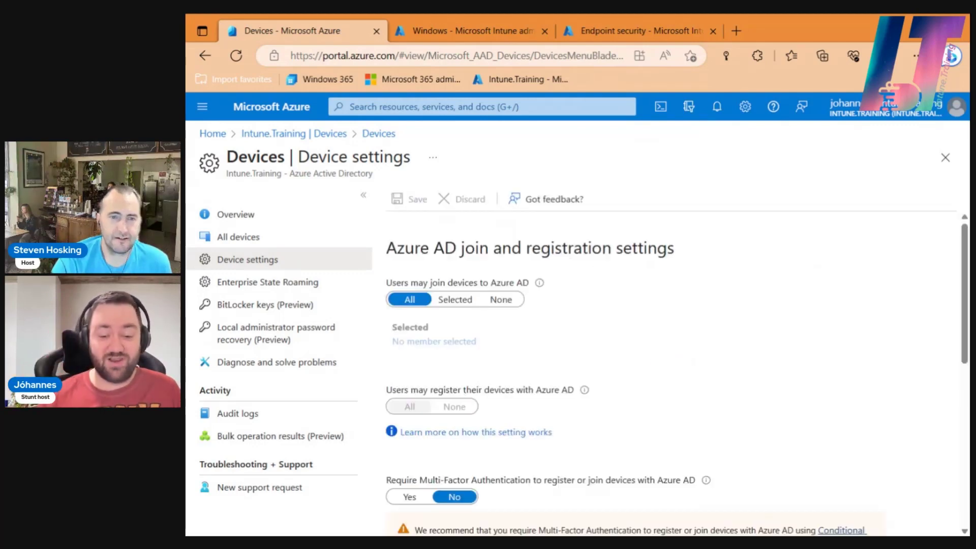
scroll(666, 305, "down", 5)
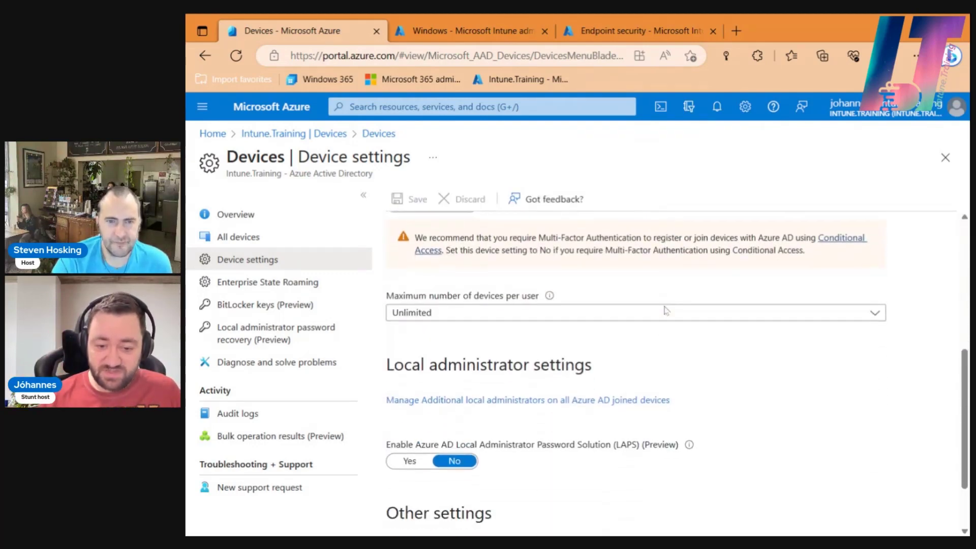
scroll(665, 305, "down", 2)
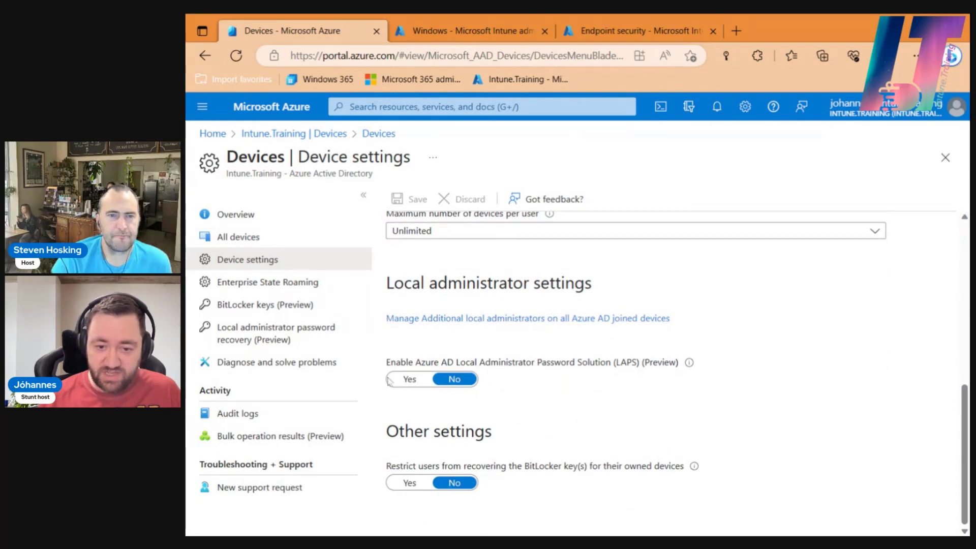
left_click_drag(387, 363, 679, 359)
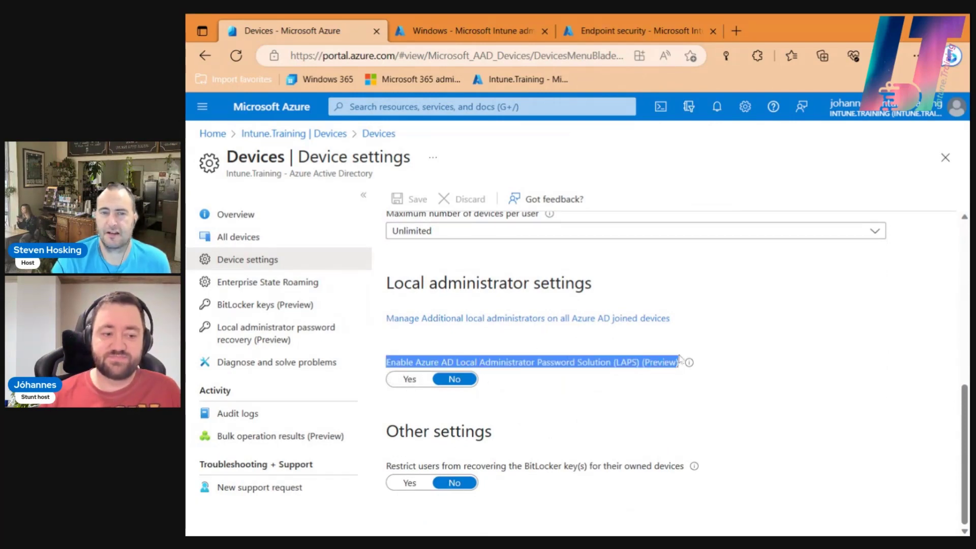
left_click(567, 388)
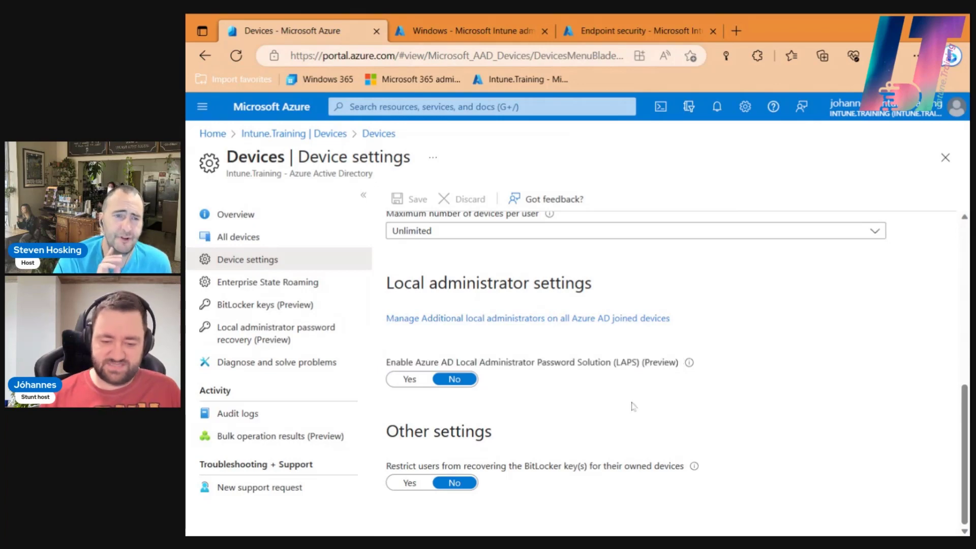
left_click(412, 380)
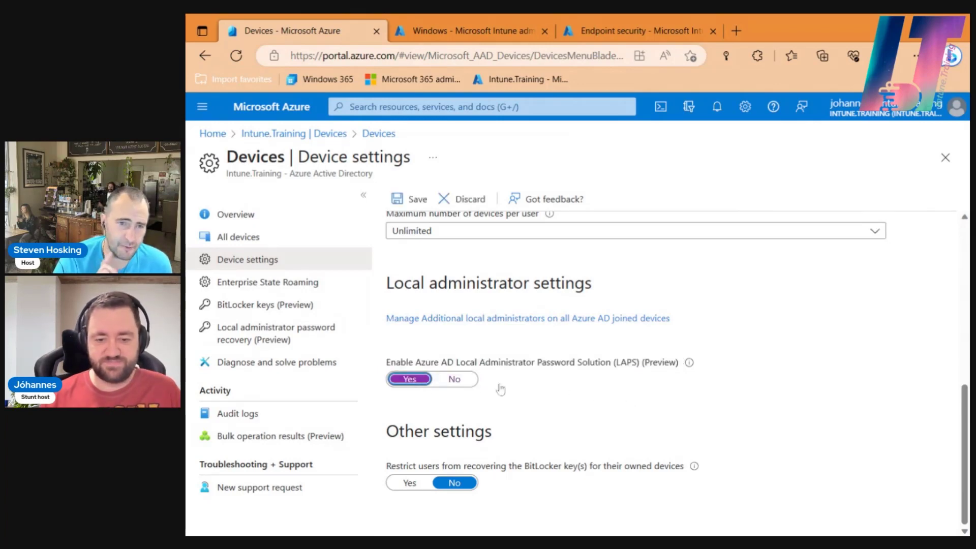
left_click(406, 202)
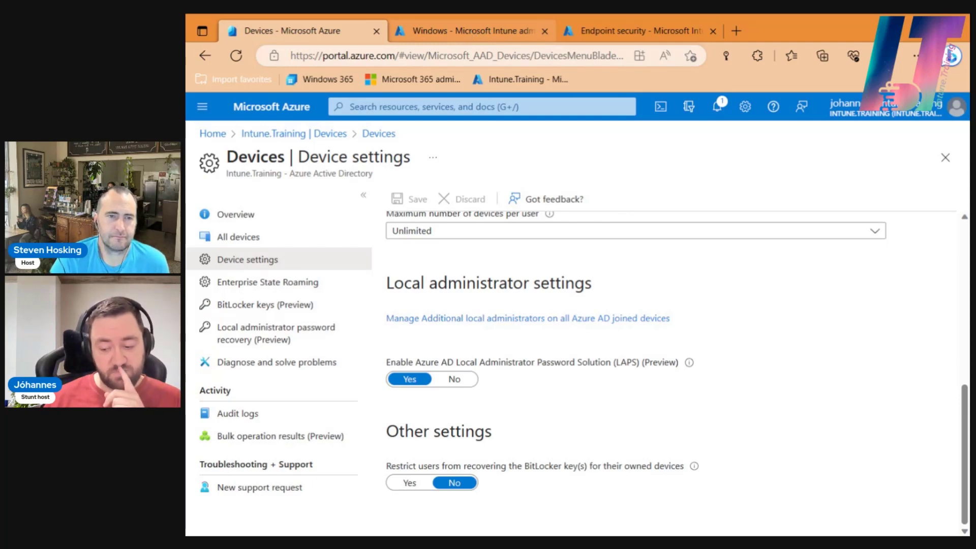
Step: Switch to the Microsoft Intune admin center and show the configuration profiles for Windows devices
left_click(472, 32)
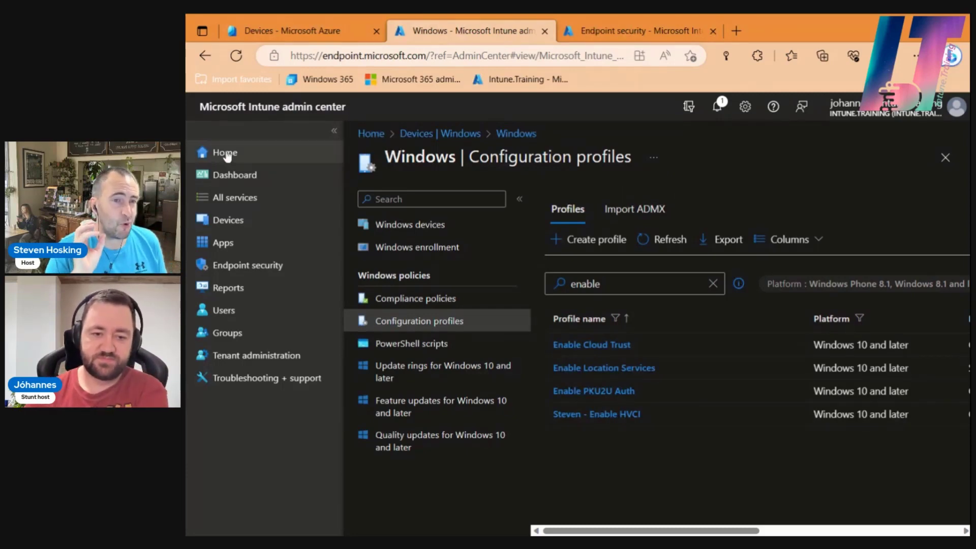
left_click(231, 220)
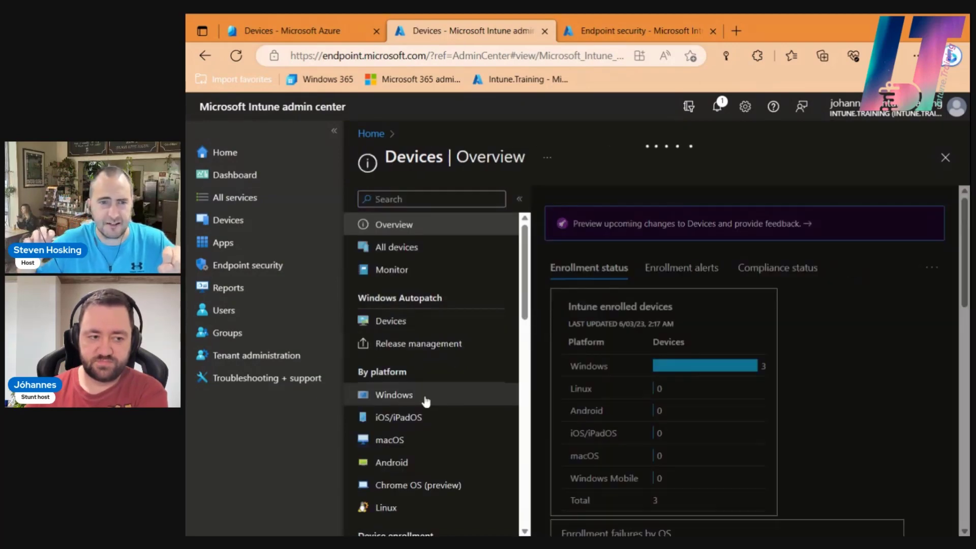
left_click(426, 401)
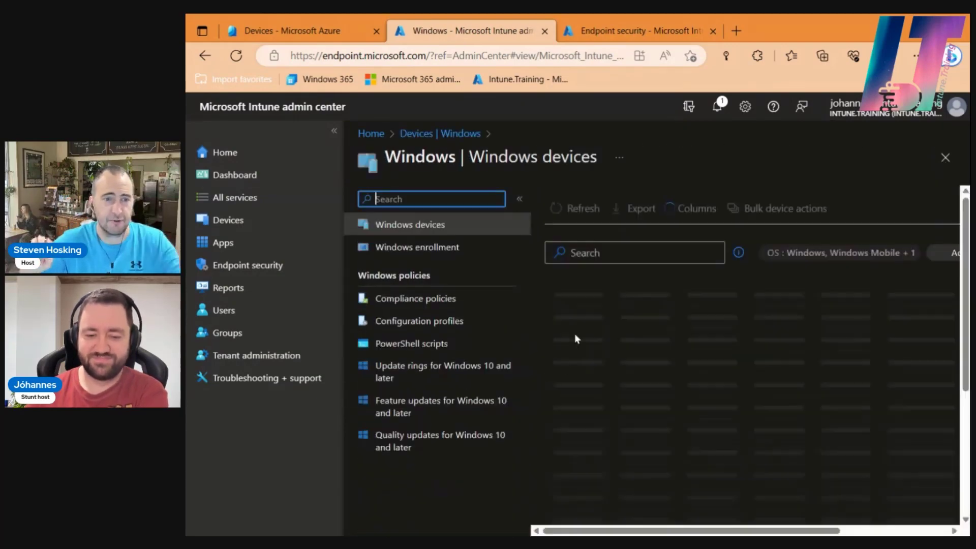
left_click(449, 321)
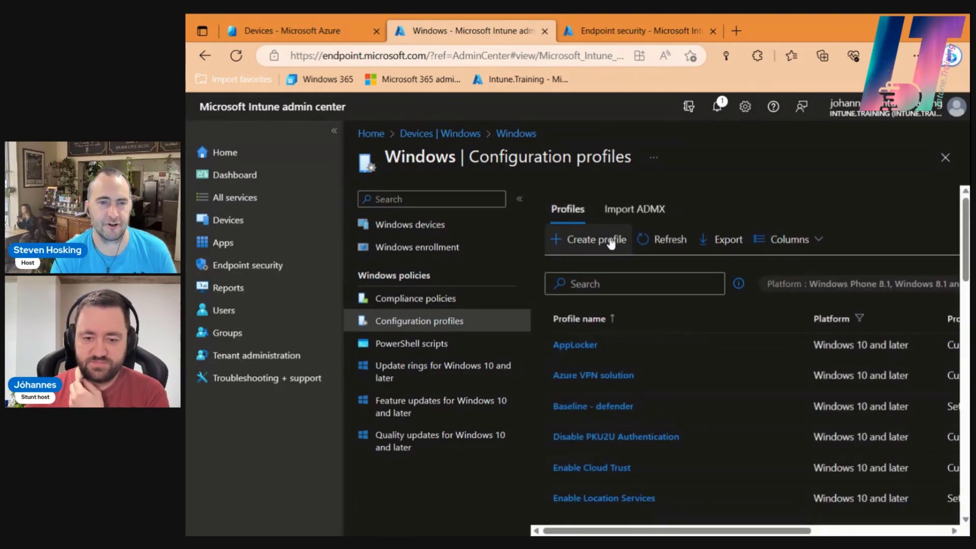
Step: Start a new configuration profile for the Windows 10 and later platform with the Settings catalog profile type
left_click(610, 243)
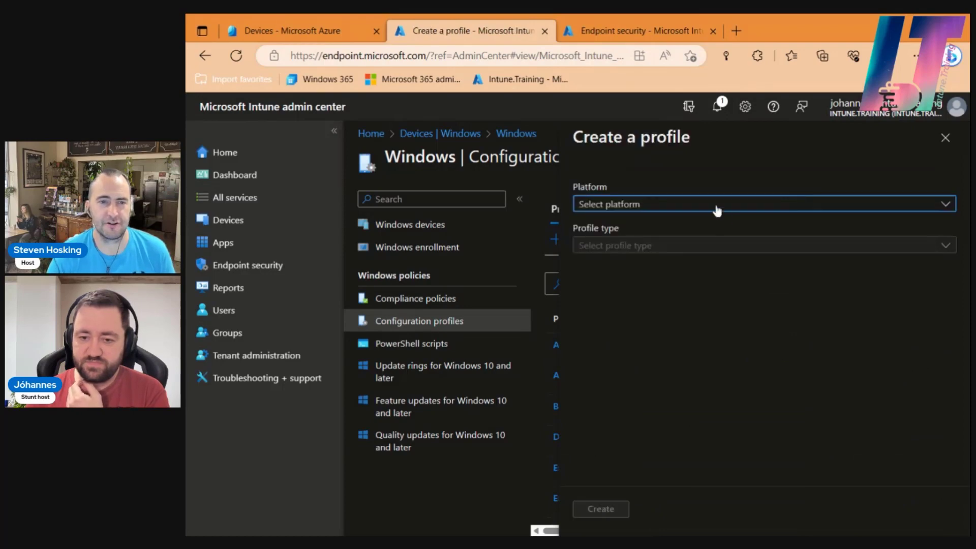
left_click(715, 207)
left_click(707, 225)
left_click(691, 245)
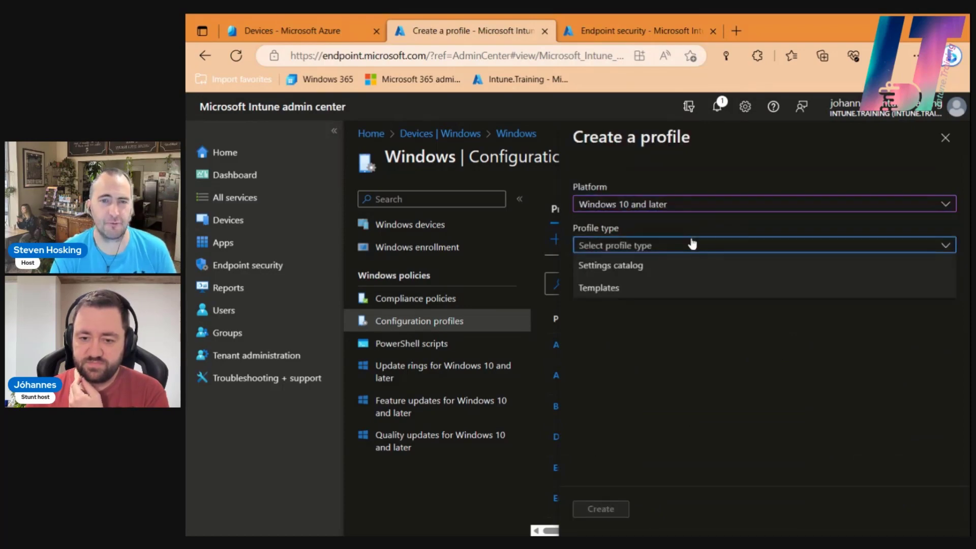
left_click(678, 267)
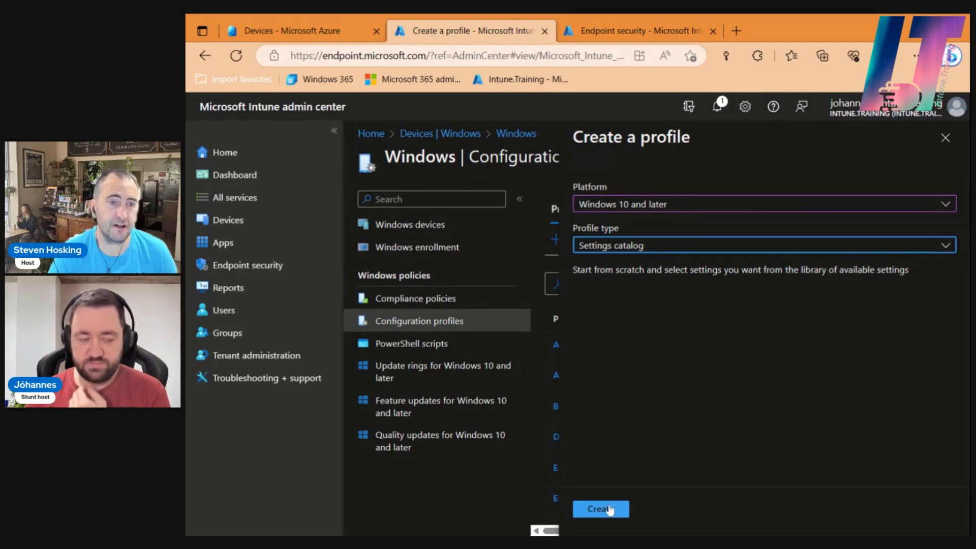
left_click(609, 510)
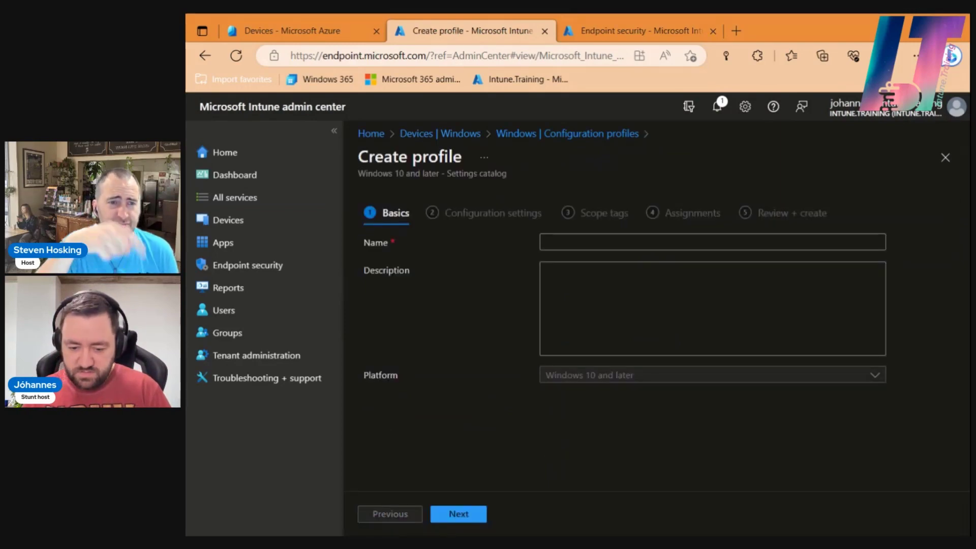
Step: Name the profile "Enable Local admin account" and continue to its configuration settings
left_click(584, 242)
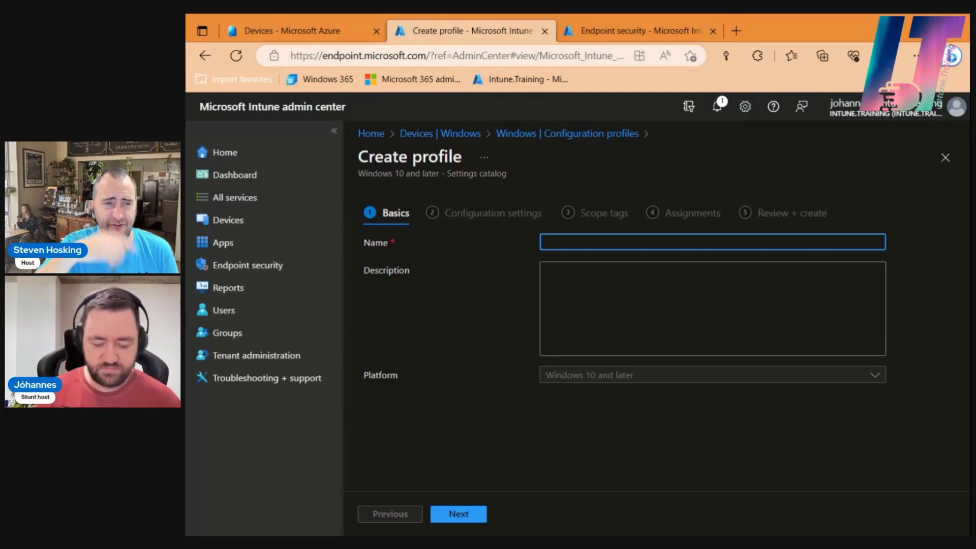
type("Enabl")
type("LAPS")
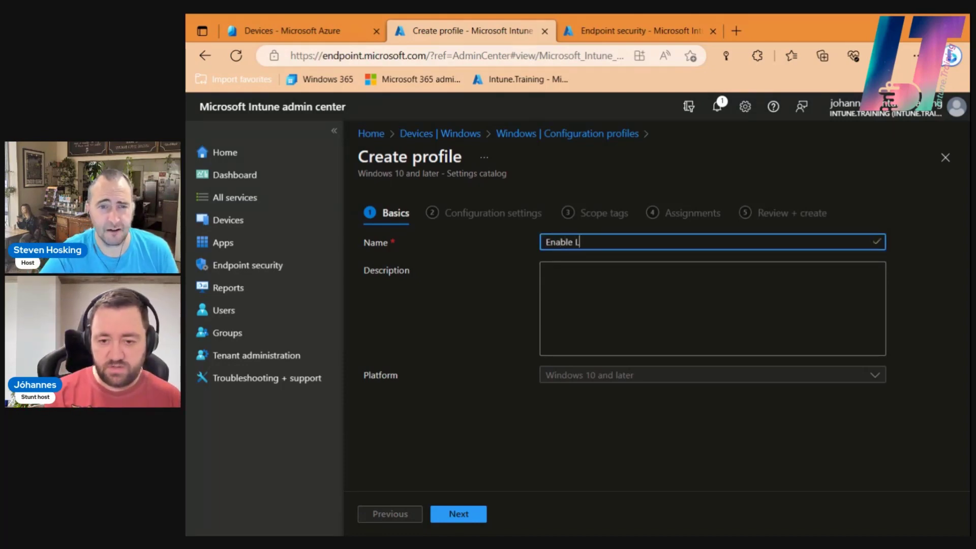
key("BackSpace")
key("BackSpace")
key("BackSpace")
key("BackSpace")
key("BackSpace")
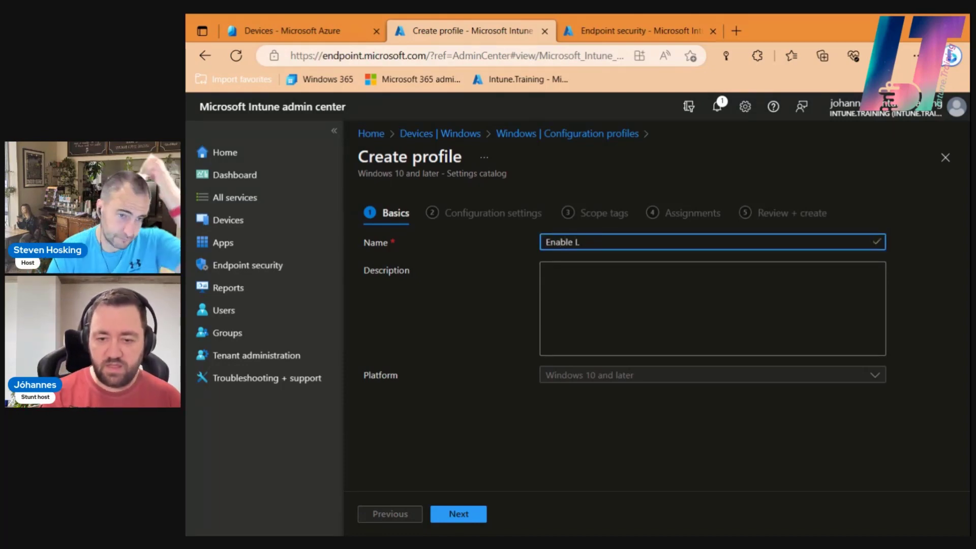
type("Loca")
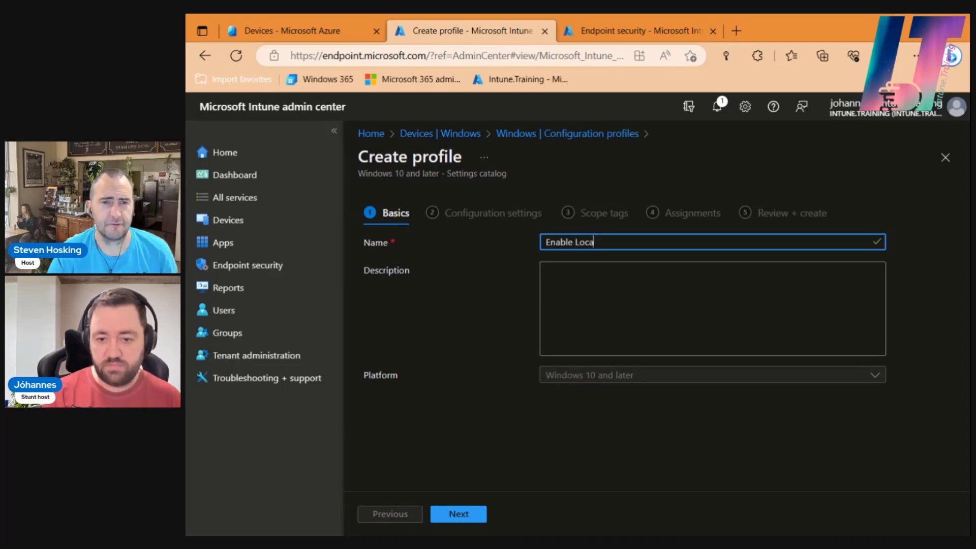
type("l admin account")
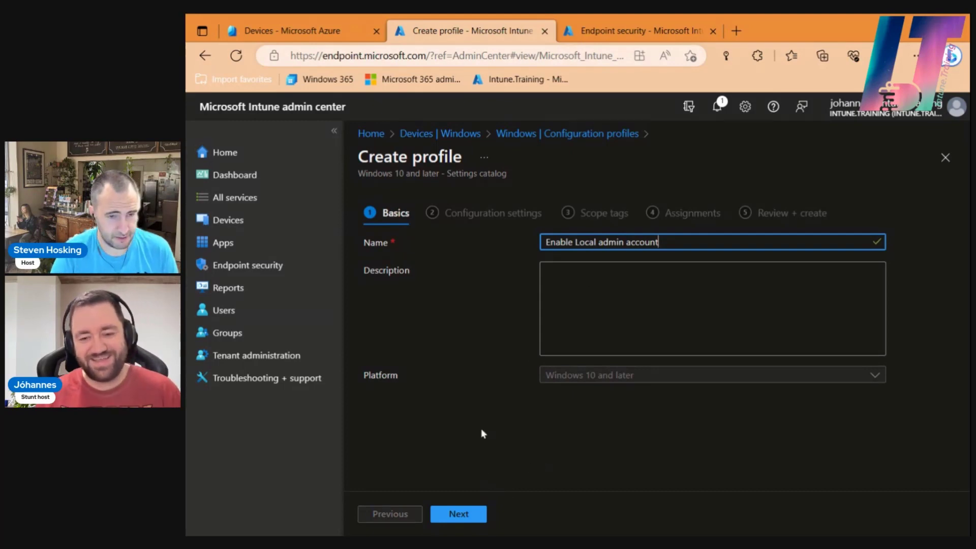
left_click(467, 514)
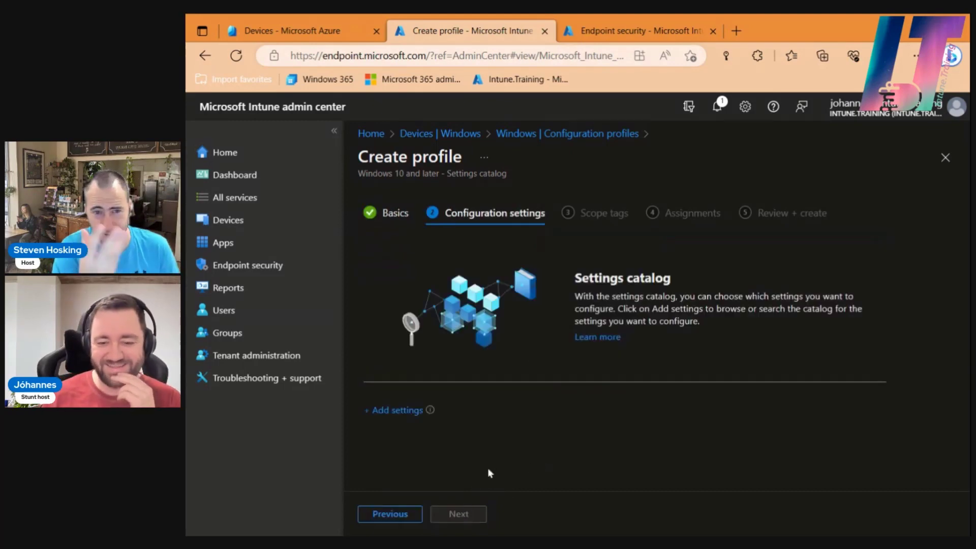
Step: Add the Accounts Enable Administrator Account Status setting from the Local Policies Security Options category to the profile
left_click(397, 410)
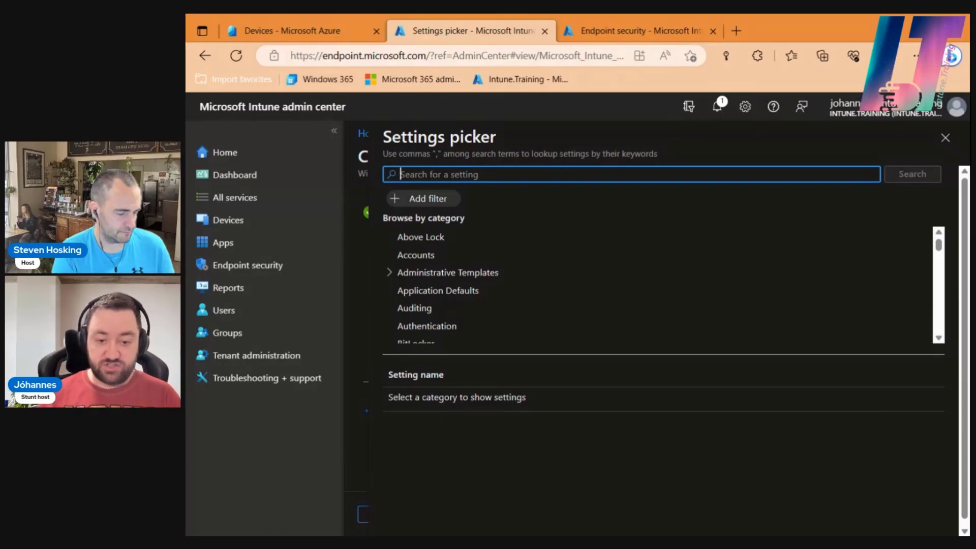
type("Accounts Enable Administrator Account Status")
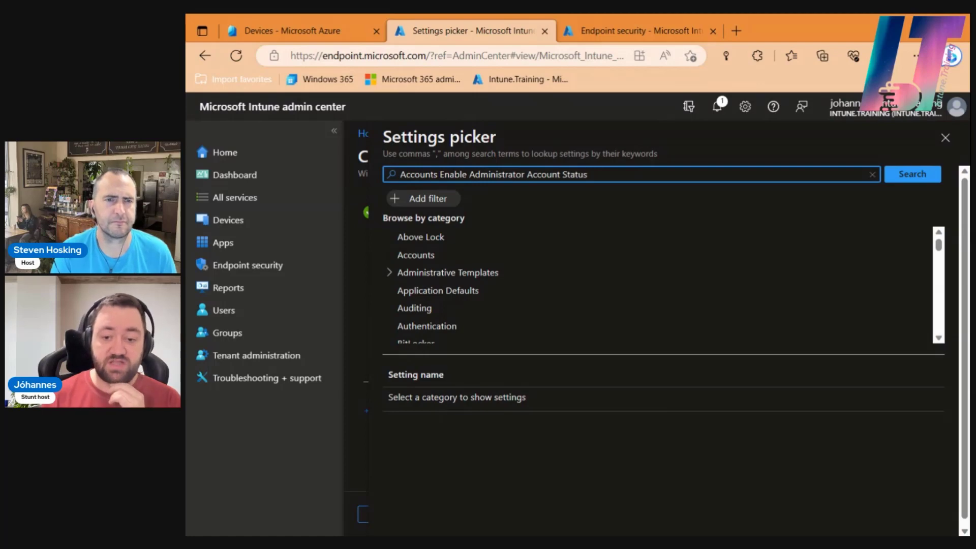
key("Return")
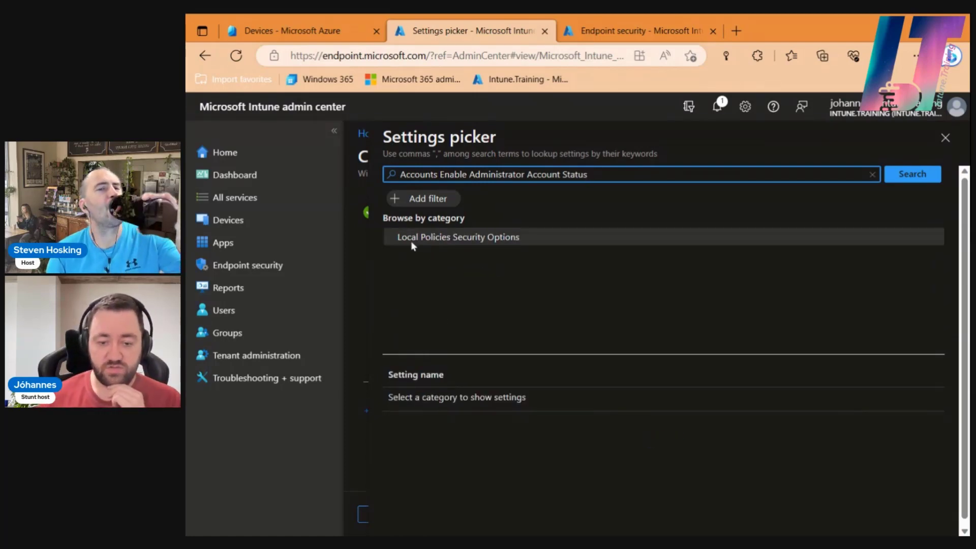
left_click(534, 236)
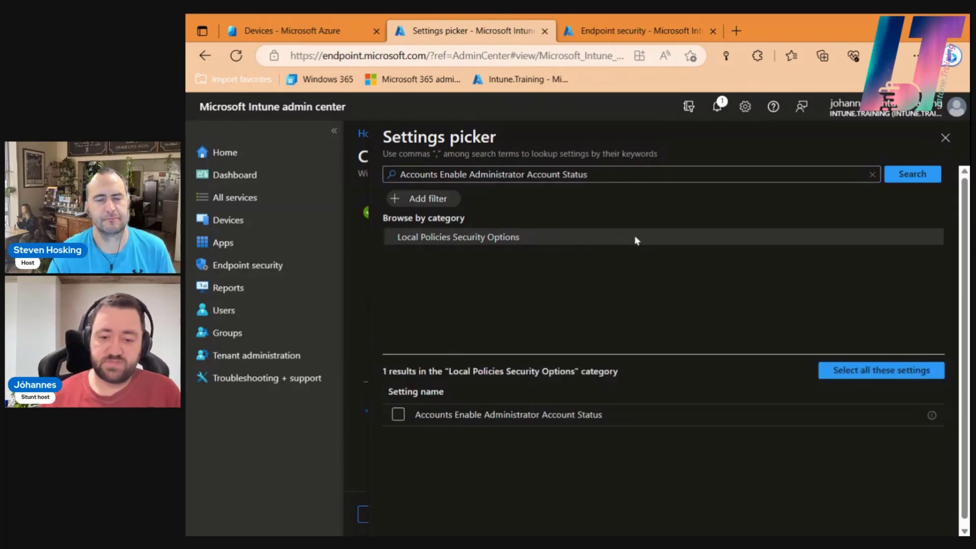
left_click(398, 416)
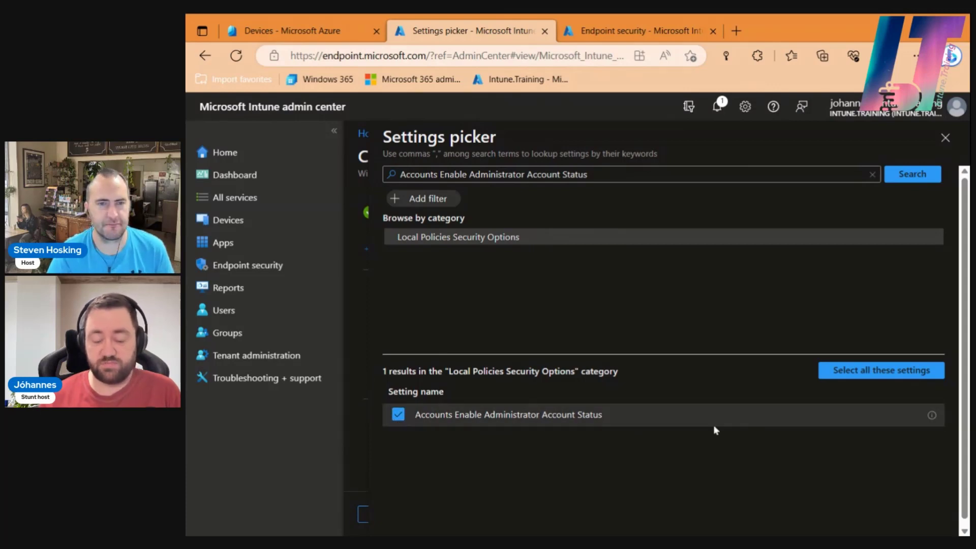
scroll(838, 429, "down", 1)
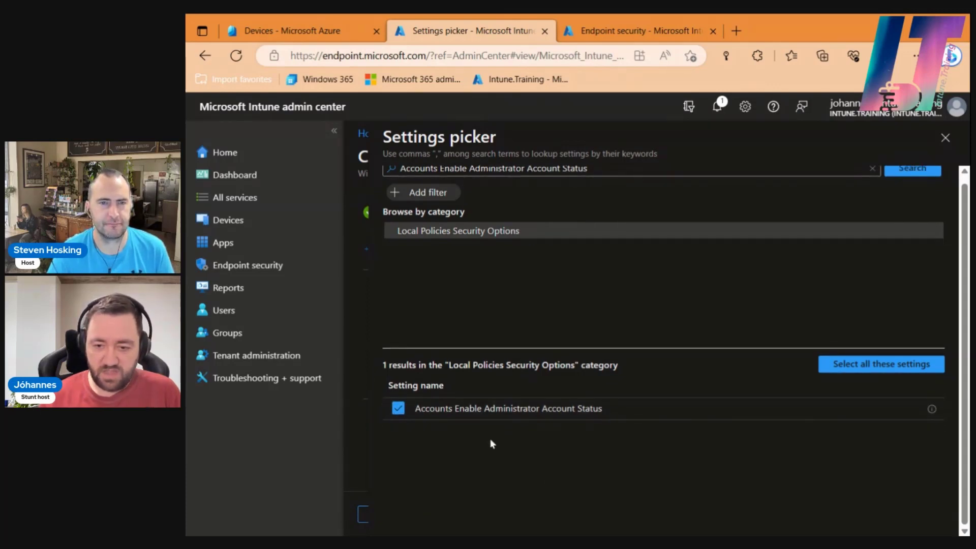
scroll(907, 204, "up", 1)
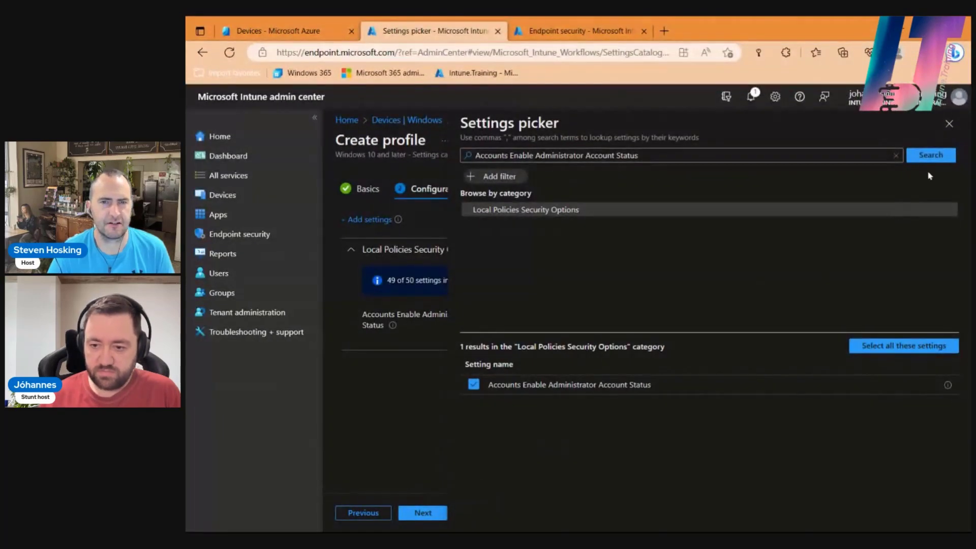
left_click(949, 126)
Step: Set Accounts Enable Administrator Account Status to Enable and continue to the assignments, keeping the Default scope tag
left_click(538, 316)
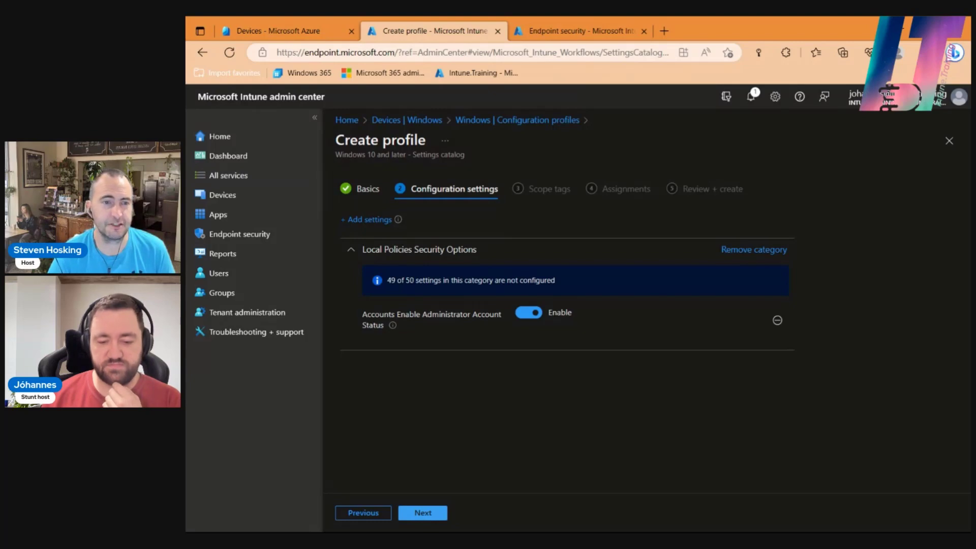
left_click(431, 511)
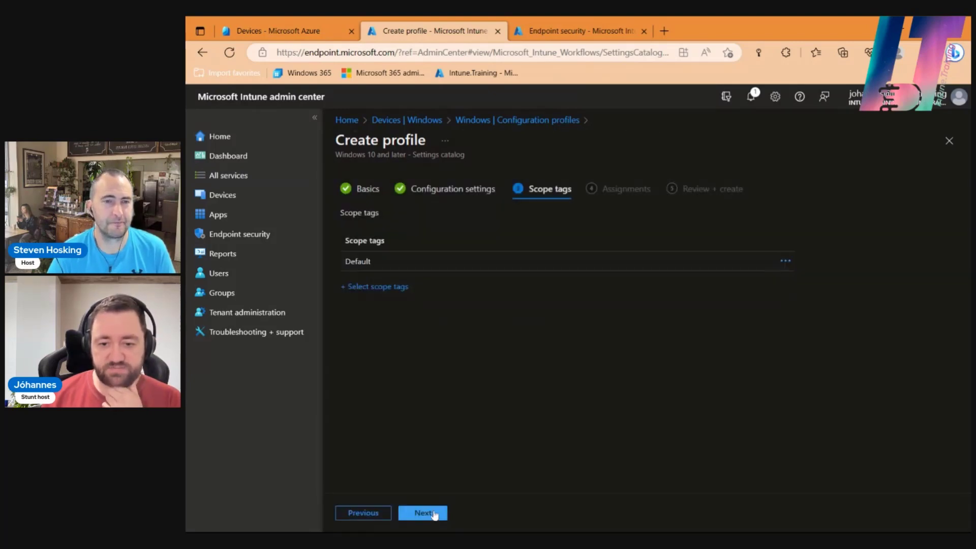
left_click(434, 513)
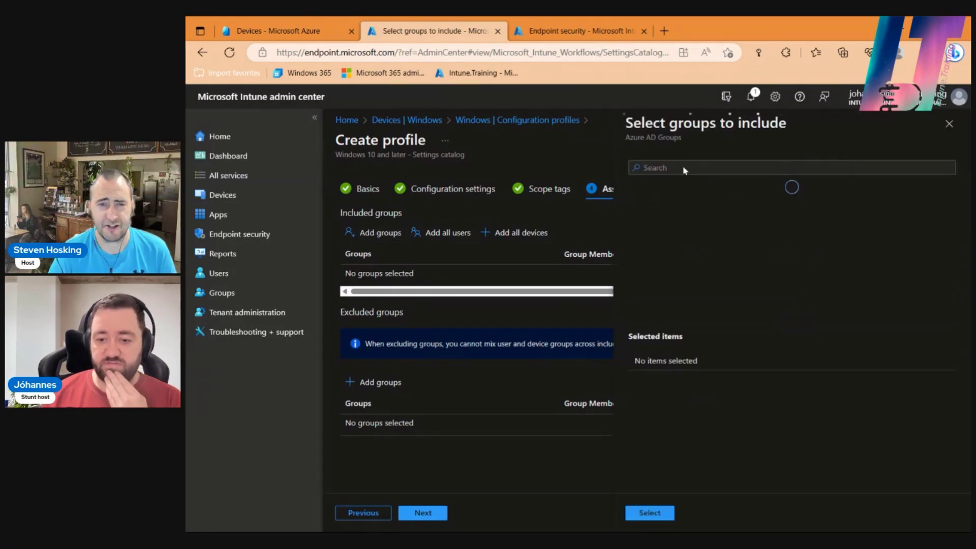
Step: Add the WindowsLaps group to the profile's included groups
left_click(683, 168)
type("windows")
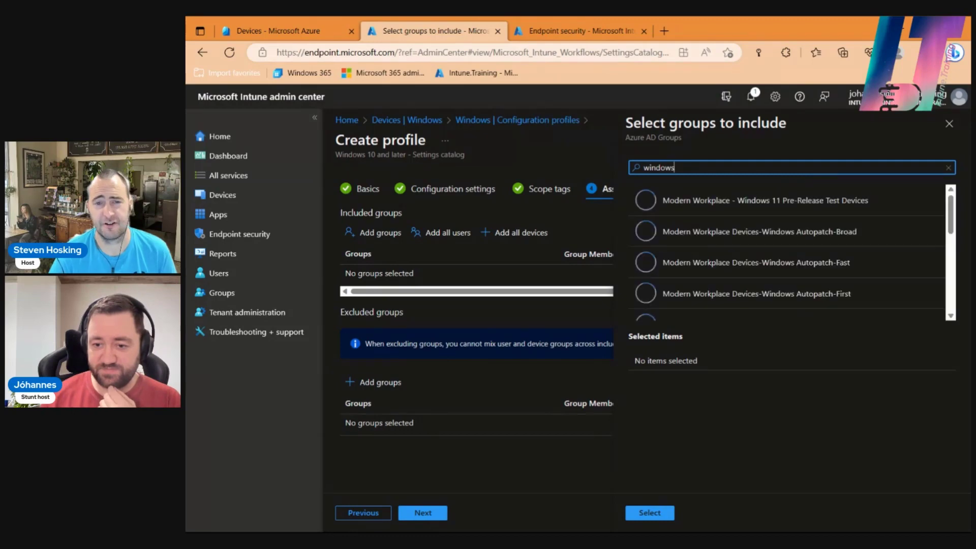
scroll(753, 254, "down", 4)
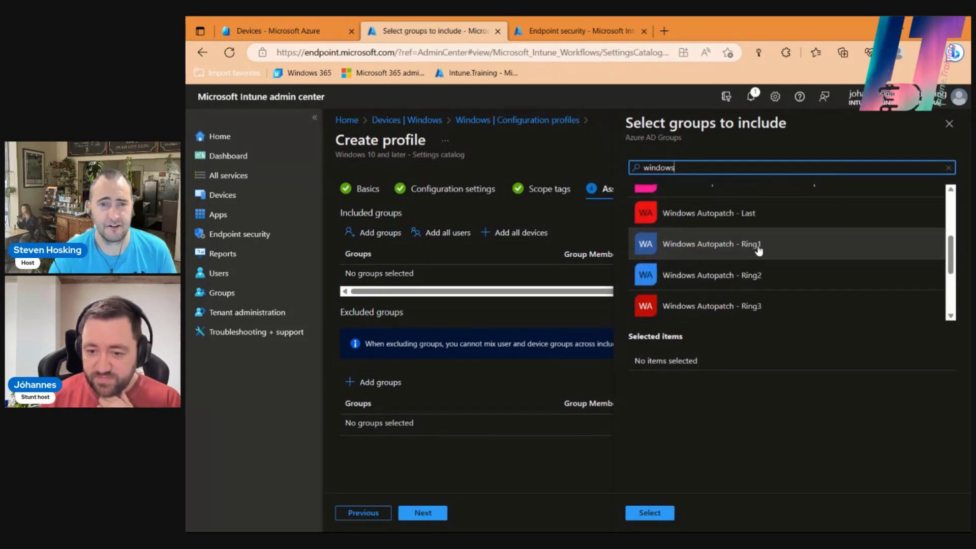
type("laps")
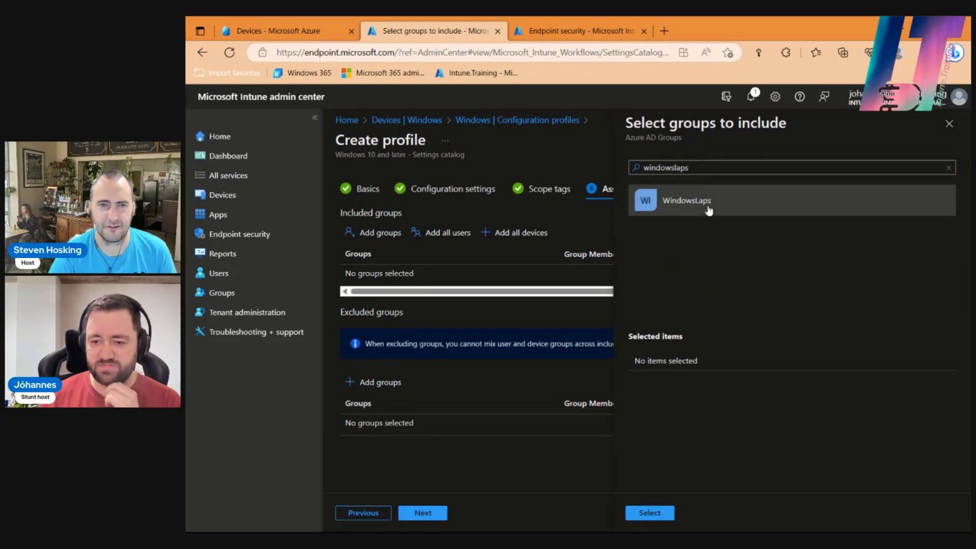
left_click(710, 208)
left_click(657, 514)
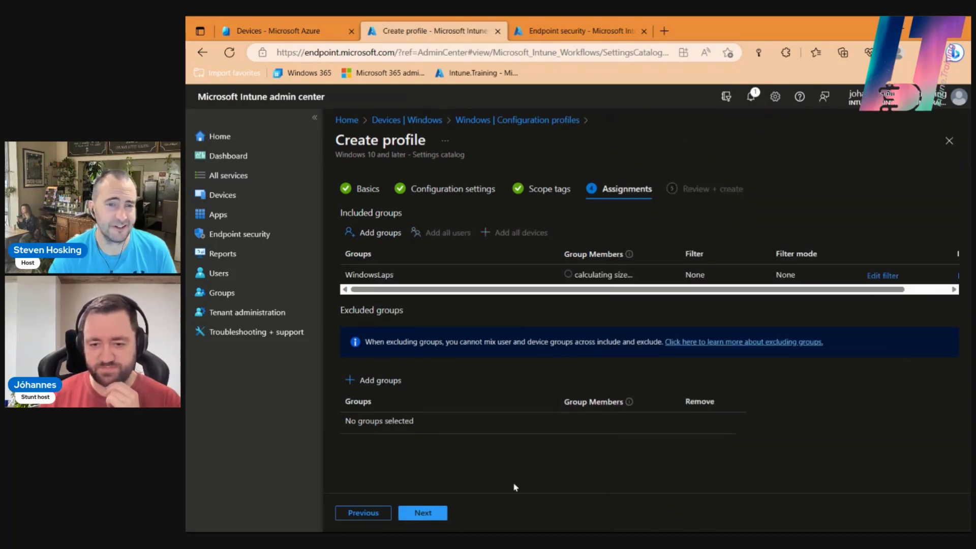
Step: Review and create the Enable Local admin account profile, and switch to the Endpoint security Account protection page
left_click(423, 513)
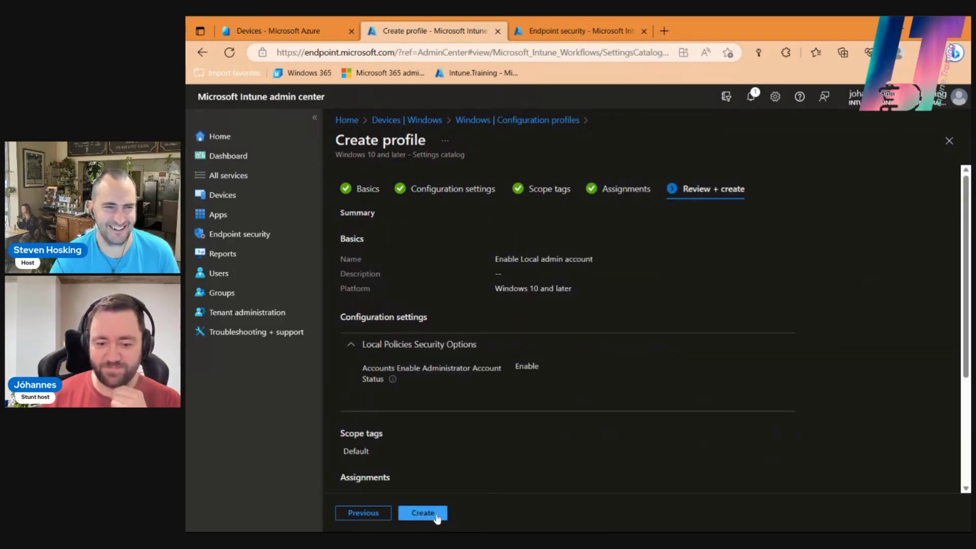
left_click(425, 514)
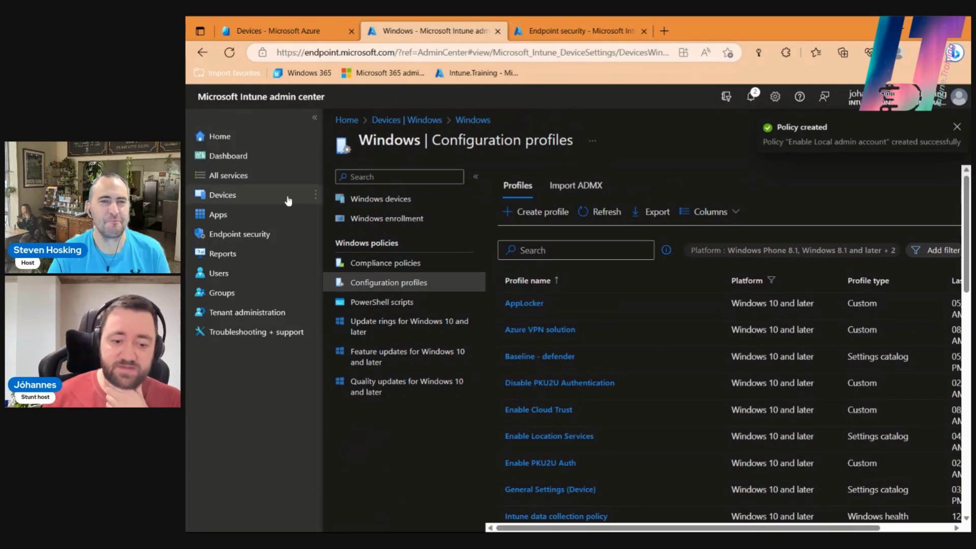
left_click(565, 30)
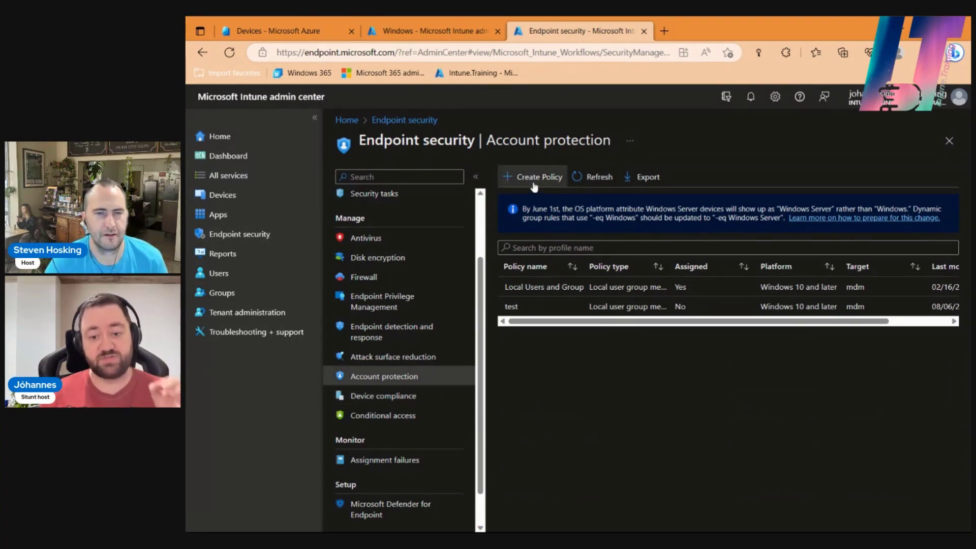
left_click(534, 179)
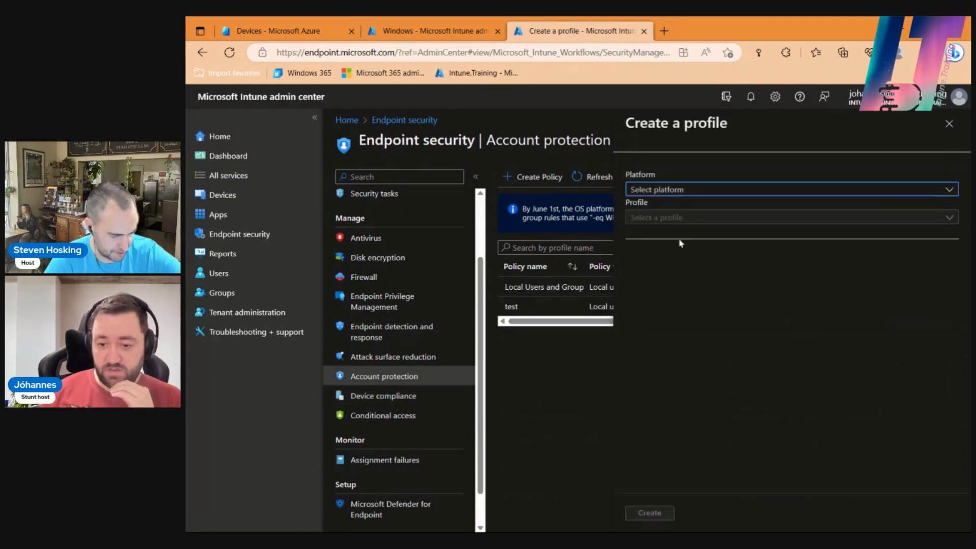
left_click(672, 192)
left_click(718, 206)
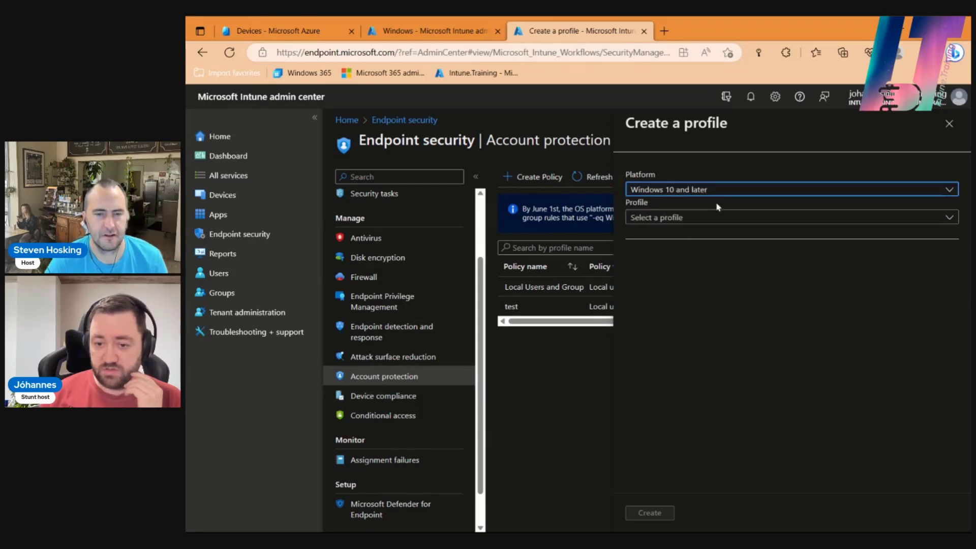
left_click(693, 218)
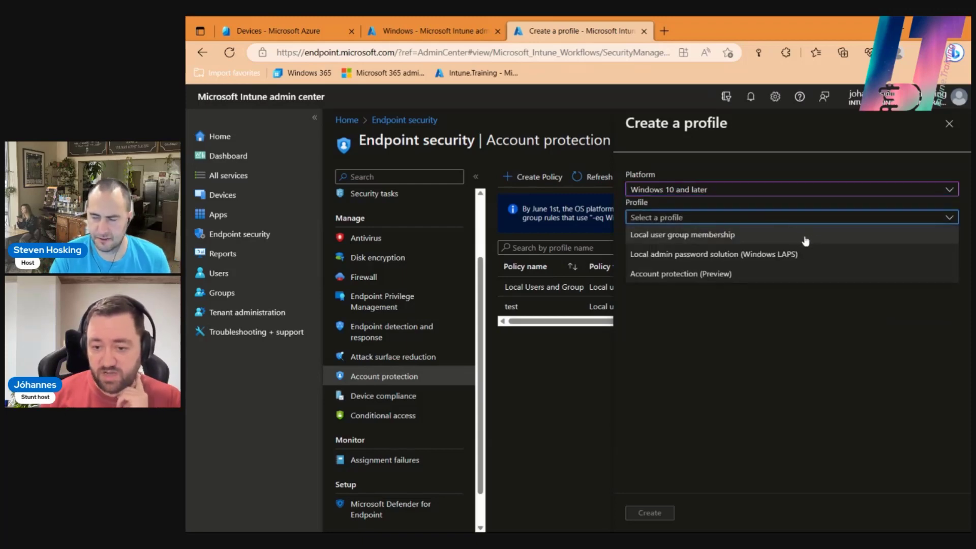
left_click(720, 275)
left_click(650, 513)
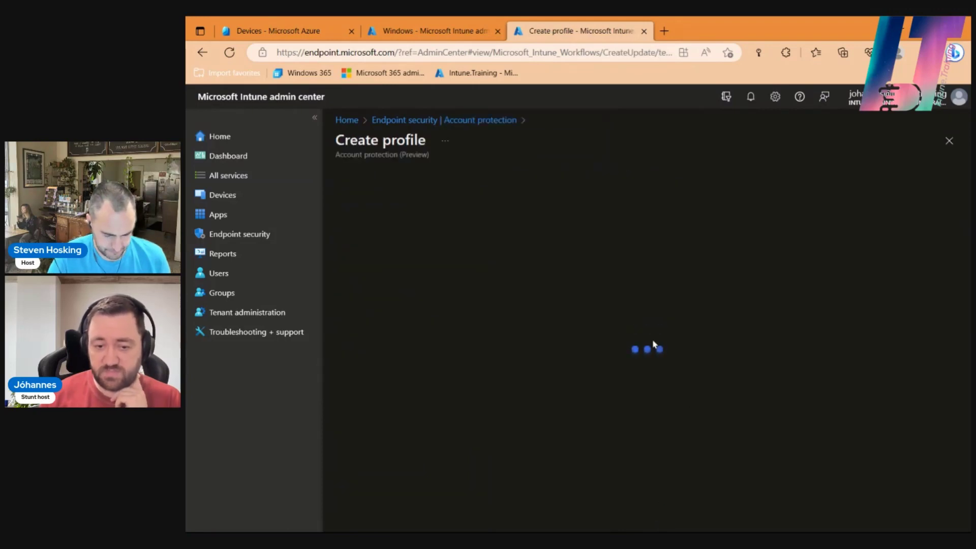
type("Laps policy")
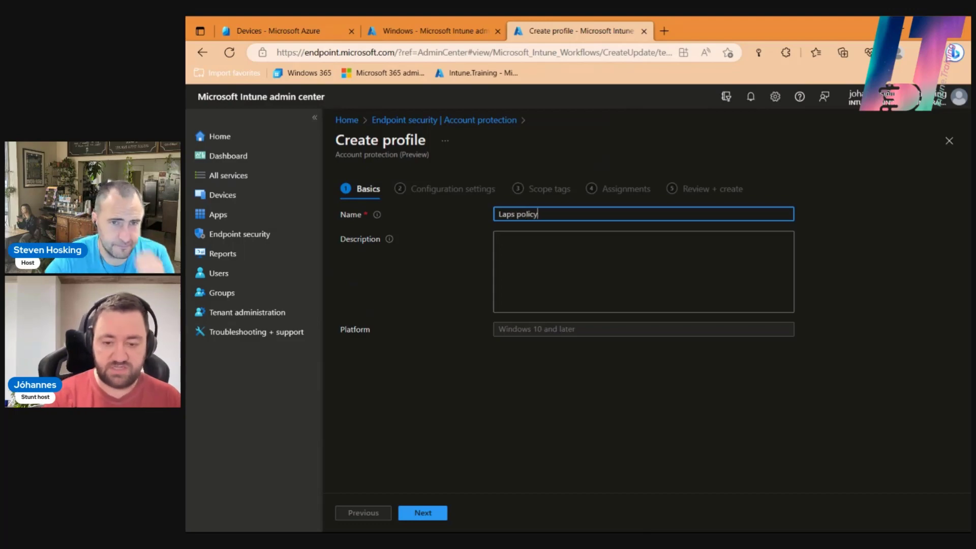
left_click(430, 513)
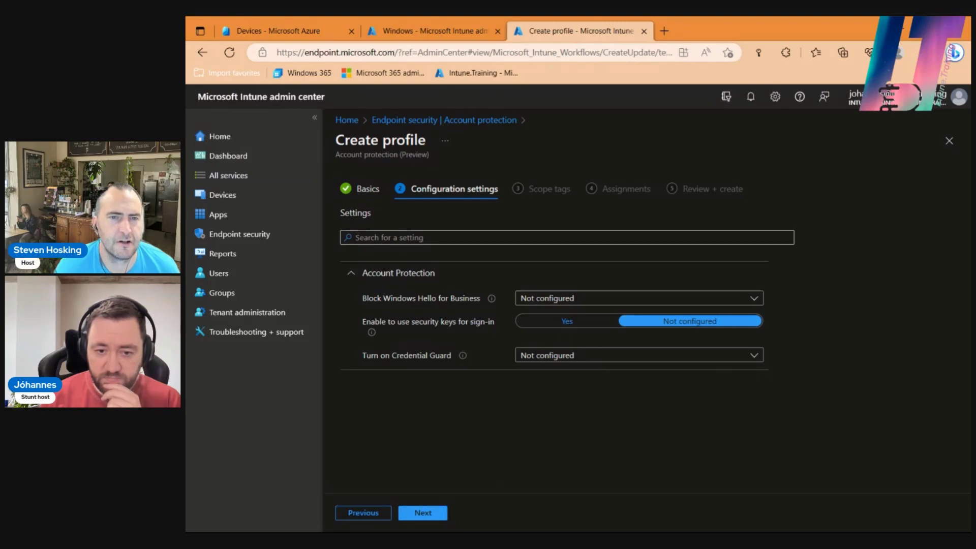
left_click(375, 514)
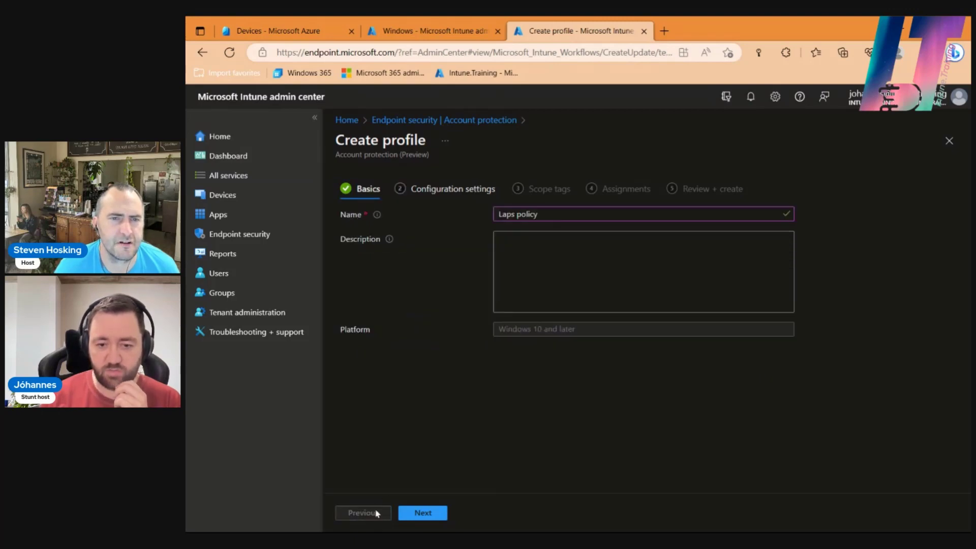
left_click(466, 121)
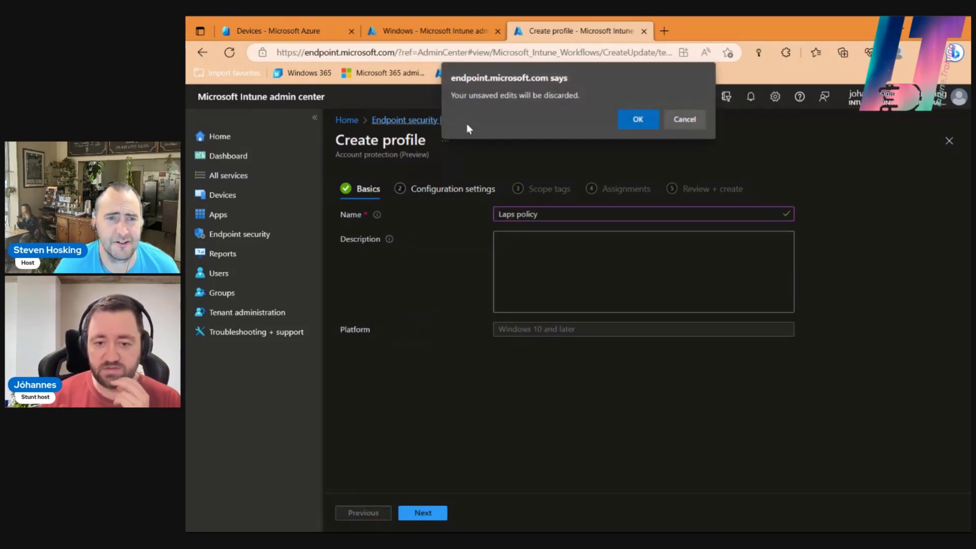
left_click(634, 121)
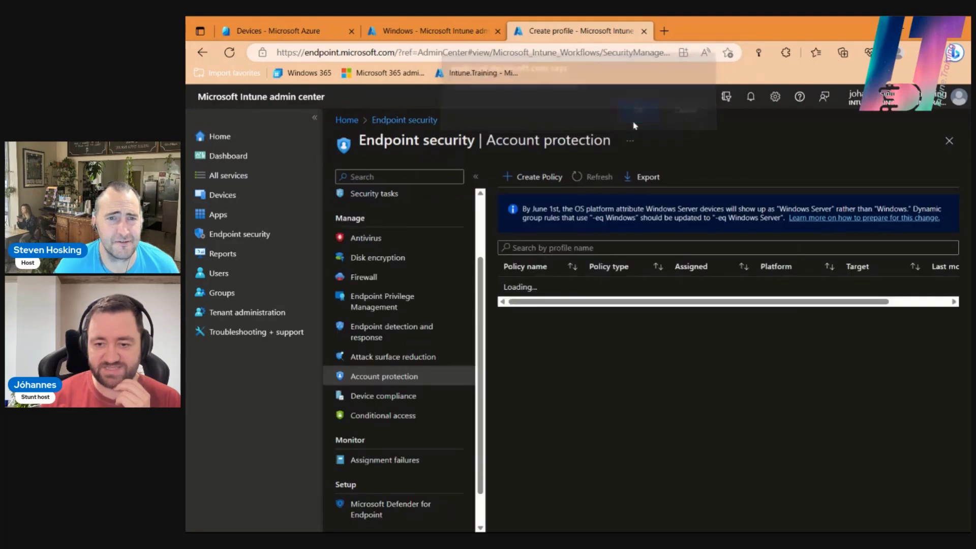
Step: Start a new account protection policy for Windows 10 and later with the Local admin password solution (Windows LAPS) profile
left_click(540, 181)
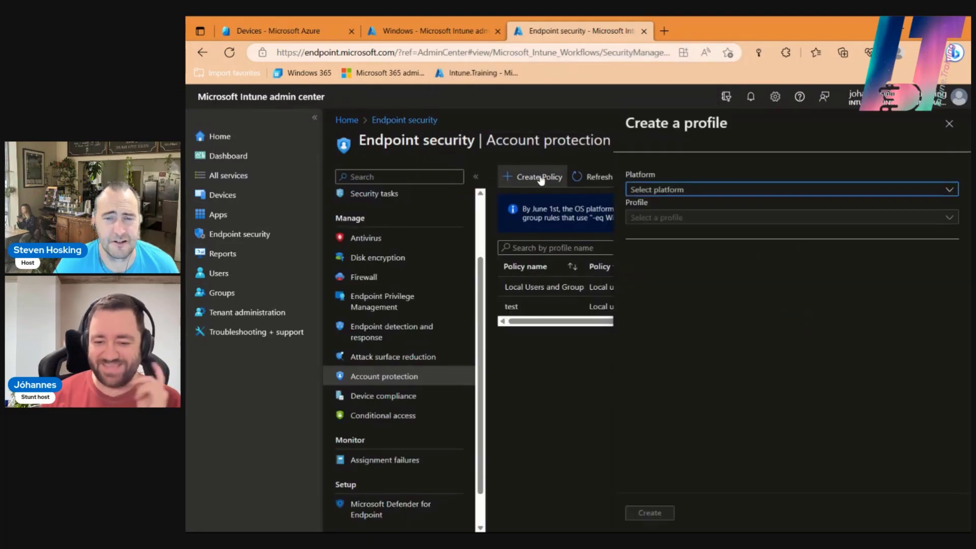
left_click(683, 191)
left_click(700, 207)
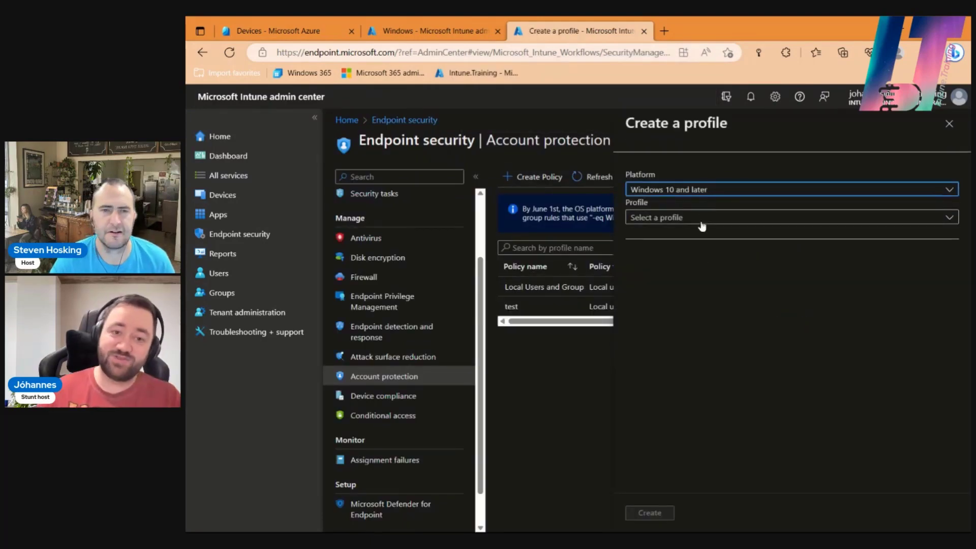
left_click(701, 226)
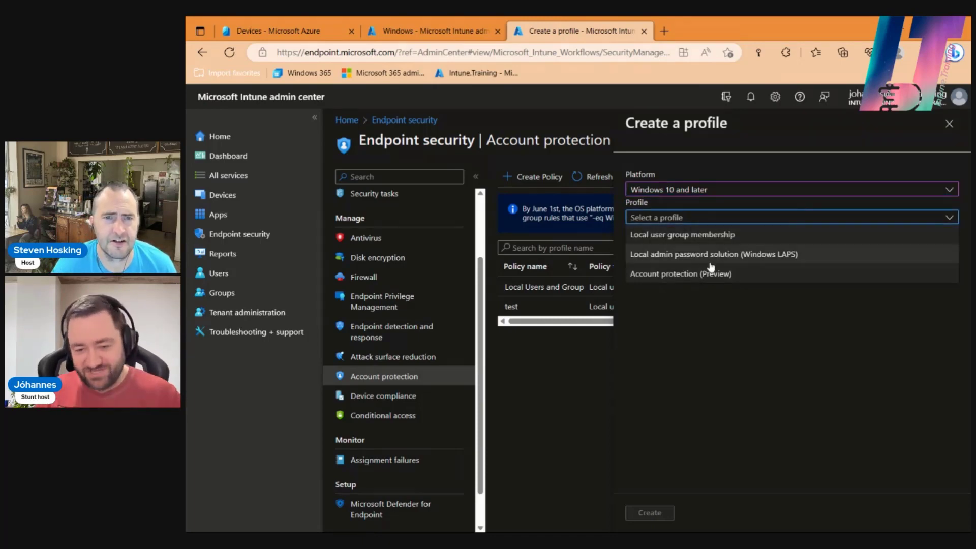
left_click(798, 254)
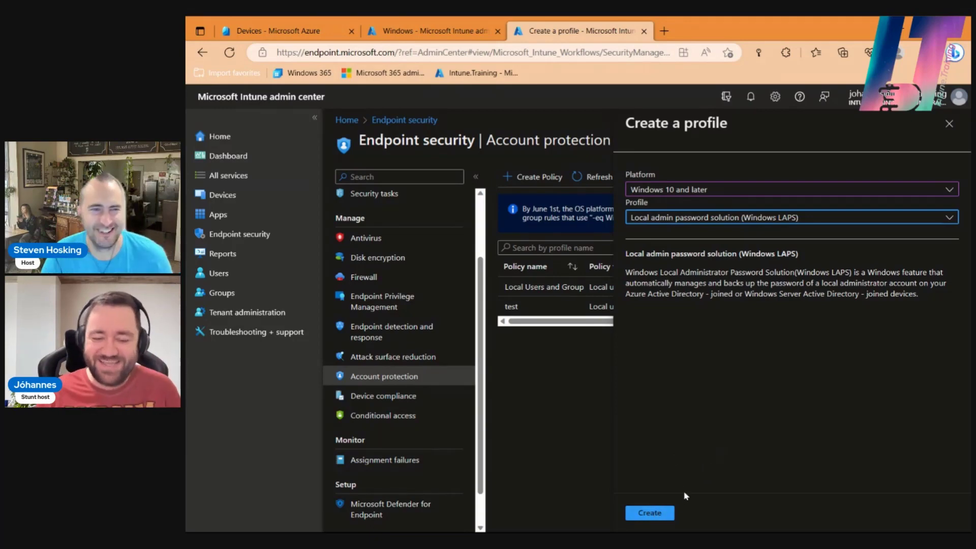
left_click(657, 513)
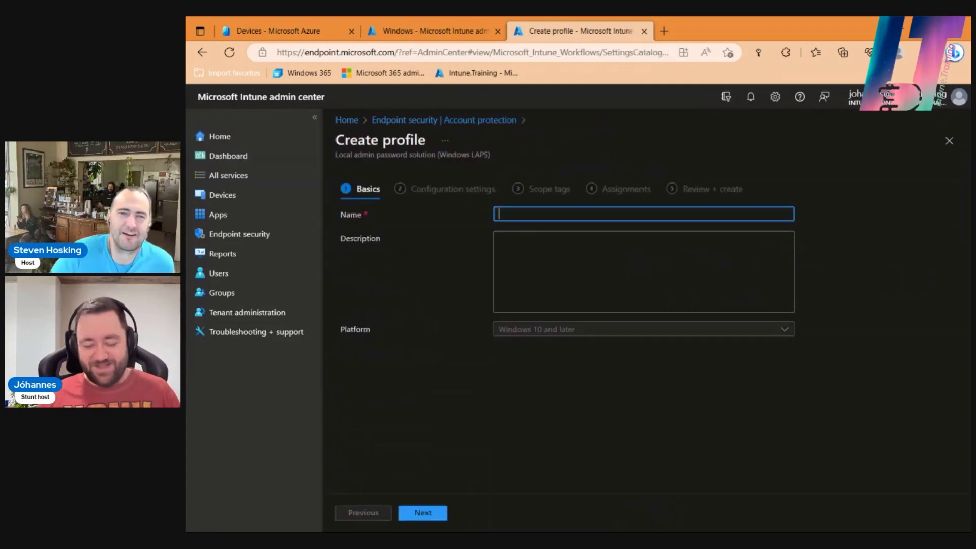
Step: Name the profile "LAPS policy" and continue to its configuration settings
type("local")
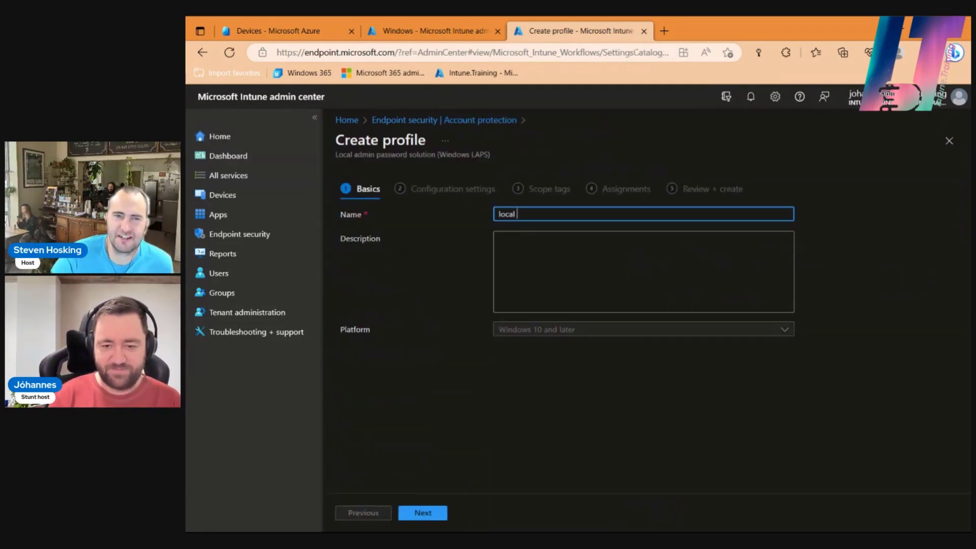
key("BackSpace")
key("BackSpace")
key("BackSpace")
key("BackSpace")
key("BackSpace")
key("BackSpace")
type("LAPS policy")
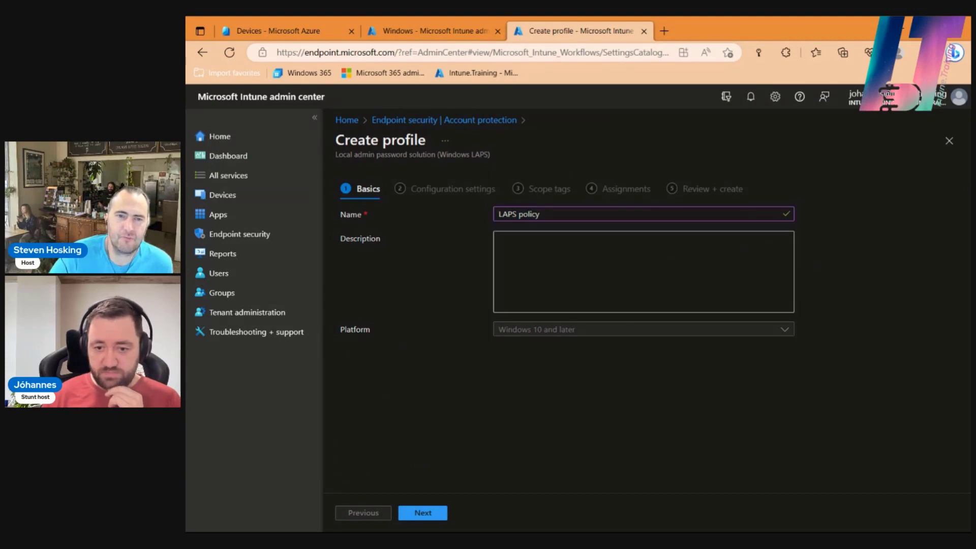
left_click(424, 513)
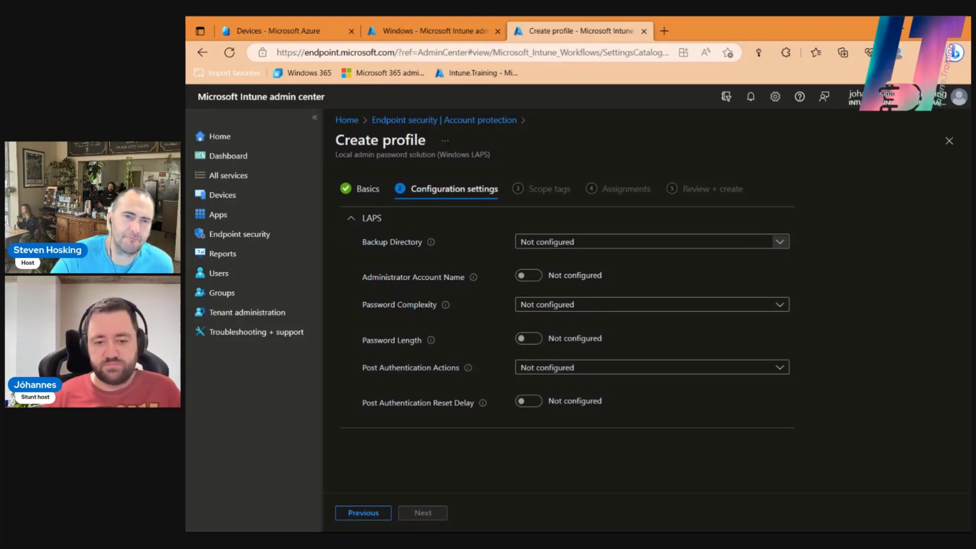
Step: Set Backup Directory to "Backup the password to Azure AD only" and configure Password Age Days as 365
left_click(780, 242)
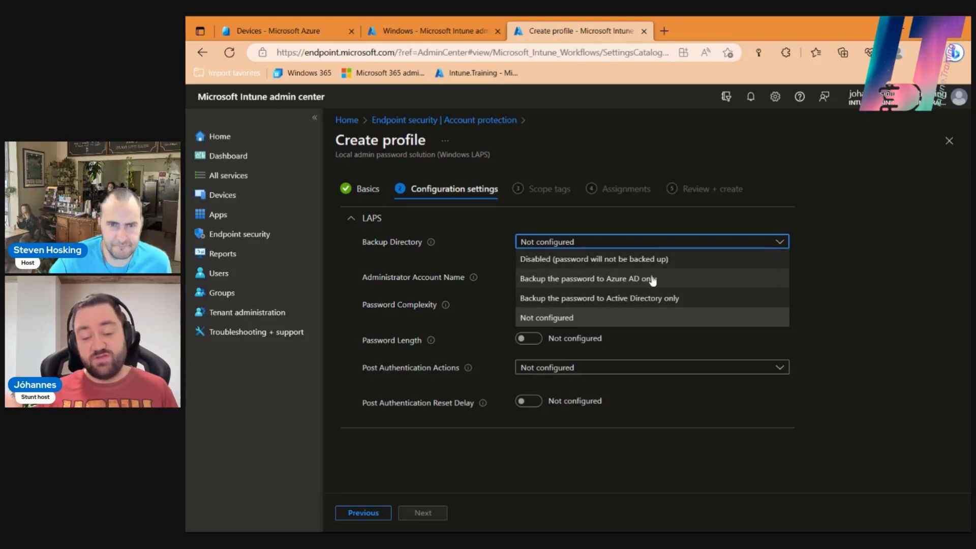
left_click(704, 280)
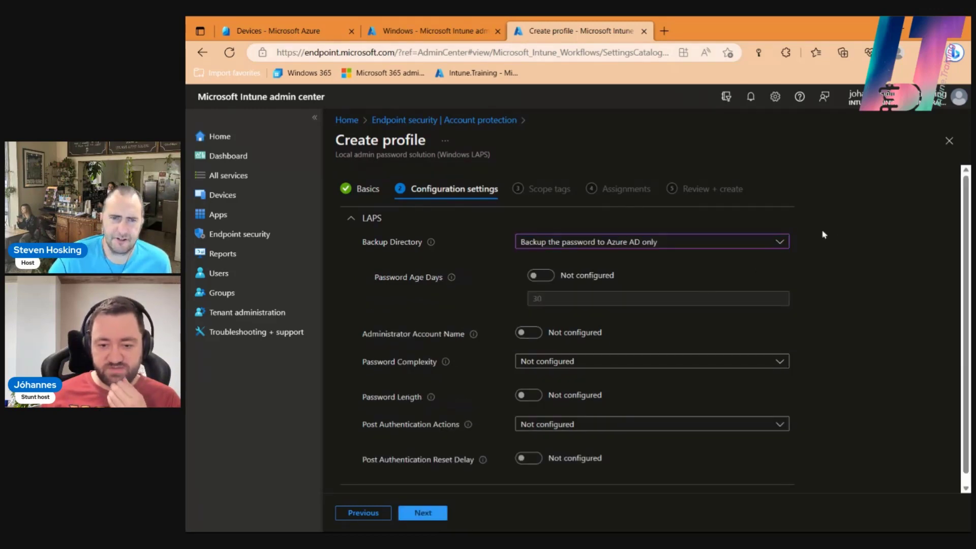
scroll(830, 242, "down", 1)
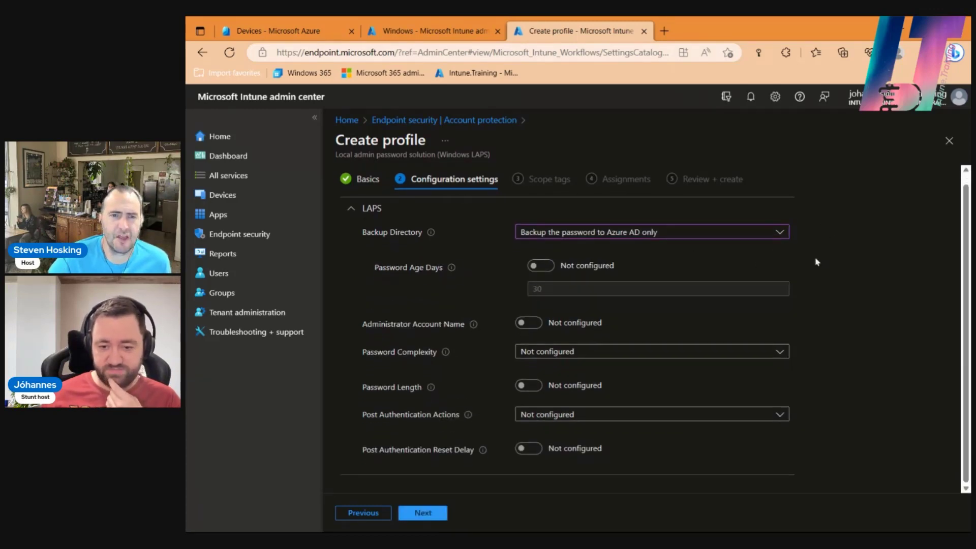
left_click(543, 266)
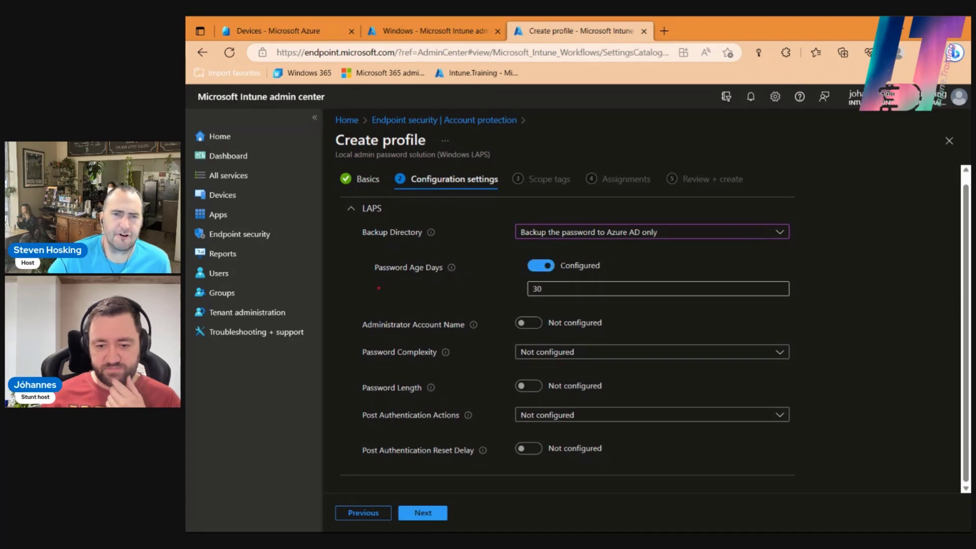
left_click(664, 284)
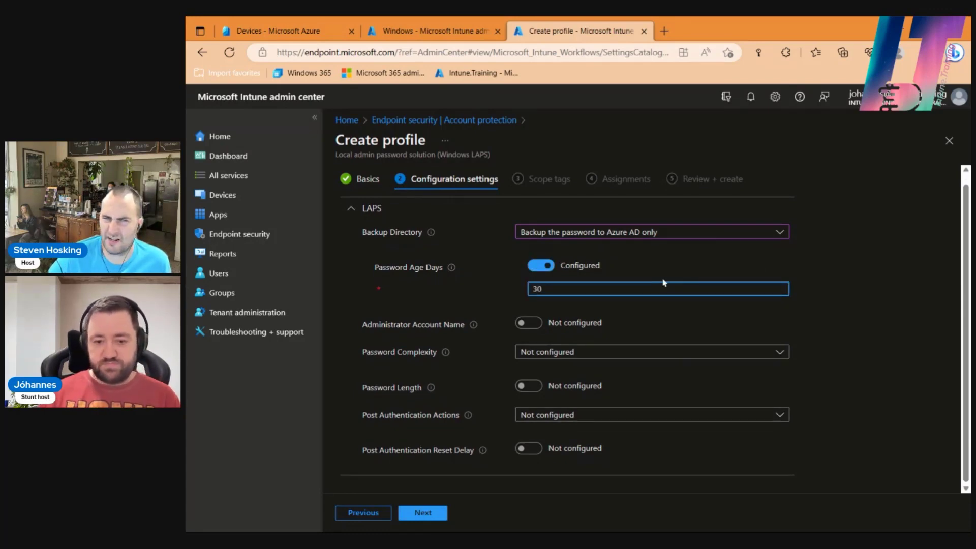
key("BackSpace")
key("BackSpace")
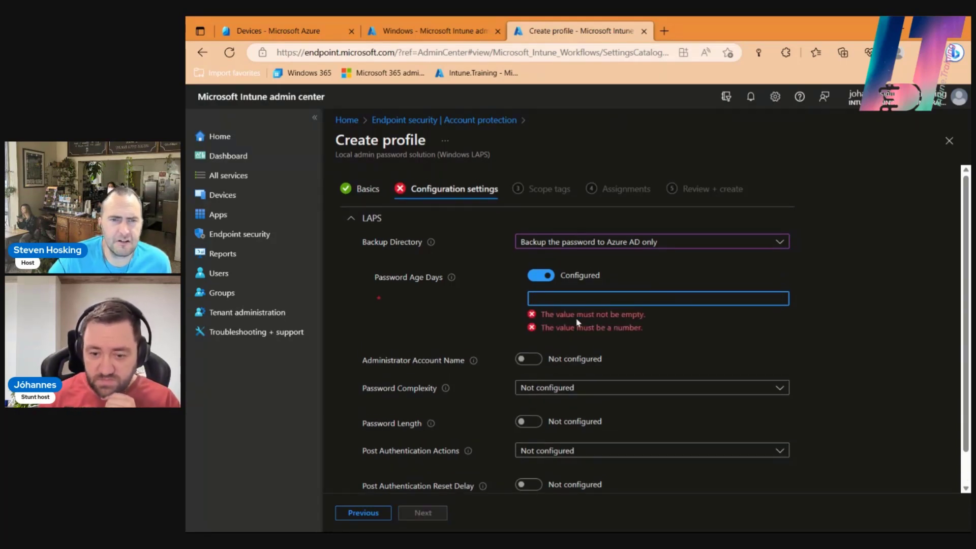
mouse_move(450, 278)
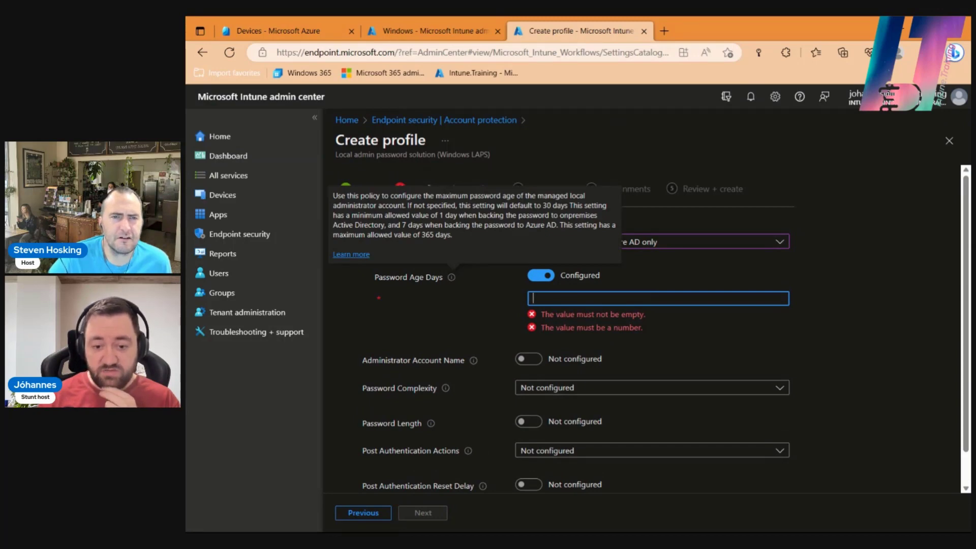
type("365")
left_click(828, 305)
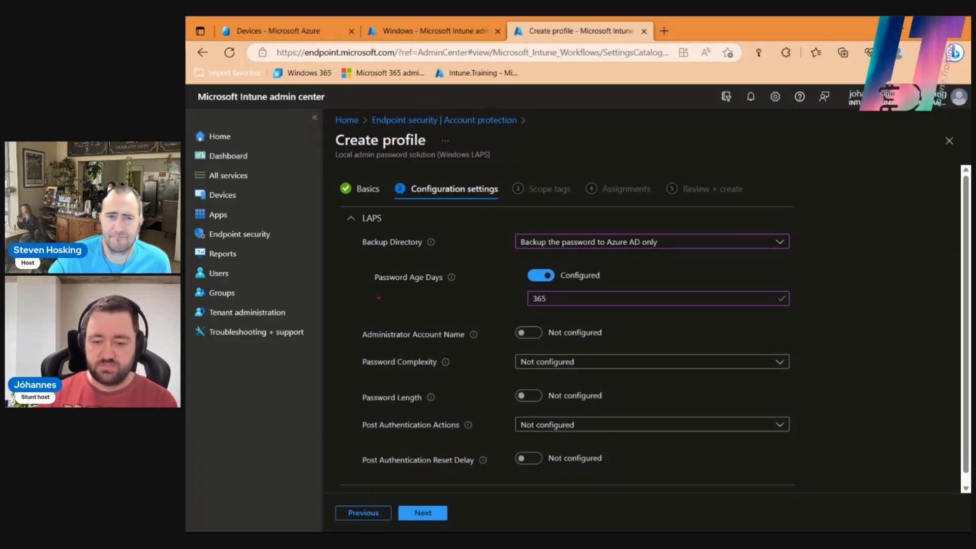
Step: Try 369 as the Password Age Days value and set it back to 365
left_click(559, 298)
key("BackSpace")
type("9")
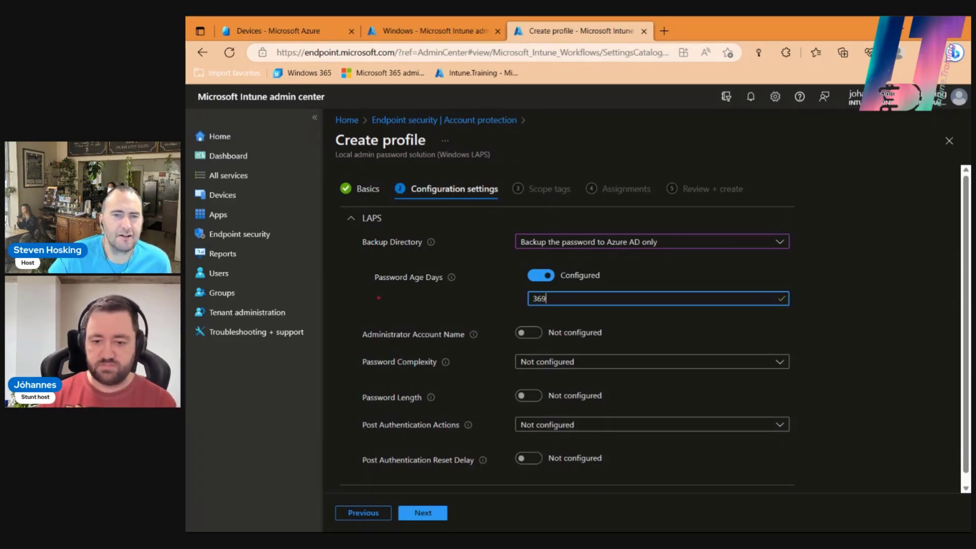
key("BackSpace")
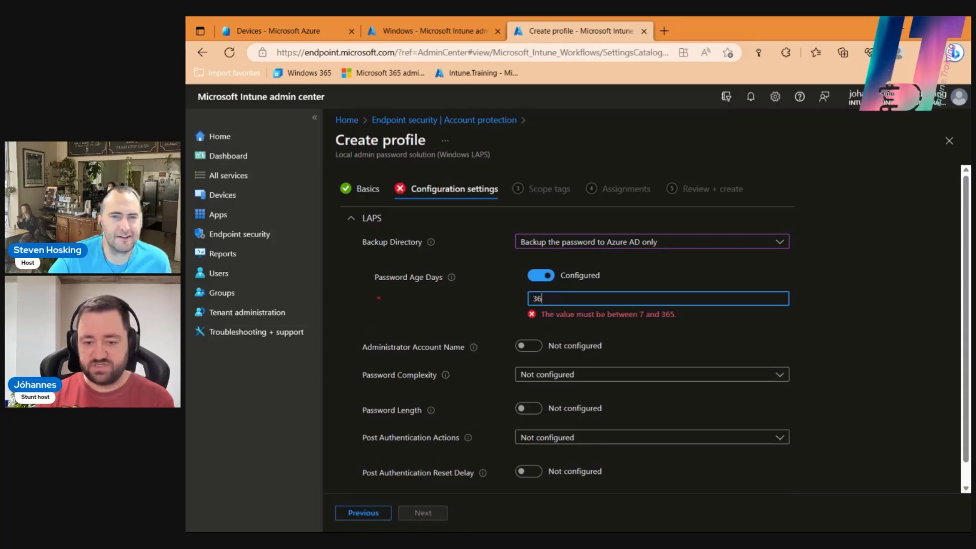
type("5")
key("Tab")
scroll(813, 304, "down", 1)
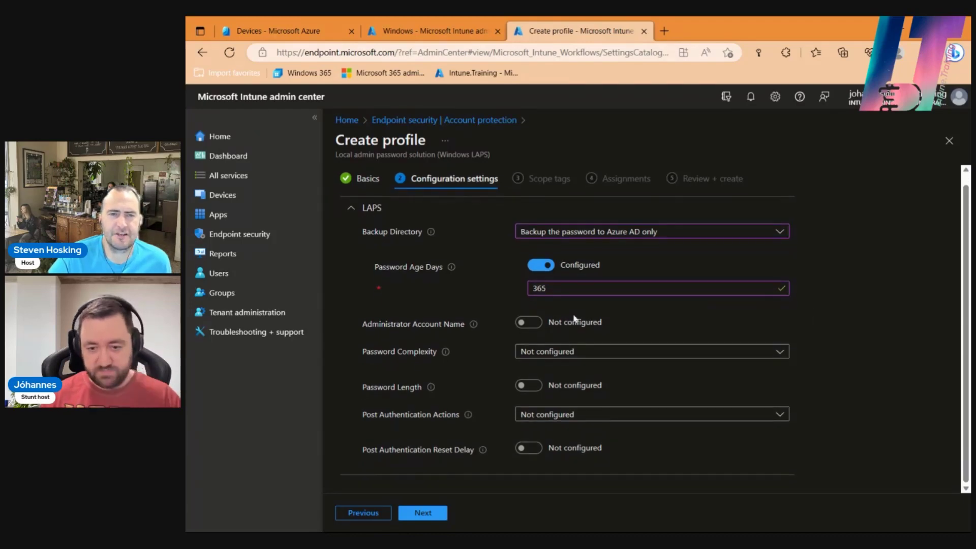
left_click(538, 325)
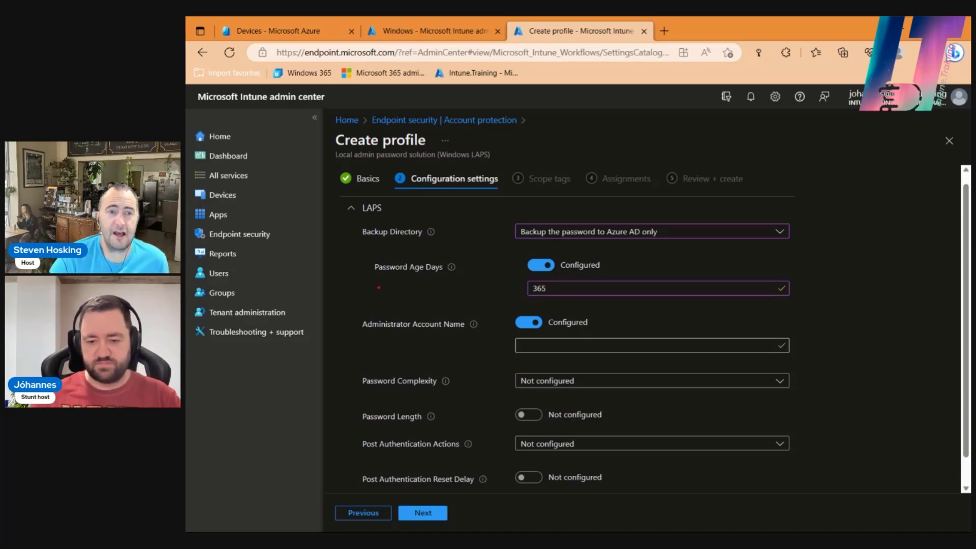
scroll(542, 325, "down", 1)
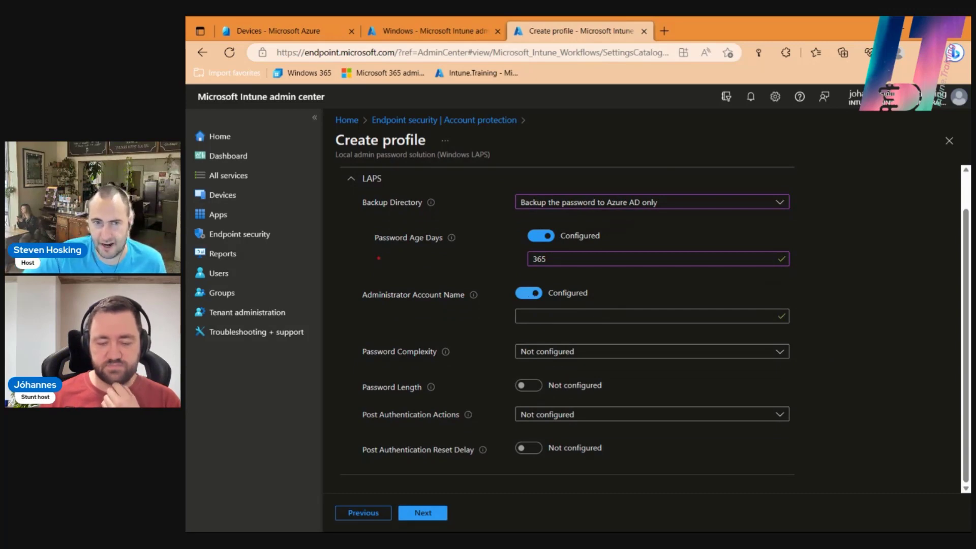
mouse_move(479, 298)
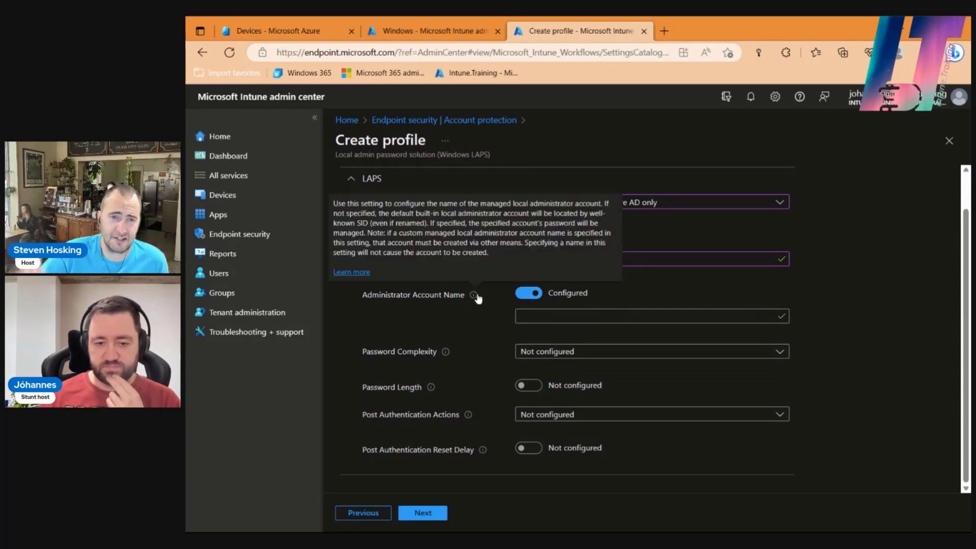
left_click(528, 293)
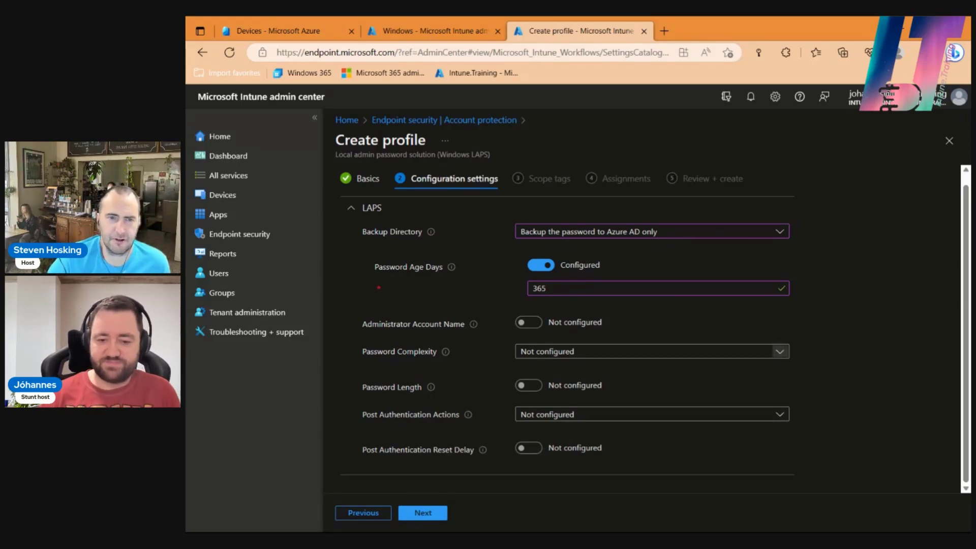
Step: Set Password Complexity to "Large letters + small letters + numbers + special characters"
left_click(780, 352)
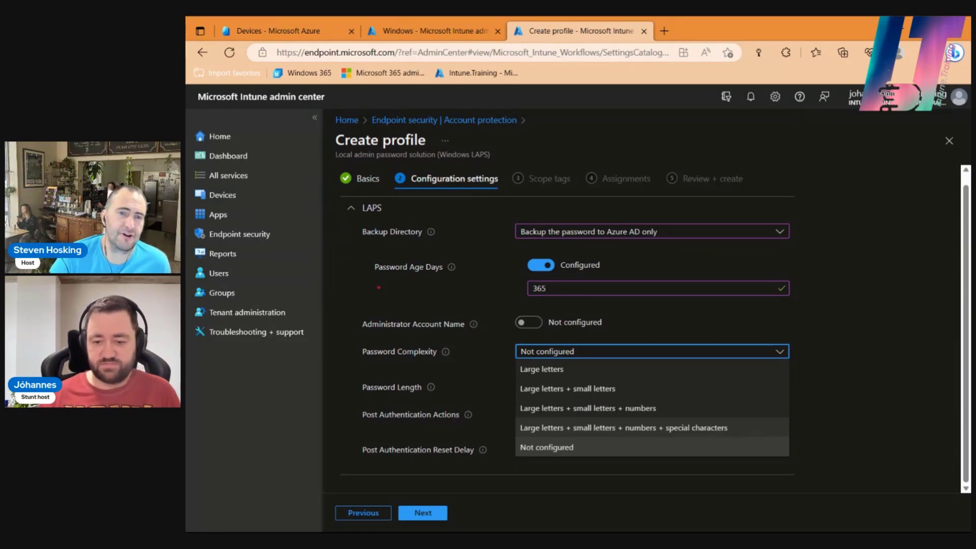
left_click(712, 430)
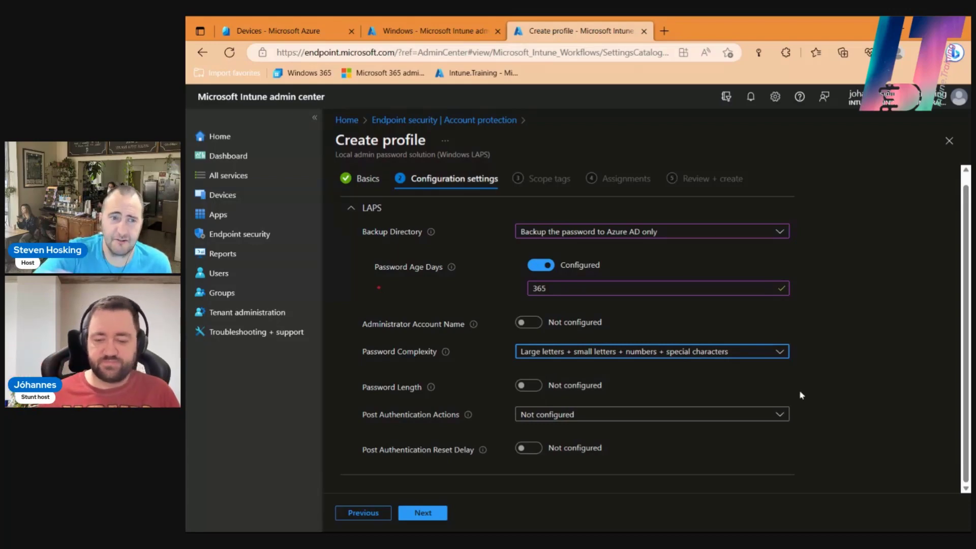
left_click(847, 342)
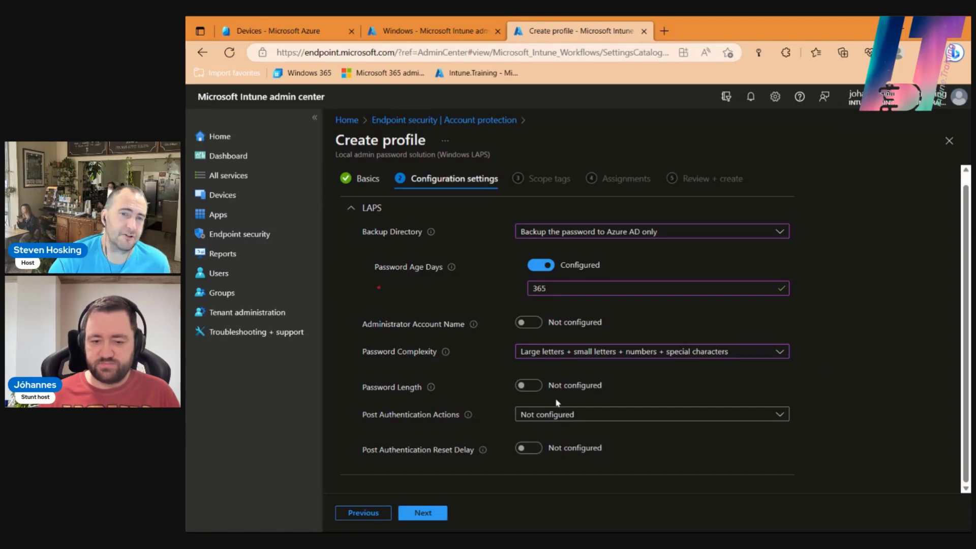
Step: Enable the Password Length setting, try 64 and 16 as its value, and set it to 8
left_click(529, 387)
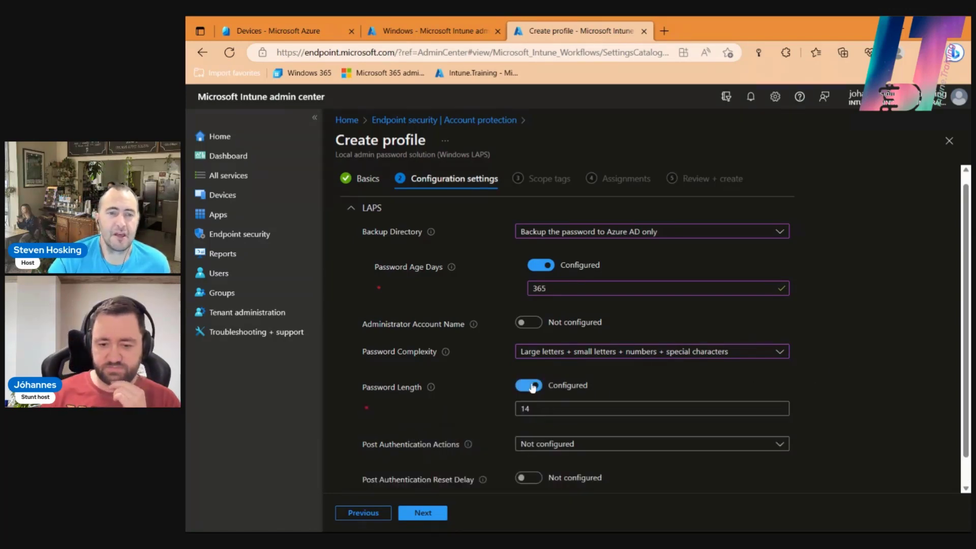
scroll(731, 344, "down", 1)
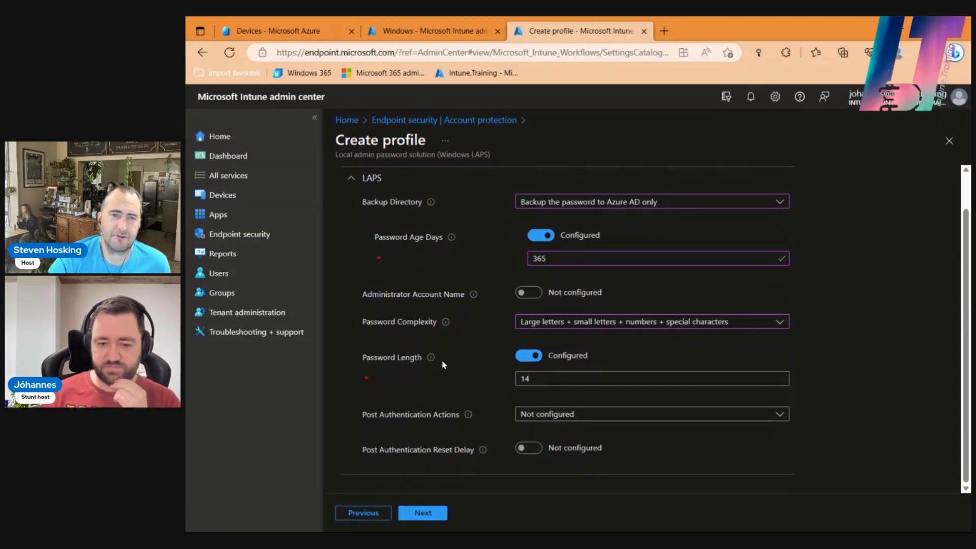
mouse_move(431, 359)
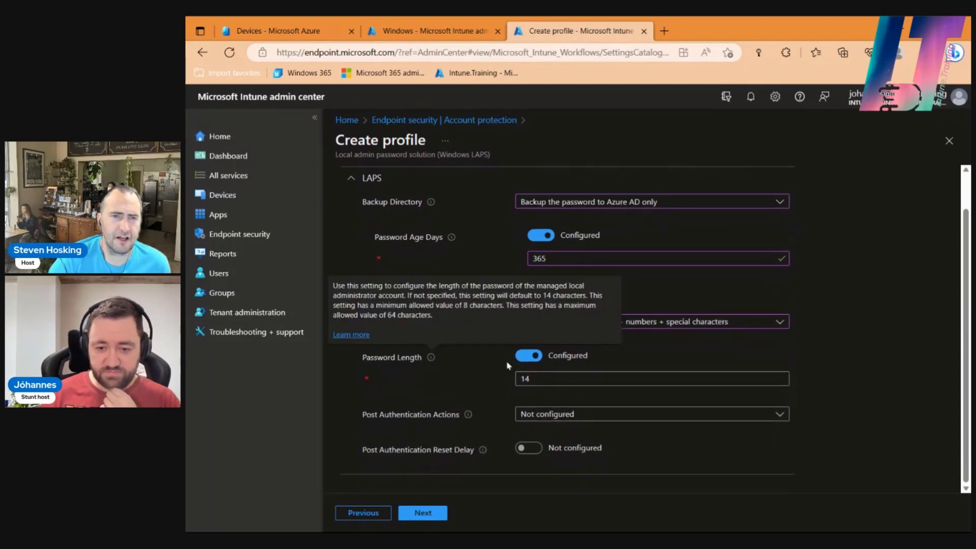
left_click_drag(541, 378, 507, 377)
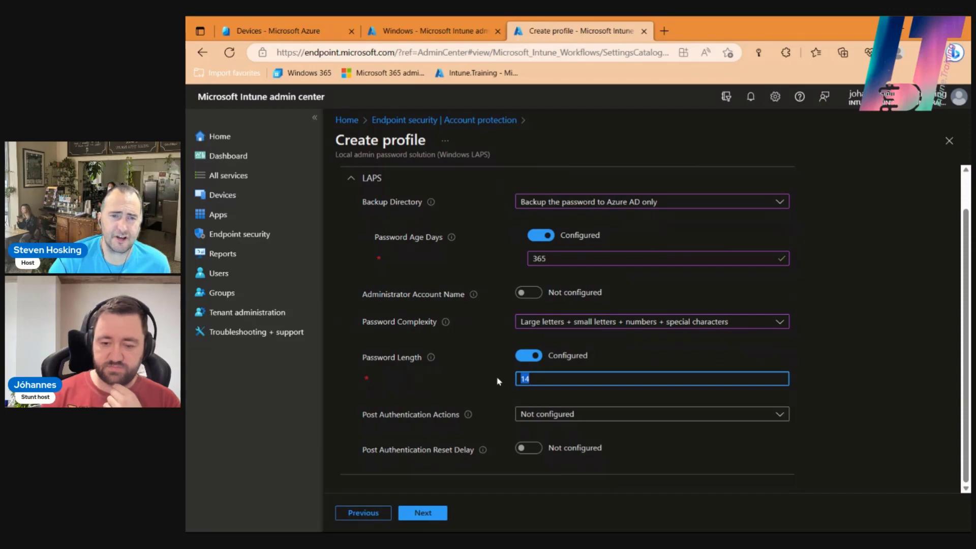
type("64")
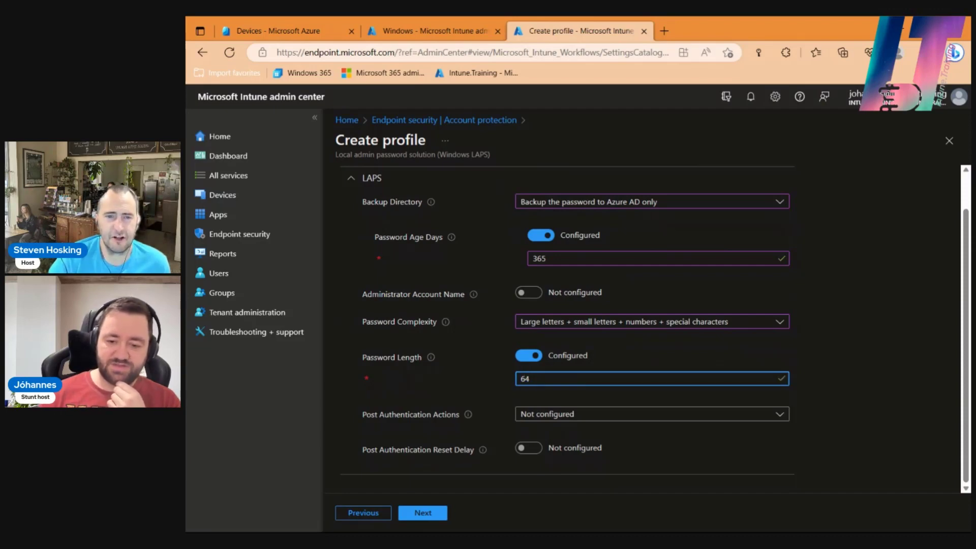
left_click_drag(529, 378, 473, 380)
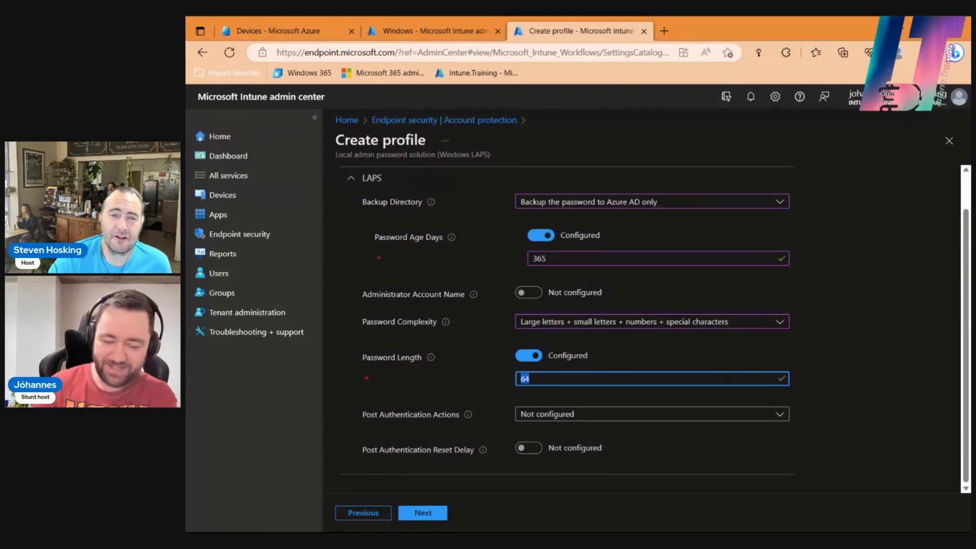
type("16")
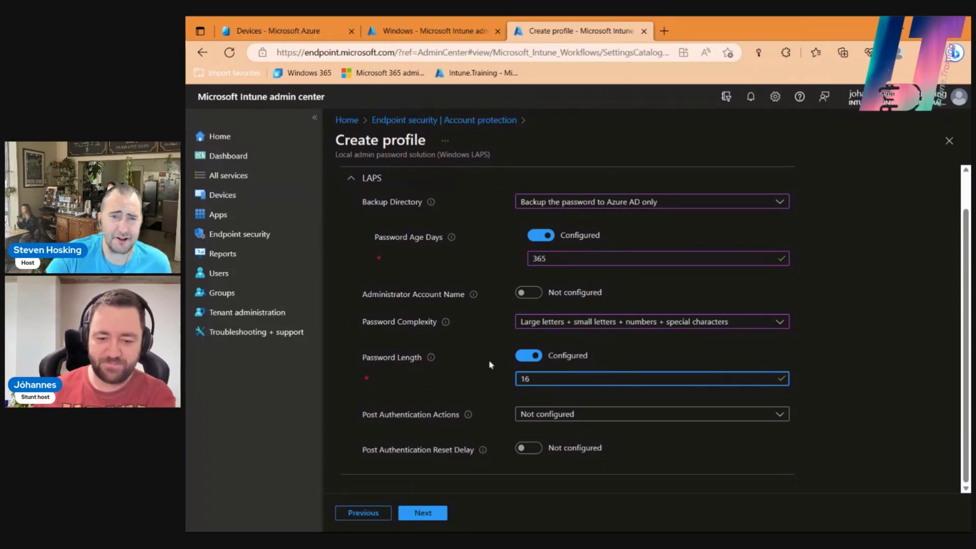
key("ctrl+a")
type("8")
left_click(877, 371)
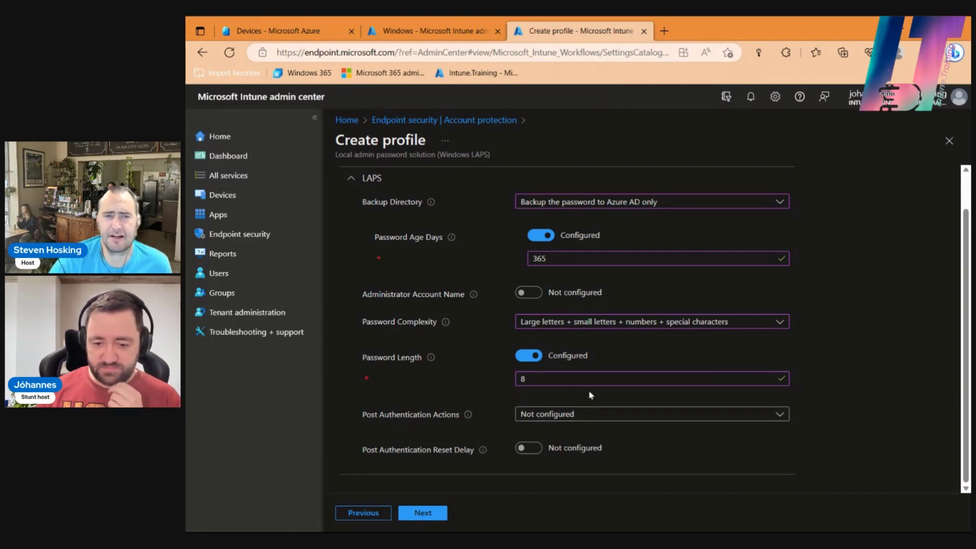
Step: Set Post Authentication Actions to the "Reset the password and reboot" option
left_click(568, 421)
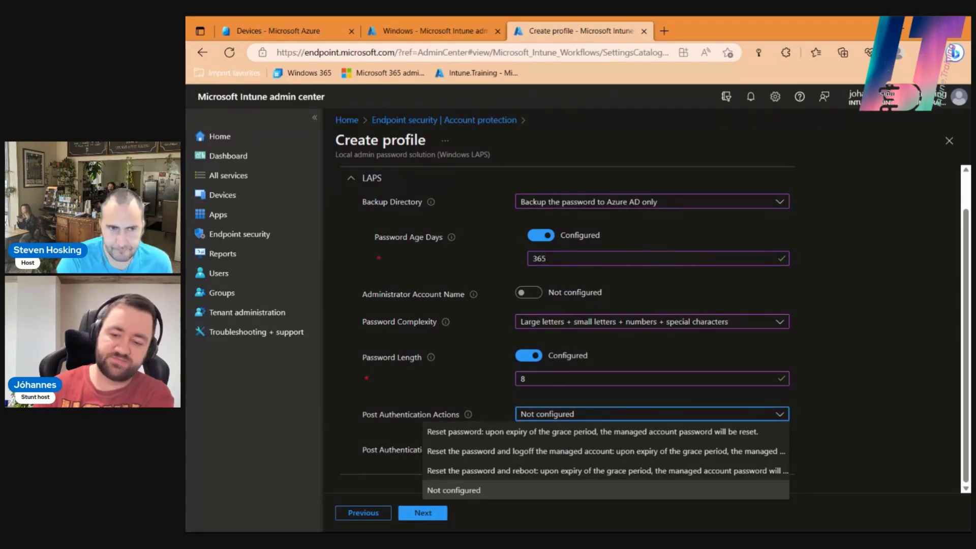
left_click(843, 400)
left_click(778, 411)
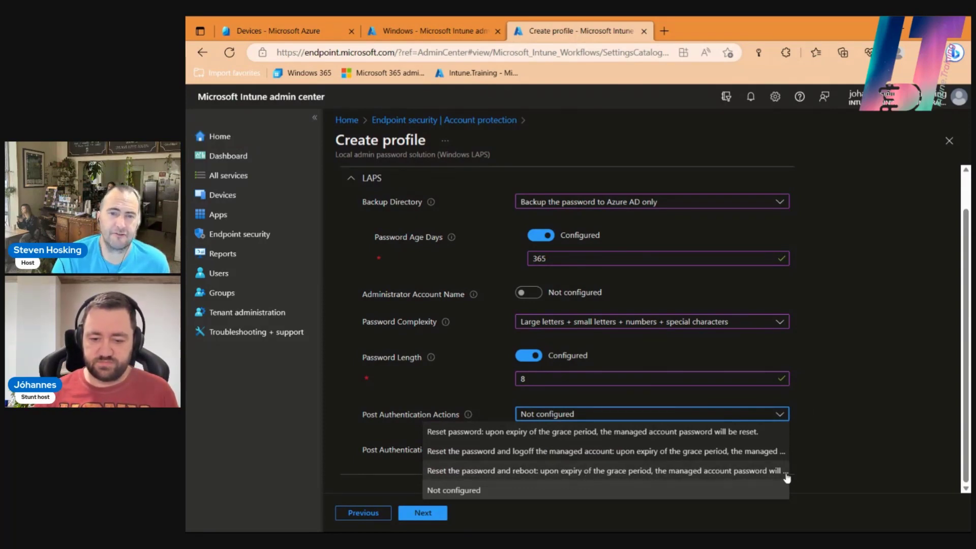
left_click(767, 477)
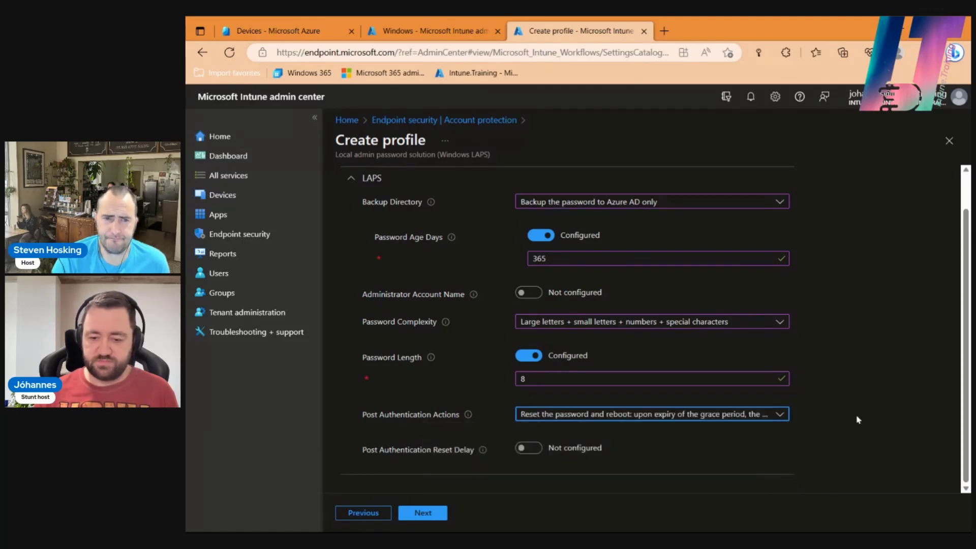
left_click(778, 414)
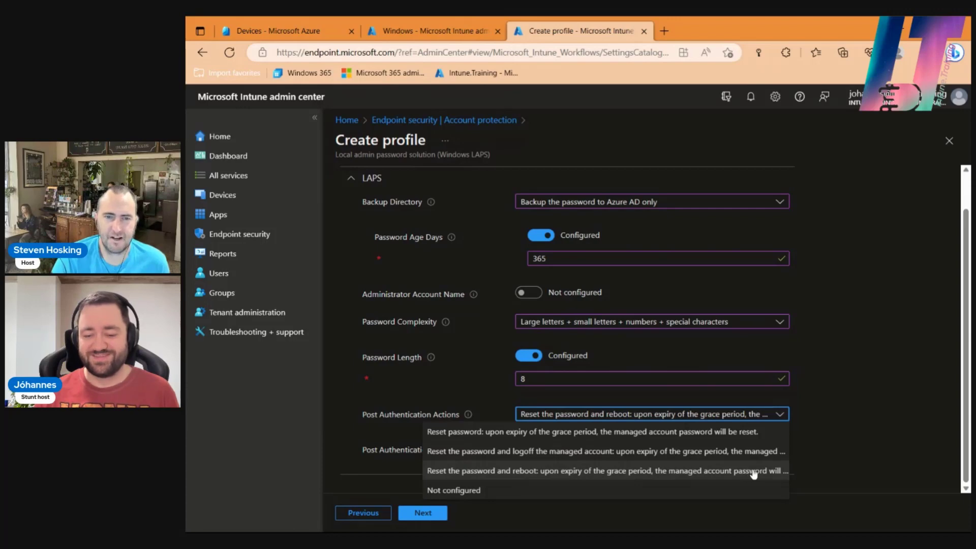
left_click(756, 472)
Step: Enable Post Authentication Reset Delay, check its description for the allowed hours, and try 0,1 as the value
left_click(531, 448)
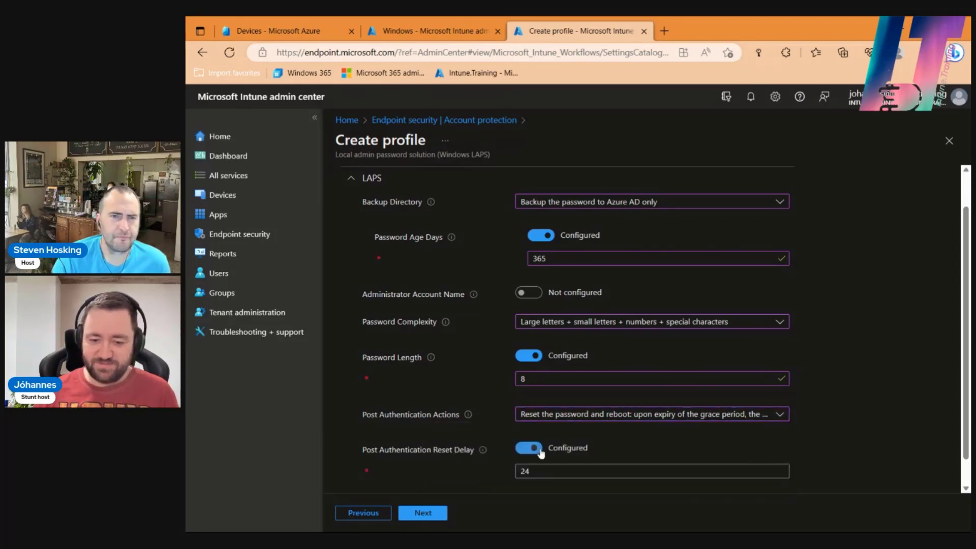
scroll(834, 381, "down", 1)
mouse_move(485, 422)
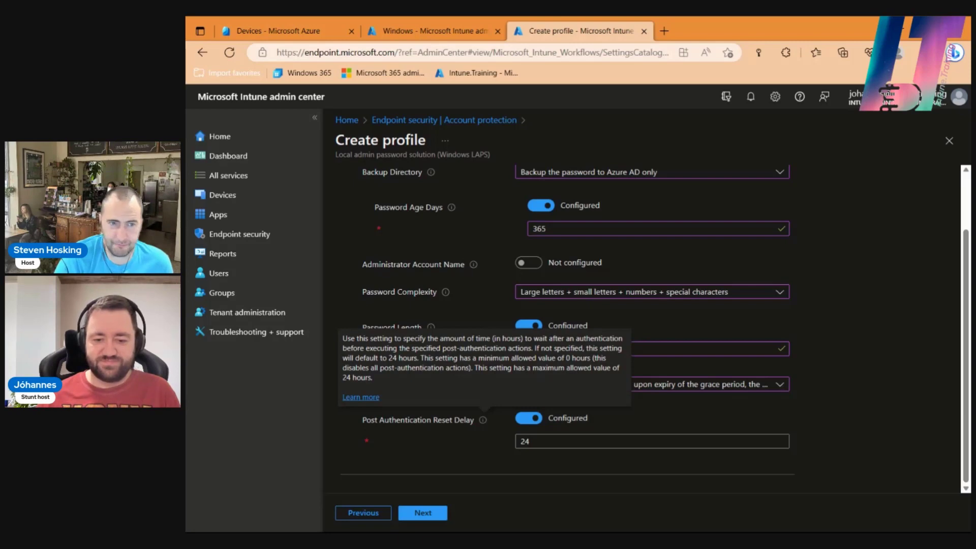
key("Tab")
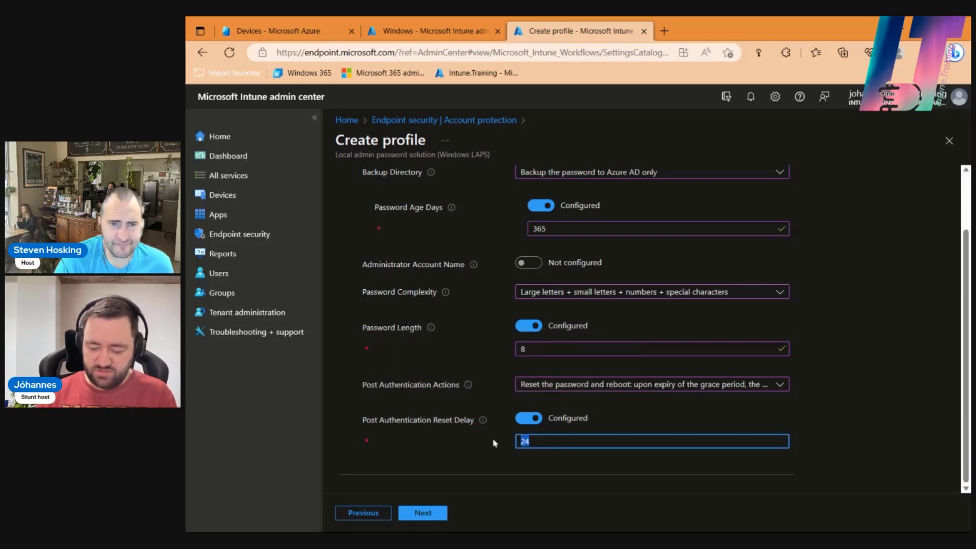
type("0,1")
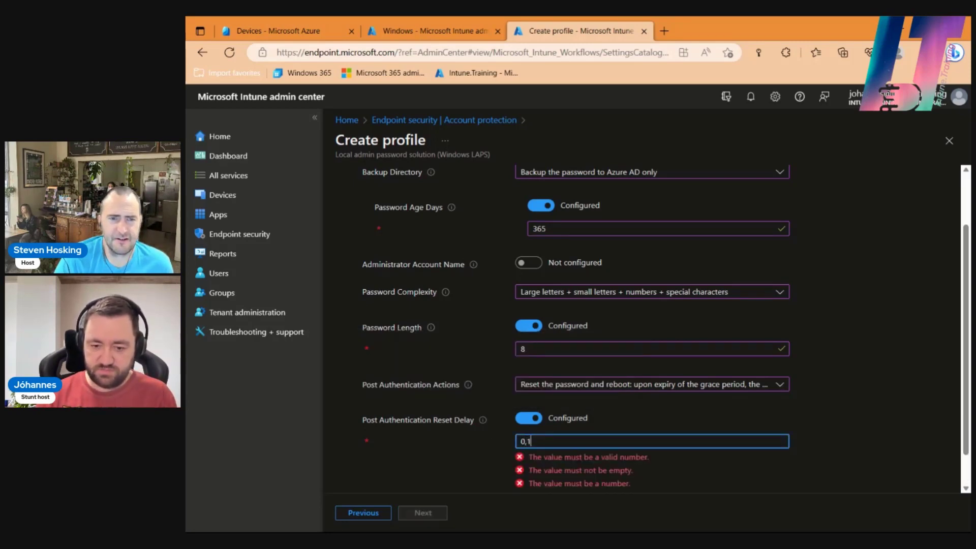
Step: Set the Post Authentication Reset Delay to 1 hour
key("BackSpace")
key("BackSpace")
key("BackSpace")
type("1.")
key("BackSpace")
key("BackSpace")
type("0")
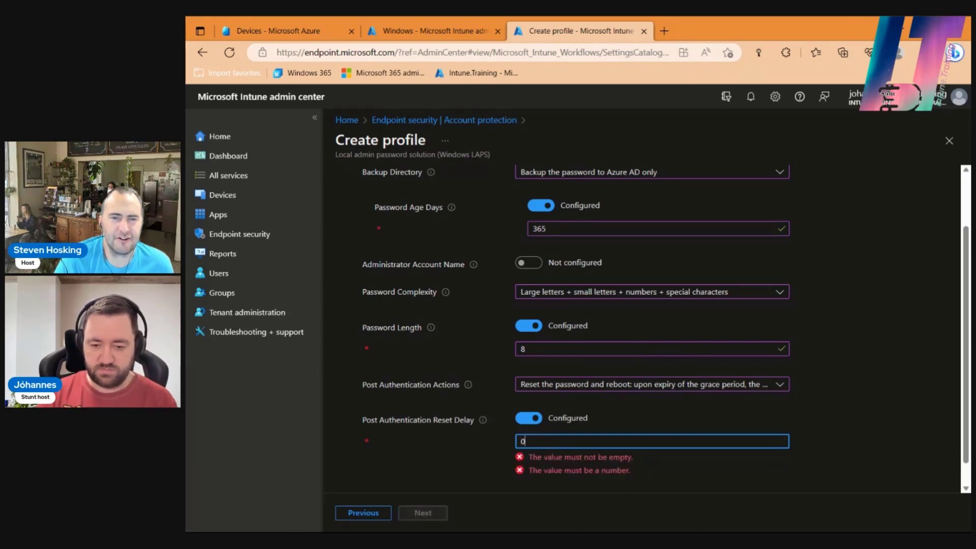
key("BackSpace")
type("1")
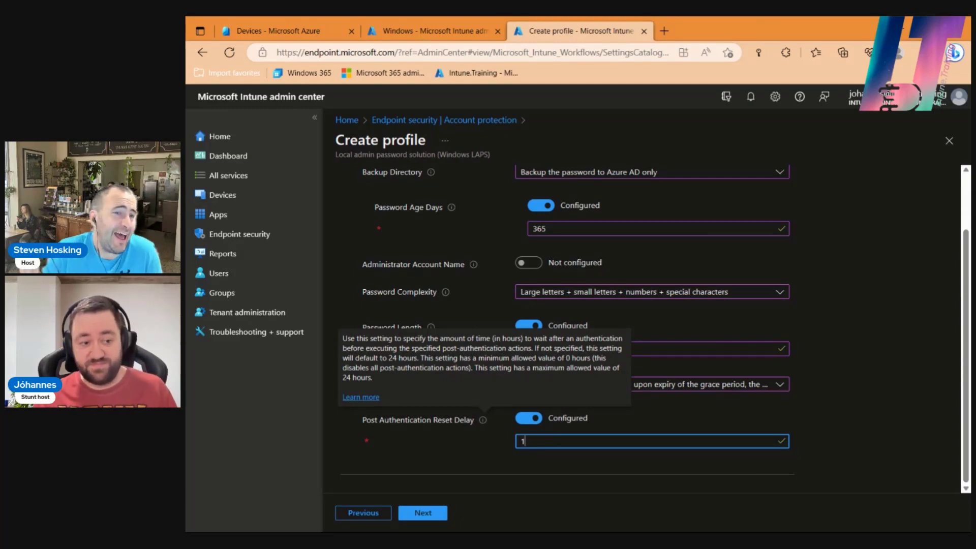
left_click(880, 427)
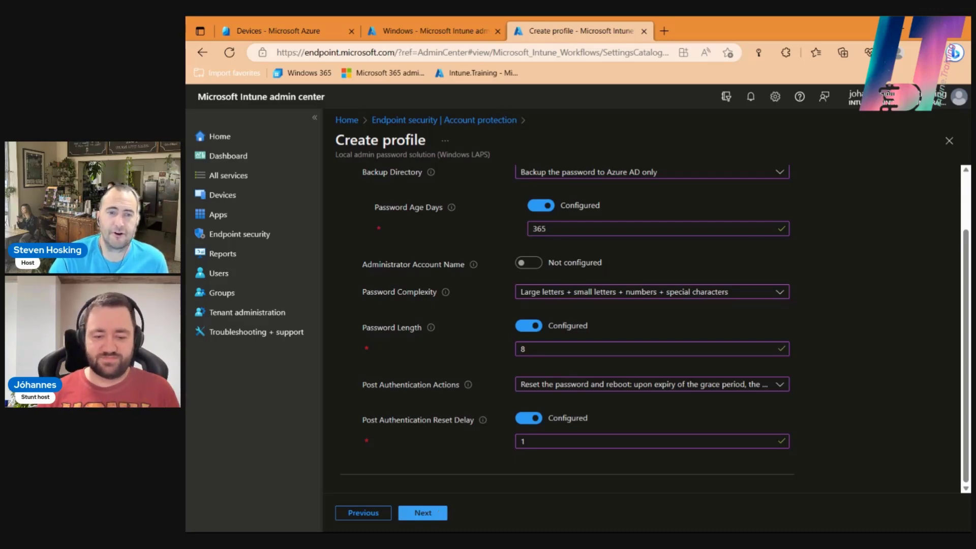
Step: Keep the Default scope tag, assign the profile to the WindowsLaps group, and create it
left_click(432, 515)
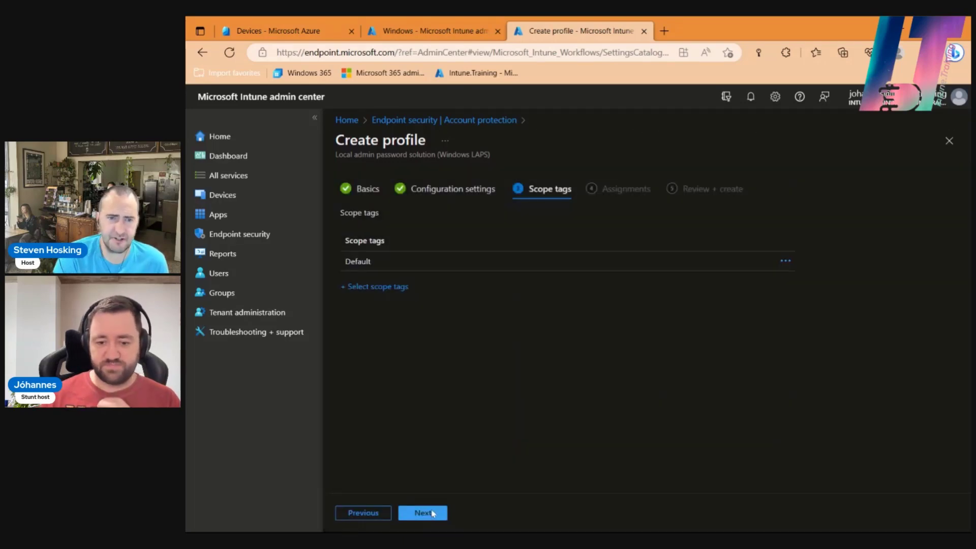
left_click(433, 513)
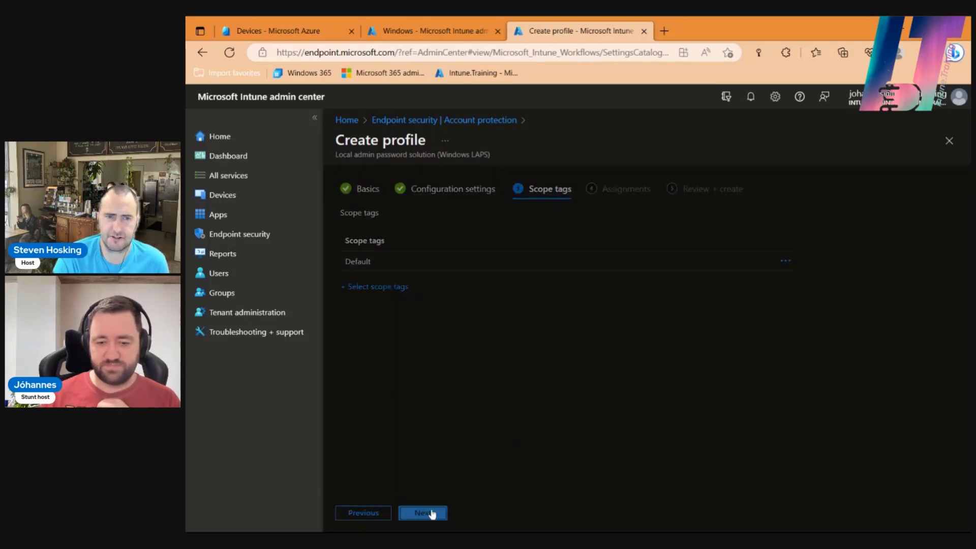
left_click(372, 234)
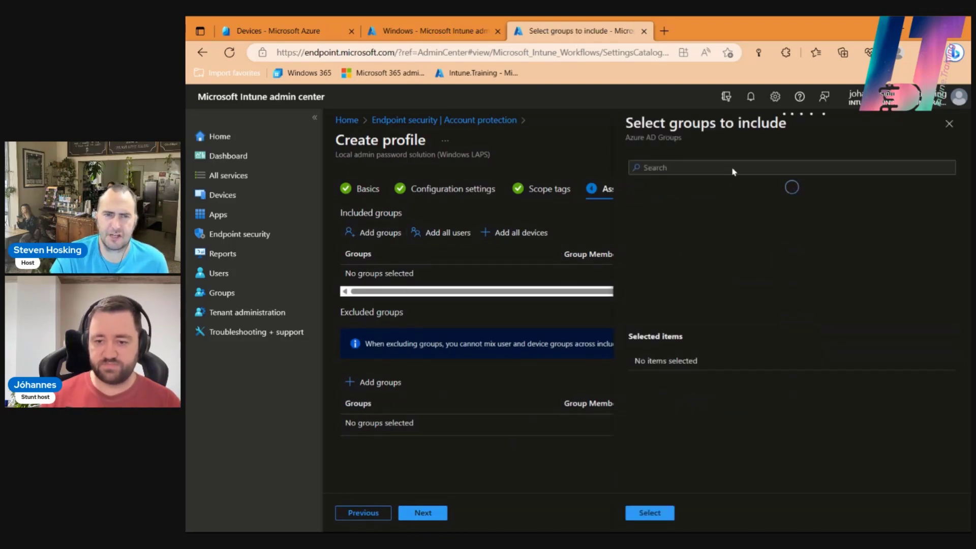
left_click(706, 169)
type("windowslaps")
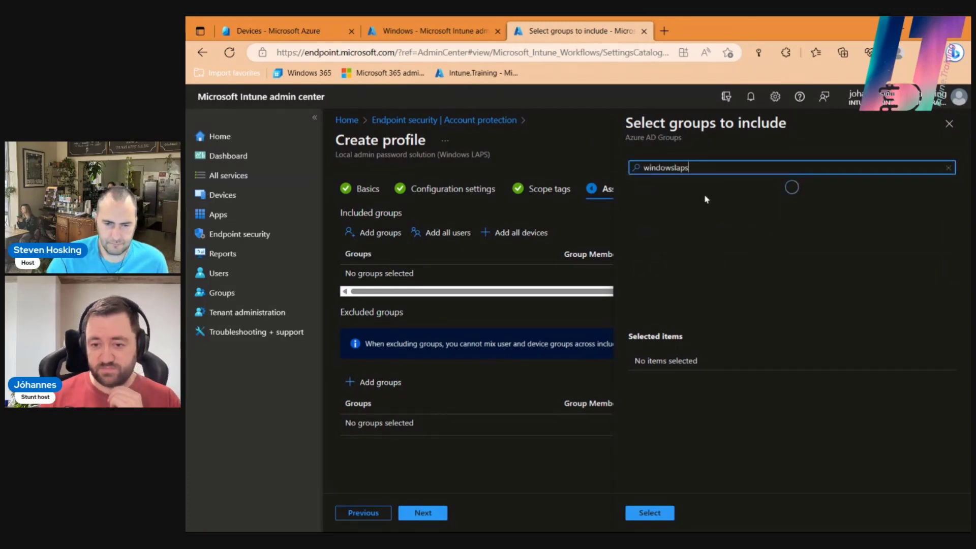
left_click(708, 199)
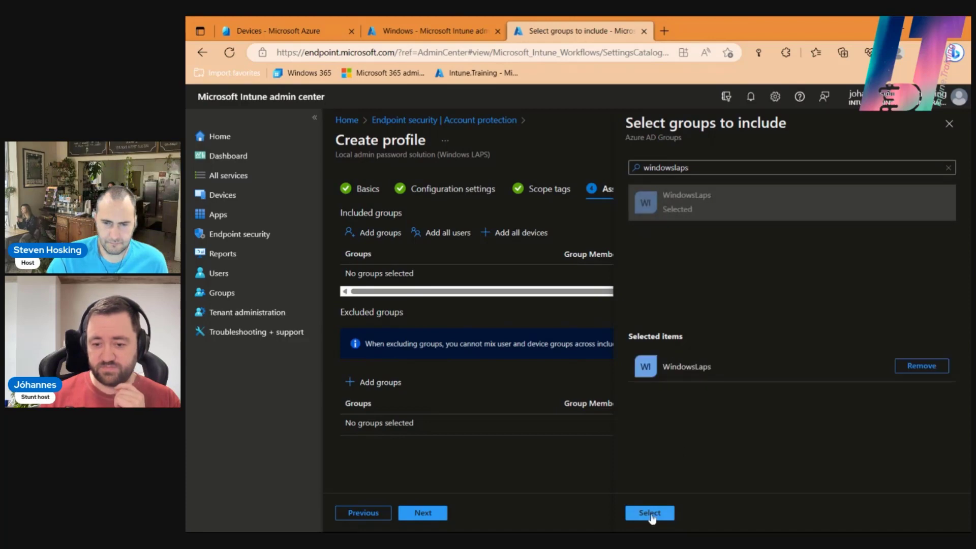
left_click(650, 513)
left_click(435, 513)
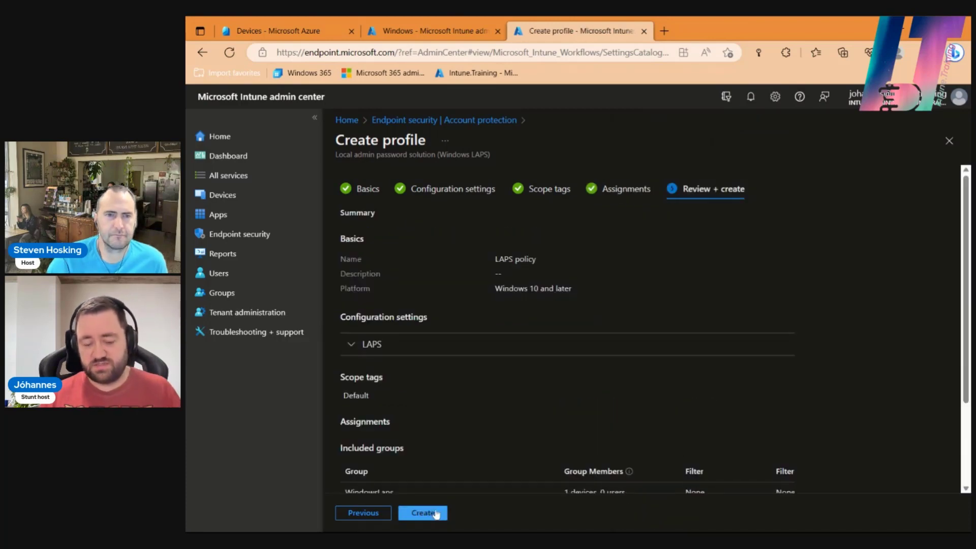
left_click(435, 514)
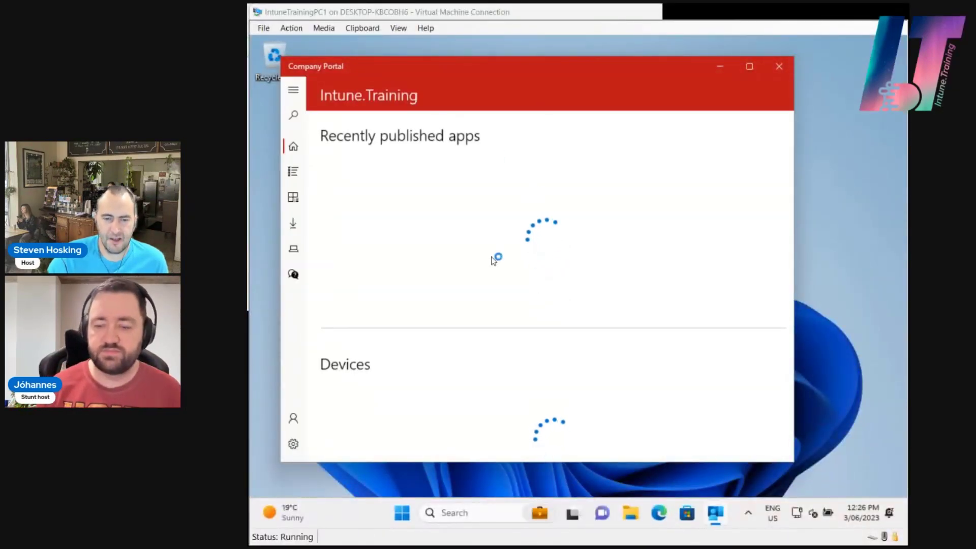
Step: Maximize Company Portal on the test device and start a device sync from its settings
double_click(481, 67)
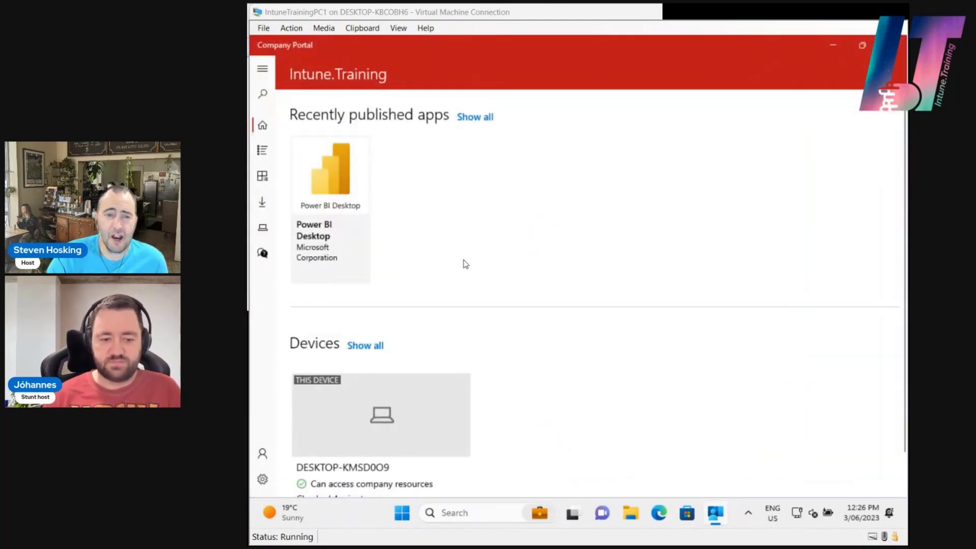
left_click(262, 482)
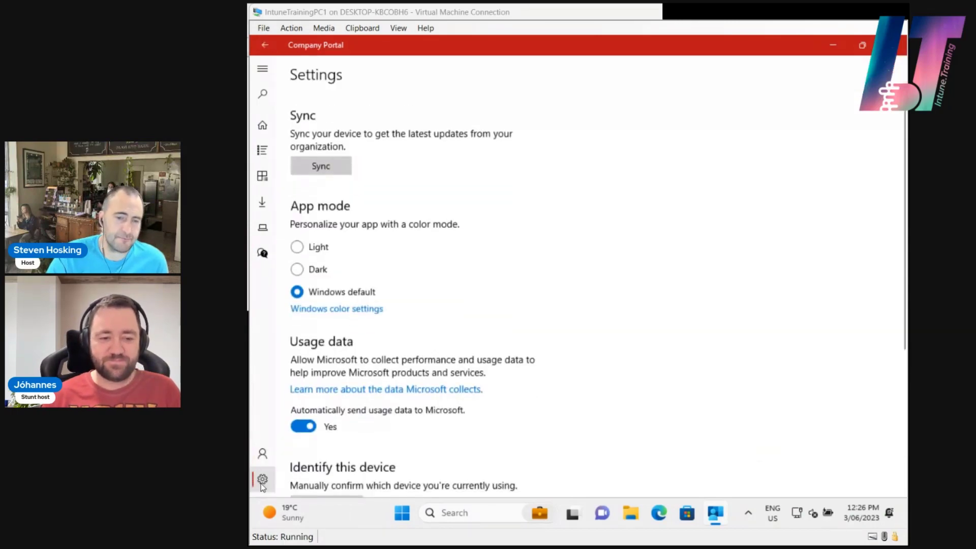
left_click(317, 169)
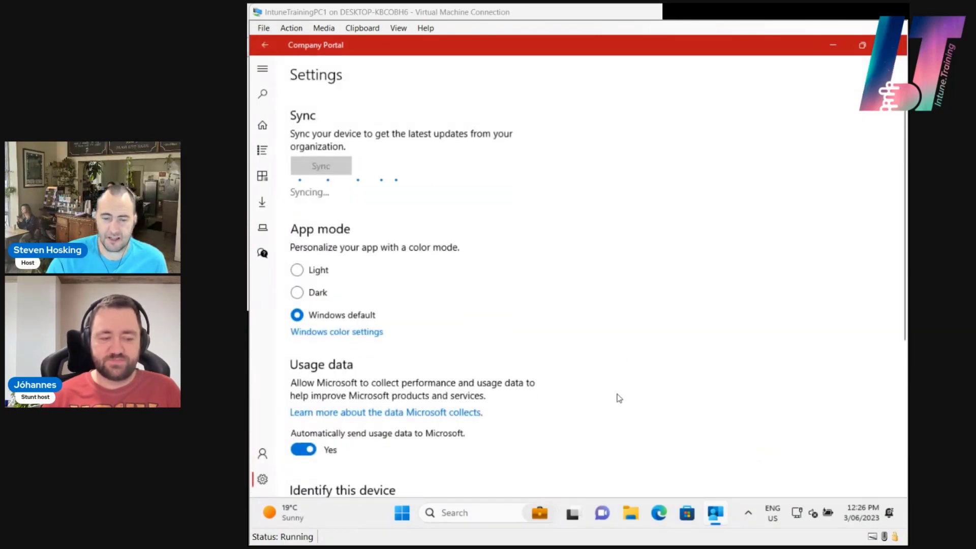
Step: Open Computer Management on the test device, inspect the local Administrator account's properties, and close the console
right_click(401, 514)
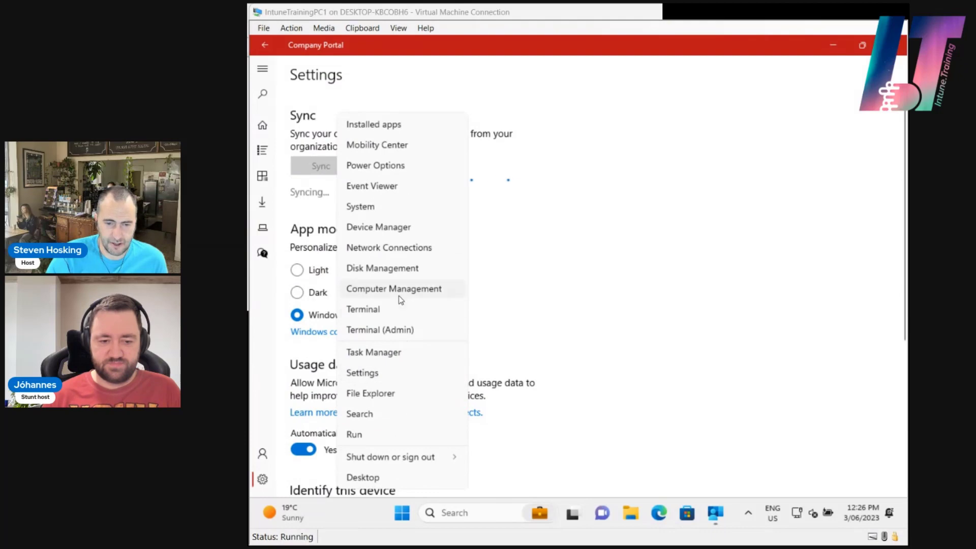
left_click(399, 298)
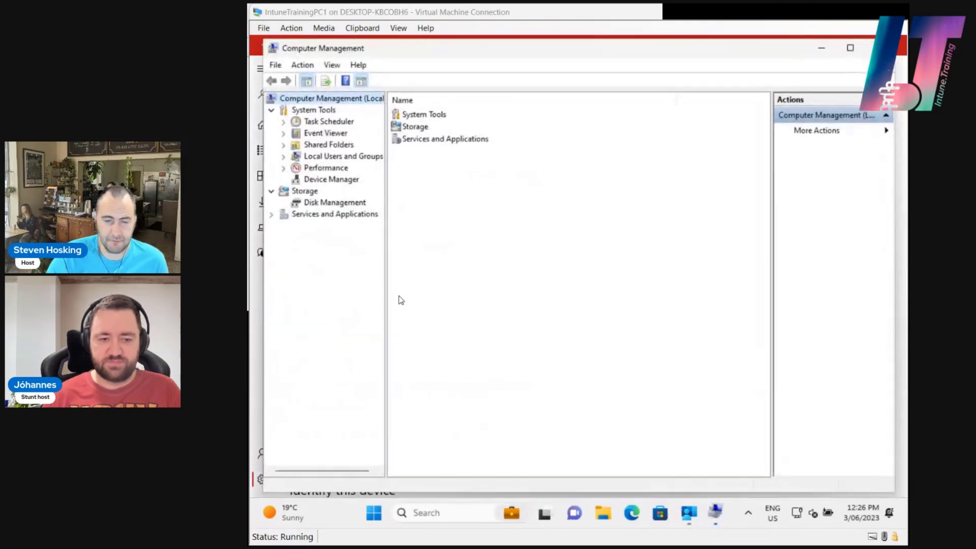
double_click(329, 158)
left_click(324, 169)
double_click(421, 115)
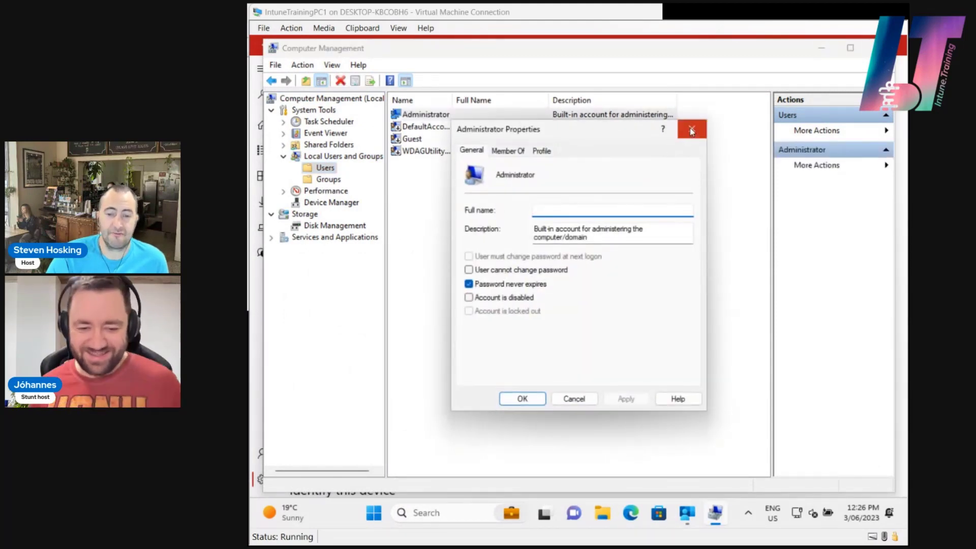
left_click(692, 130)
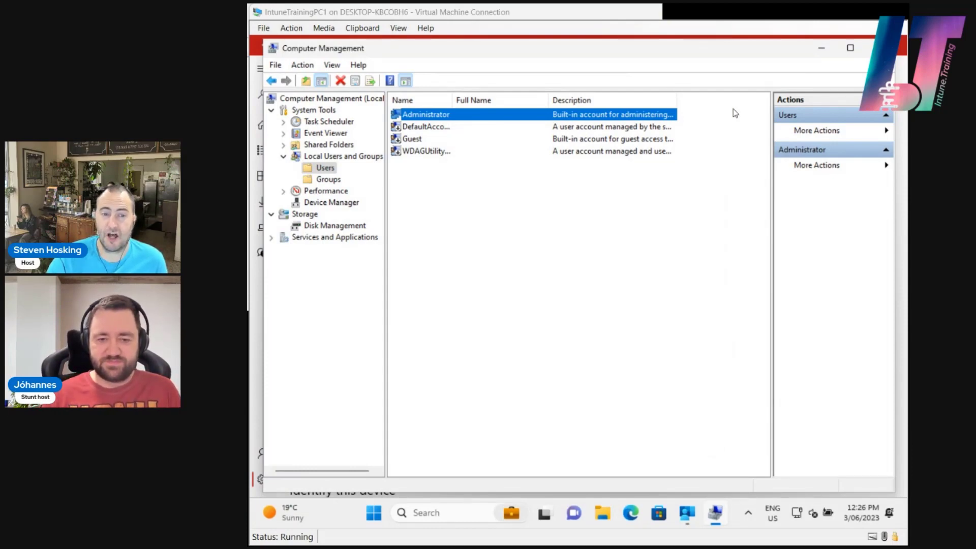
left_click(879, 48)
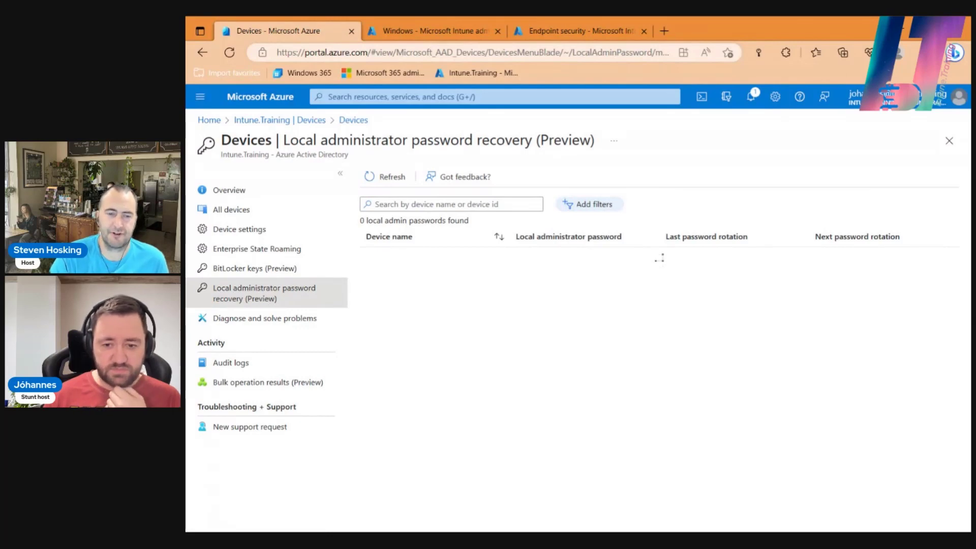
Step: Refresh the Local administrator password recovery list in Azure and check it again for the test device
left_click(385, 177)
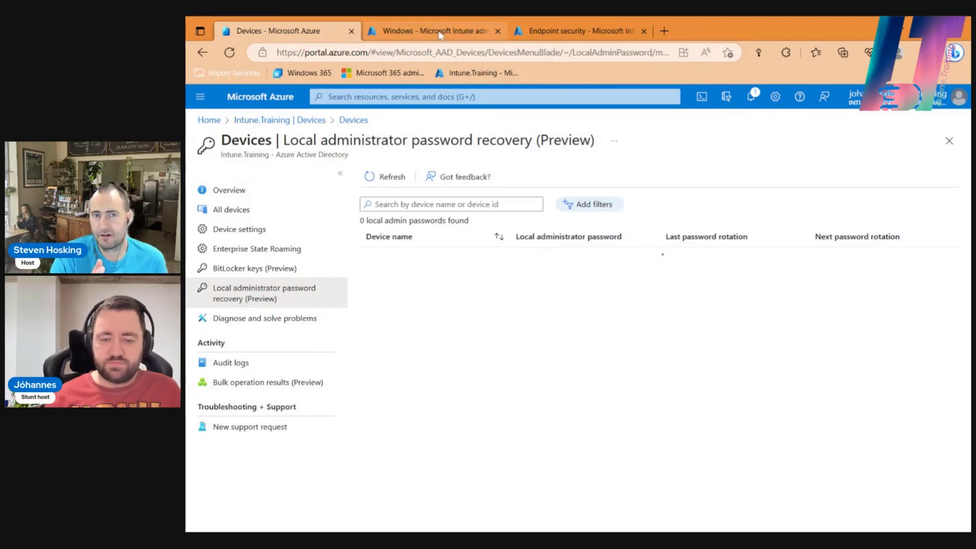
left_click(475, 29)
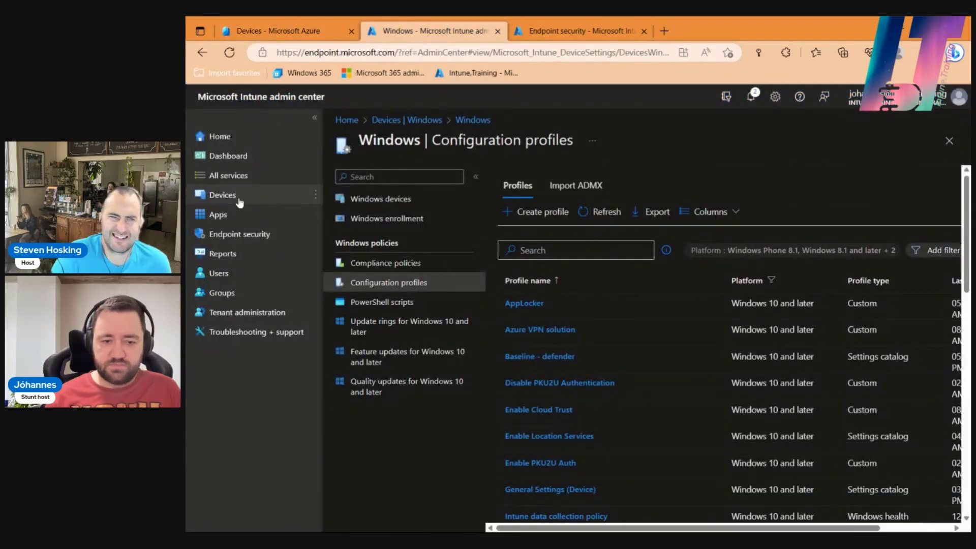
left_click(282, 31)
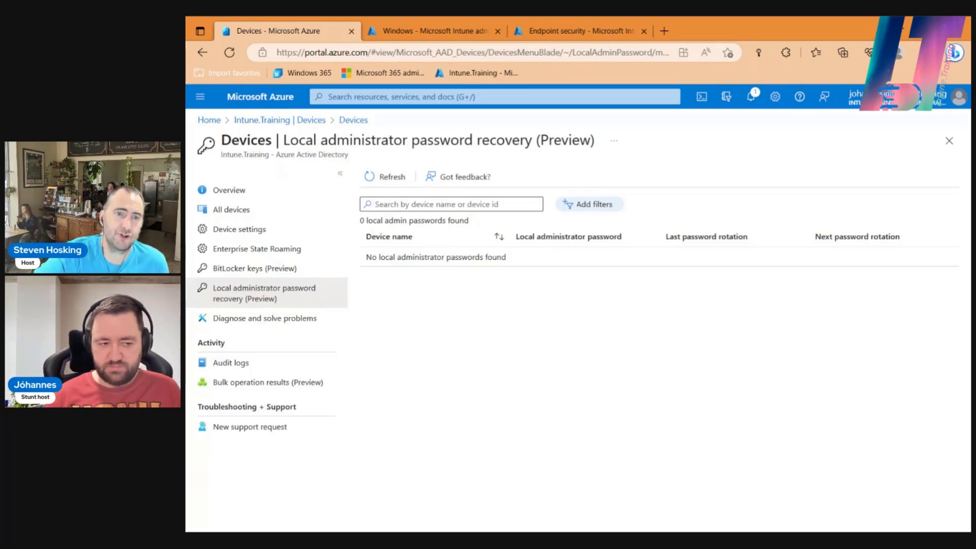
Step: Switch to the Intune admin center and open the Local admin password page of device DESKTOP-KMSD0O9
left_click(425, 25)
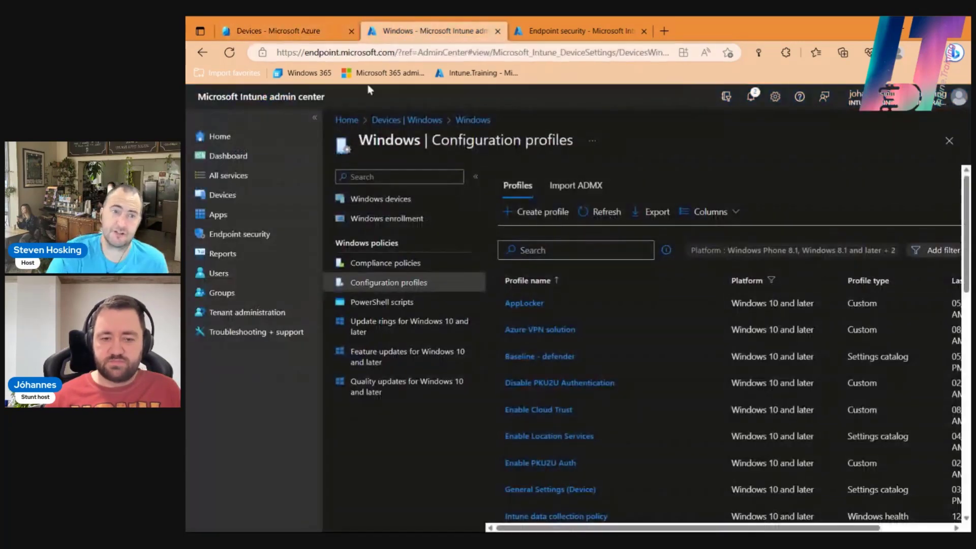
left_click(248, 194)
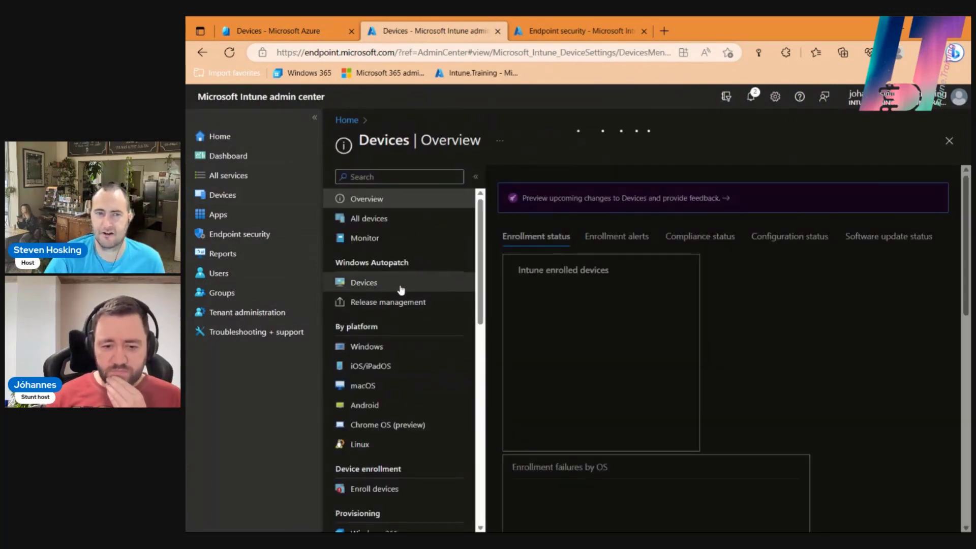
left_click(420, 282)
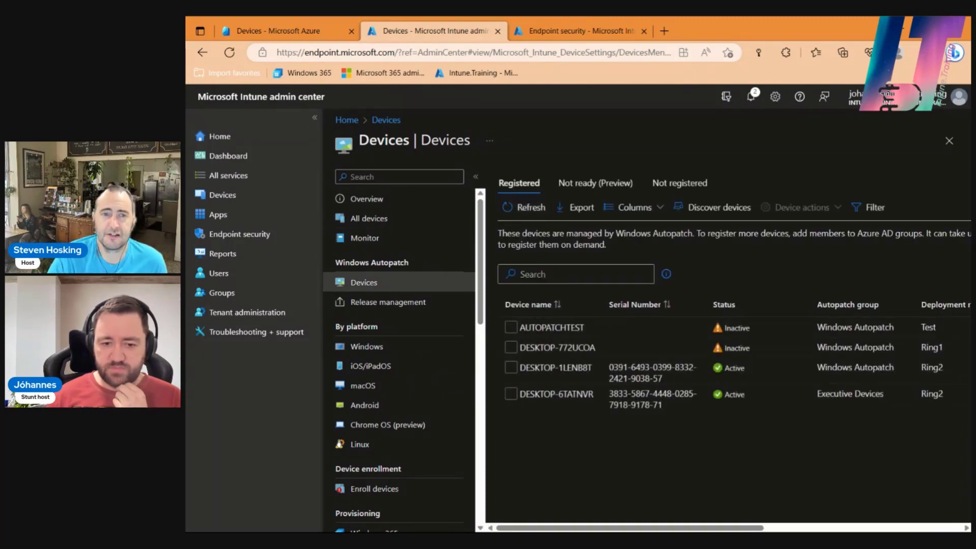
left_click(373, 219)
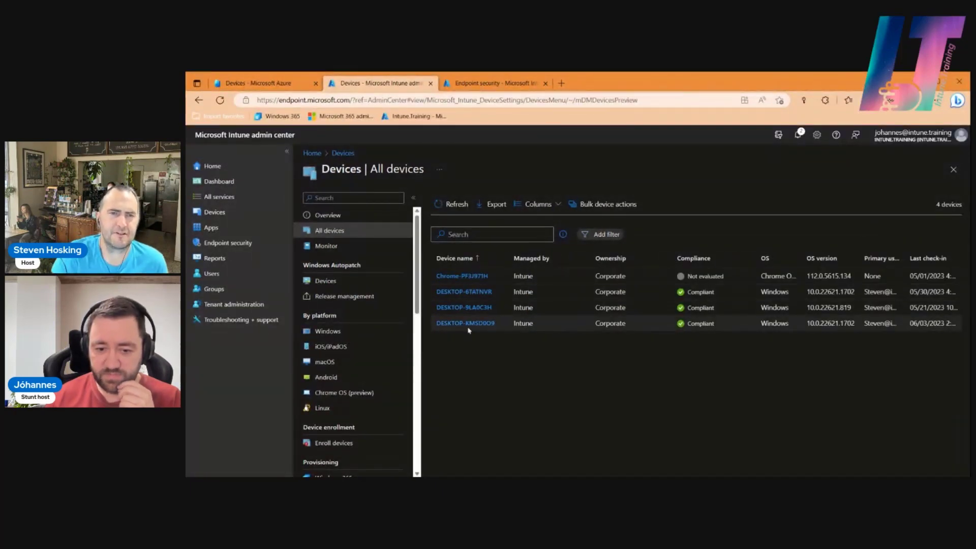
left_click(467, 324)
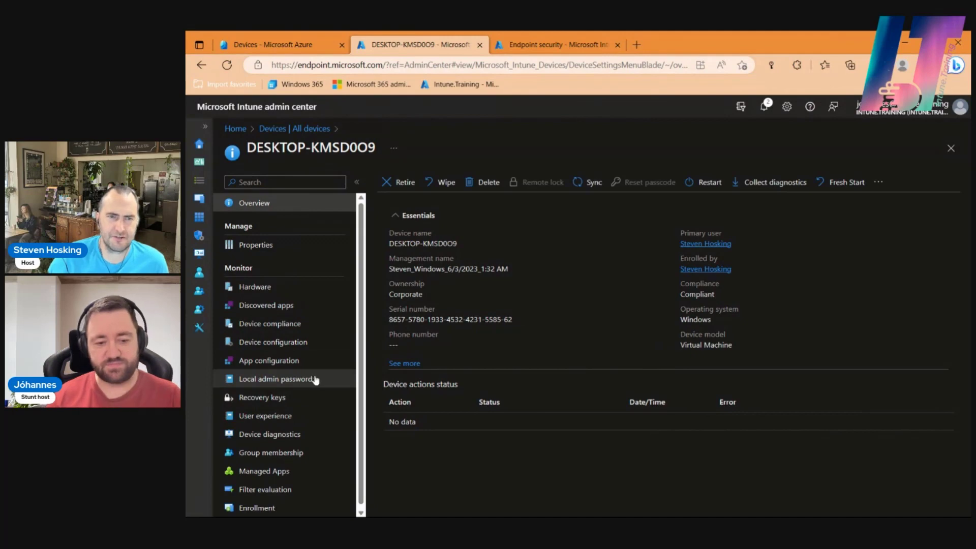
left_click(316, 380)
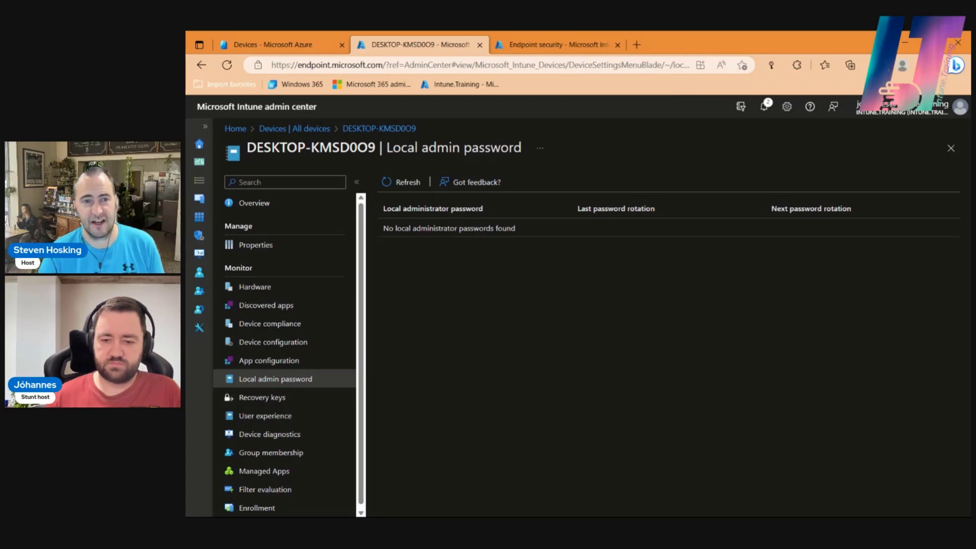
Step: Refresh the device's Local admin password page repeatedly to check for a stored password
left_click(407, 183)
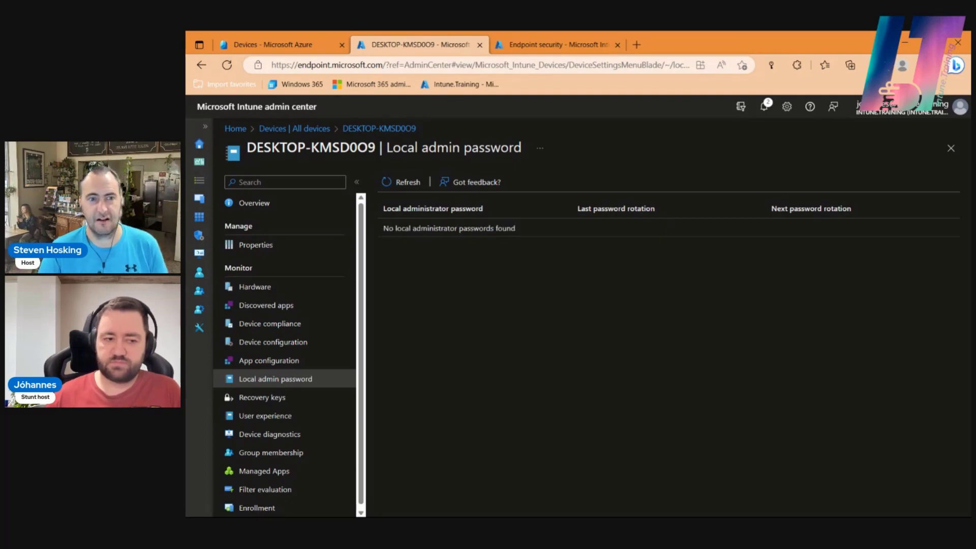
left_click(404, 184)
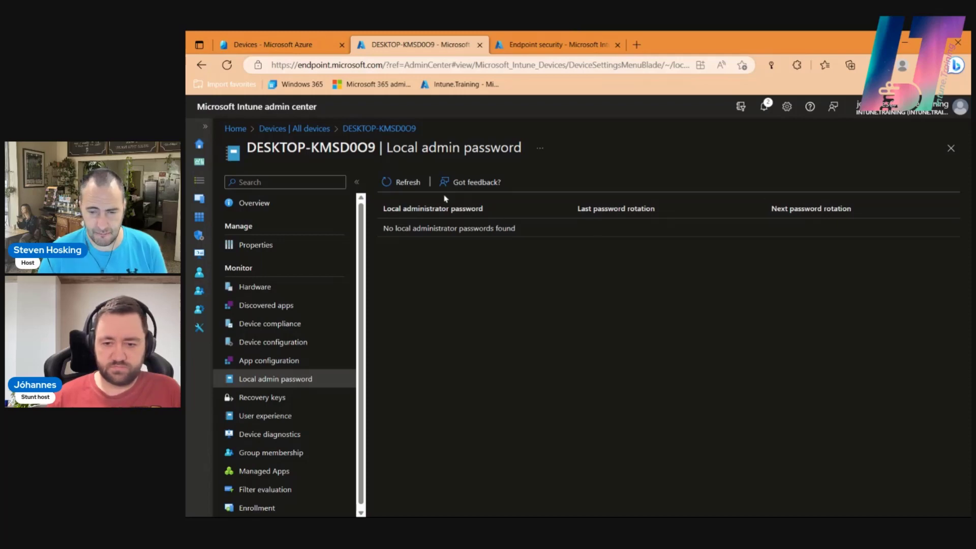
left_click(415, 191)
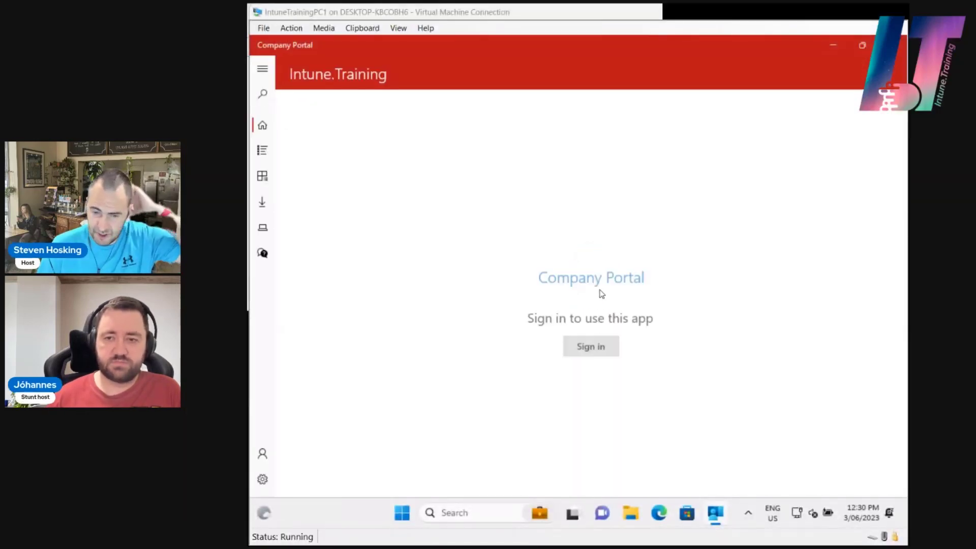
Step: Return to Company Portal on the test device and start another device sync from its settings
left_click(410, 418)
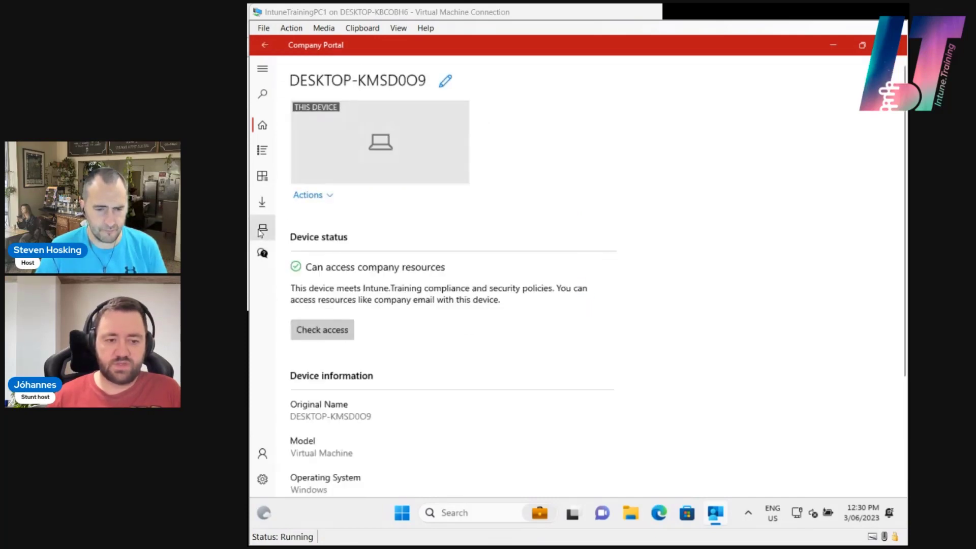
left_click(262, 479)
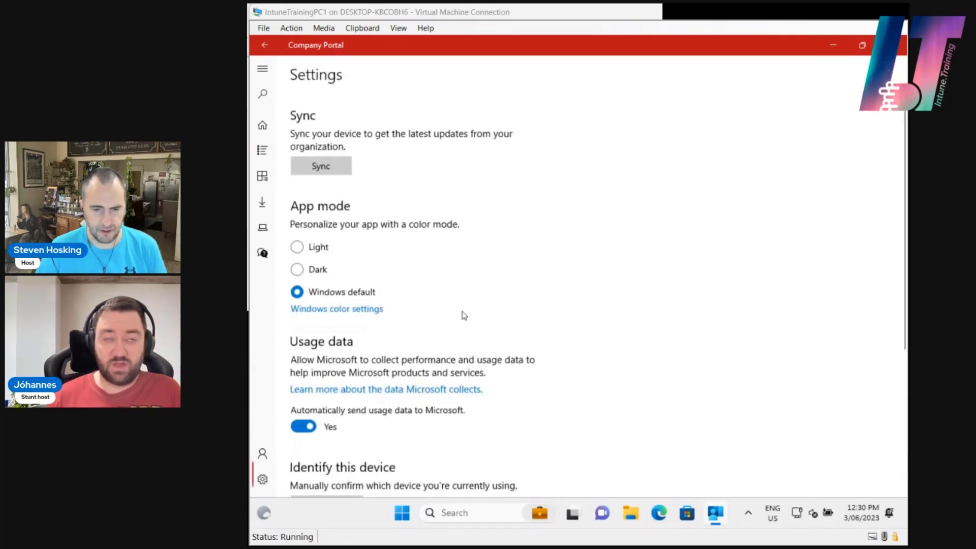
left_click(326, 168)
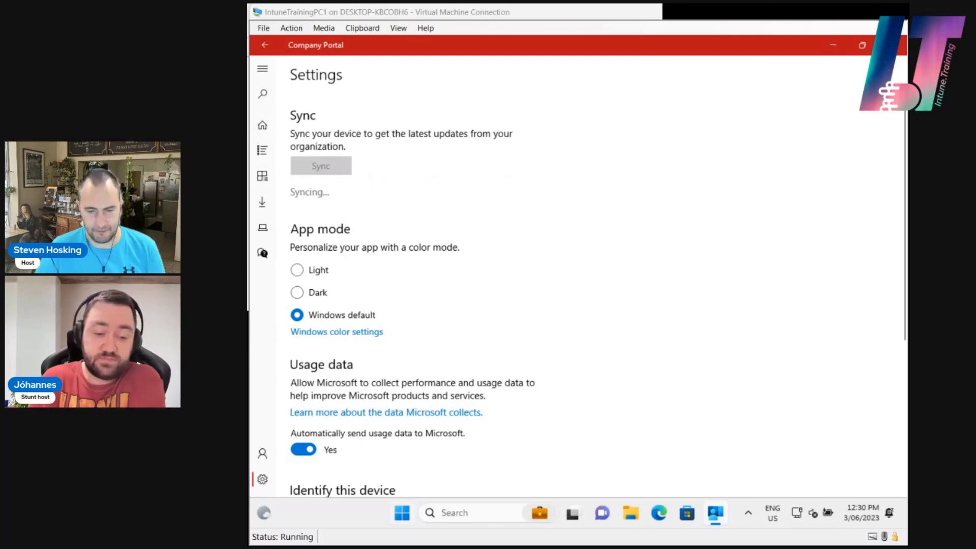
Step: Open Event Viewer on the test device, maximize it, and expand the Microsoft > Windows folder under Applications and Services Logs
right_click(402, 516)
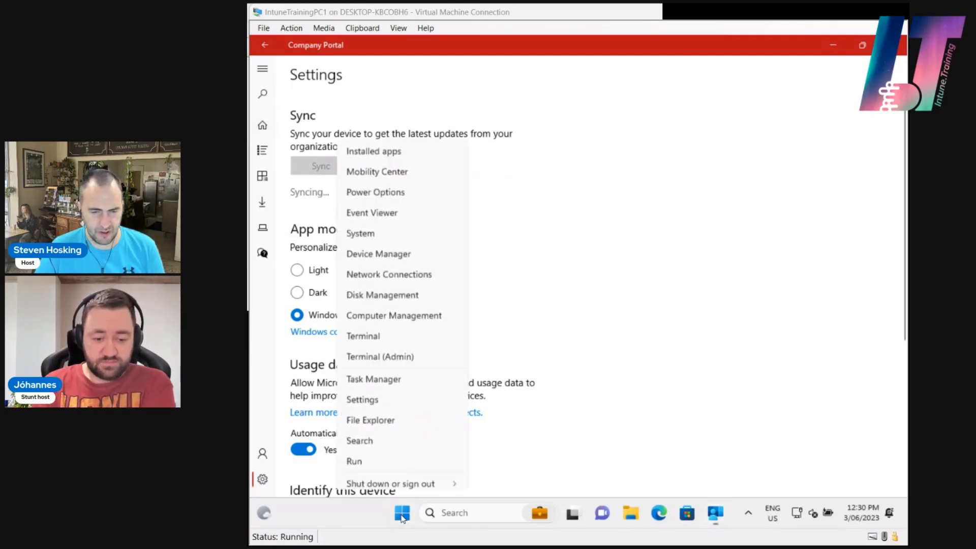
left_click(377, 189)
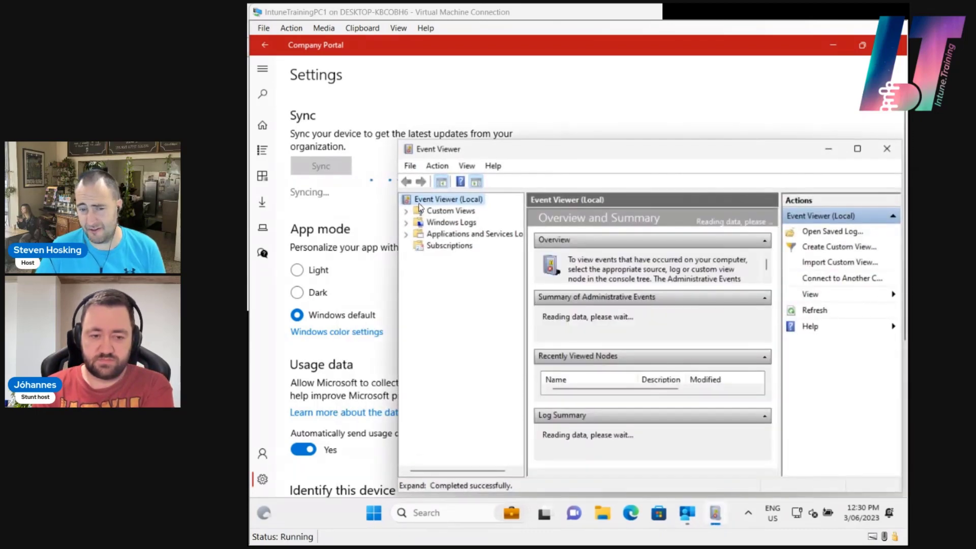
double_click(586, 150)
left_click(331, 124)
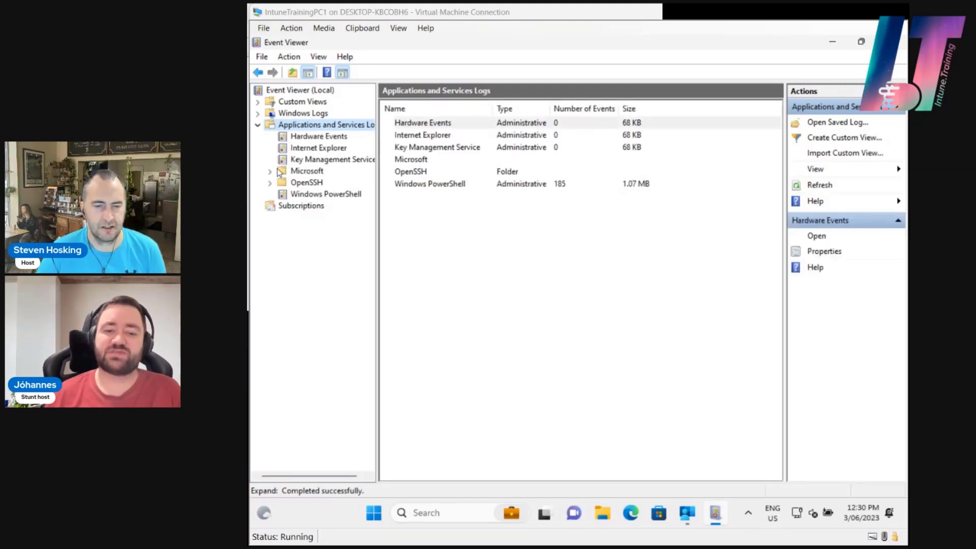
left_click(276, 173)
left_click(271, 172)
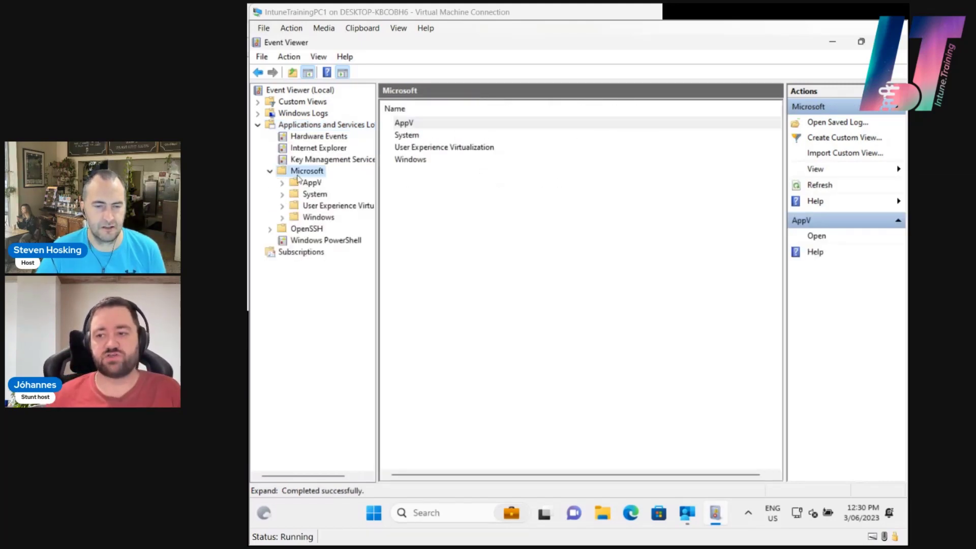
double_click(322, 219)
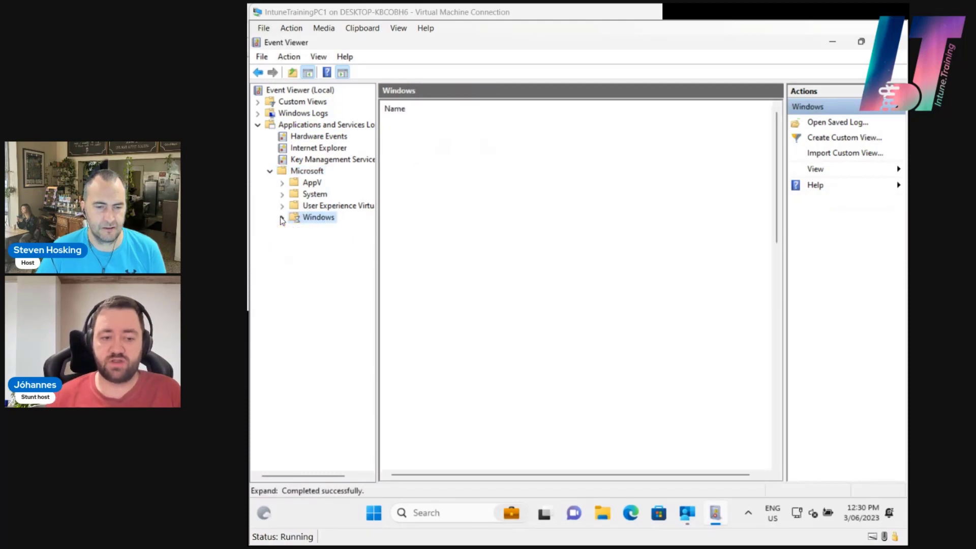
Step: Widen the console tree, find the LAPS folder under Microsoft > Windows, and open its Operational log
left_click_drag(377, 130, 437, 129)
scroll(365, 159, "down", 20)
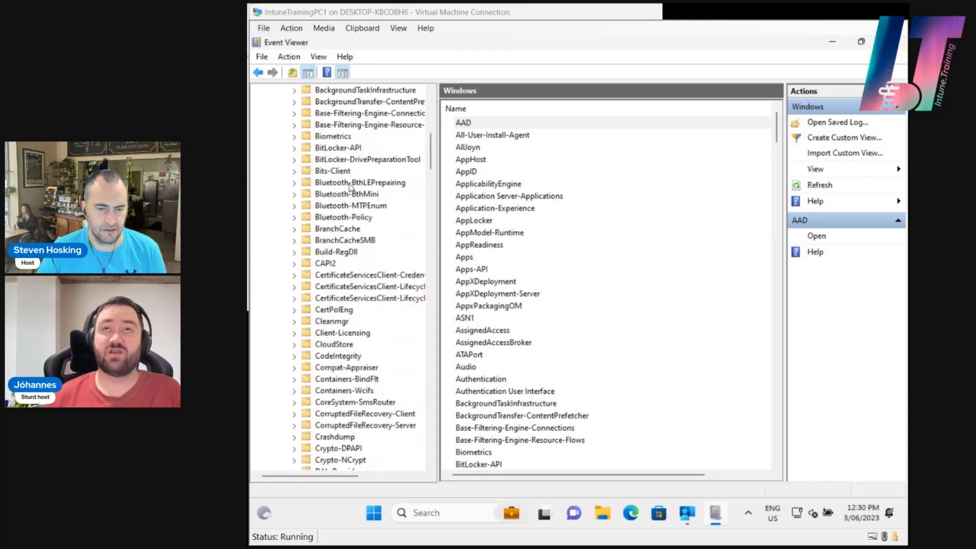
scroll(345, 288, "down", 15)
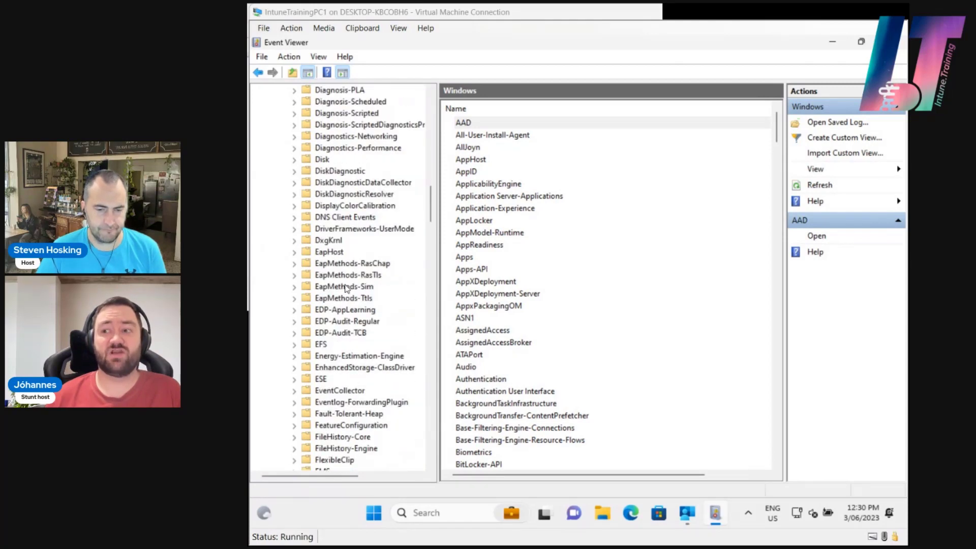
scroll(344, 303, "down", 8)
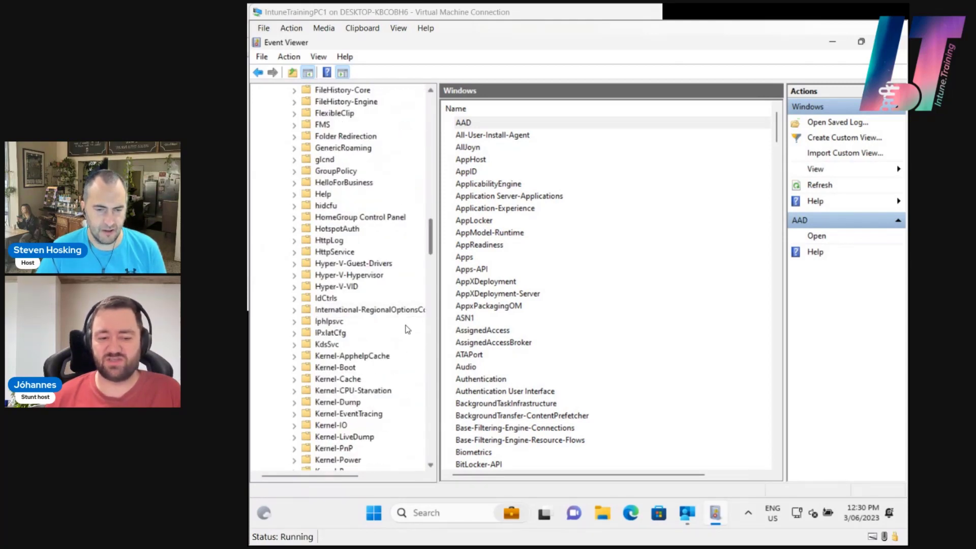
scroll(386, 313, "down", 20)
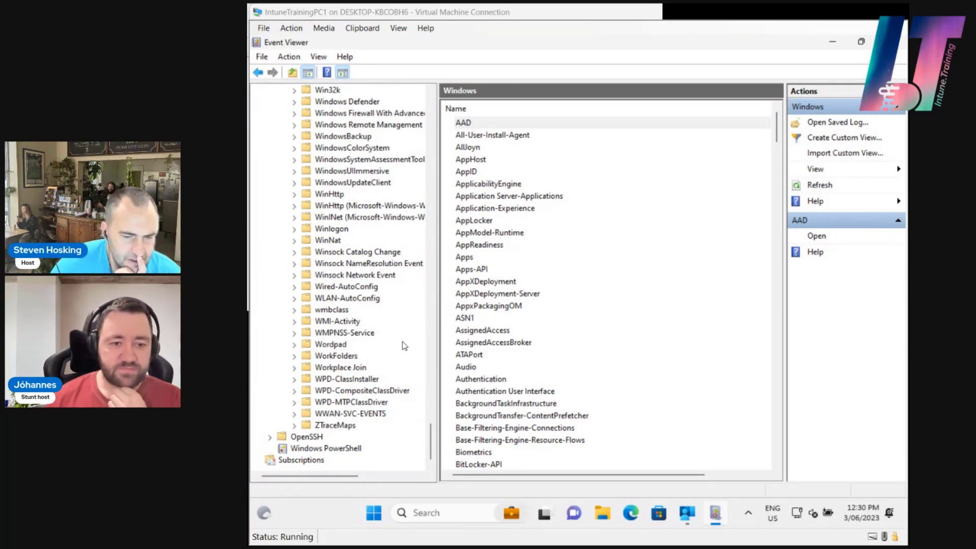
scroll(404, 345, "up", 6)
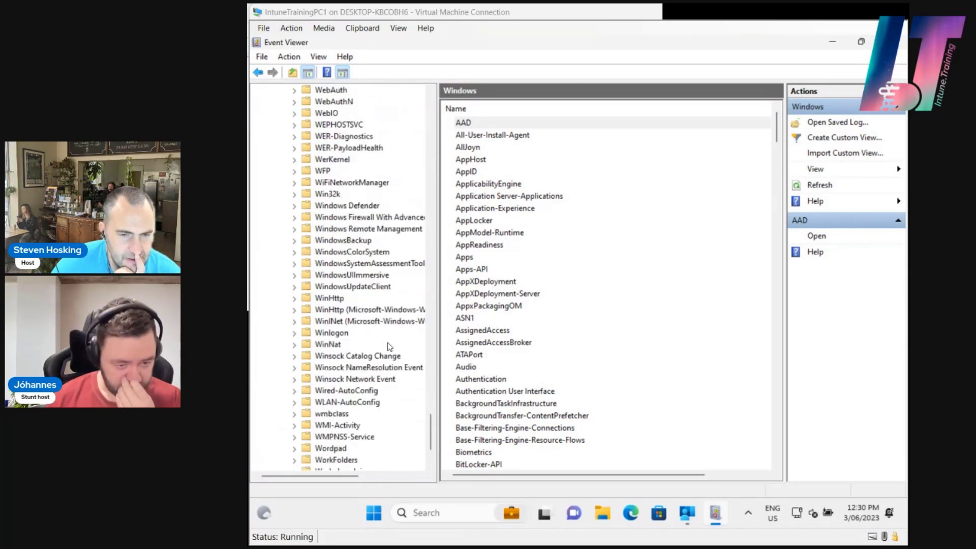
scroll(389, 346, "up", 6)
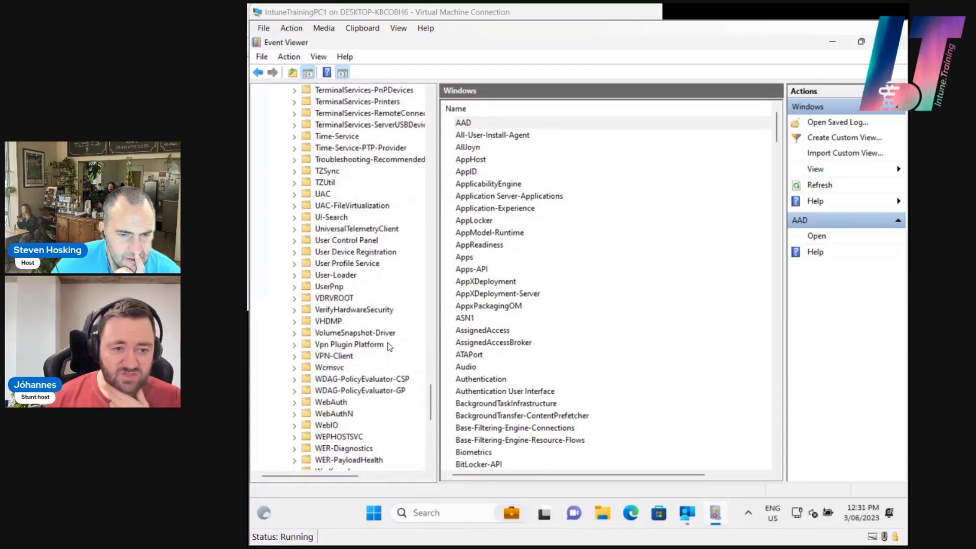
scroll(390, 346, "up", 12)
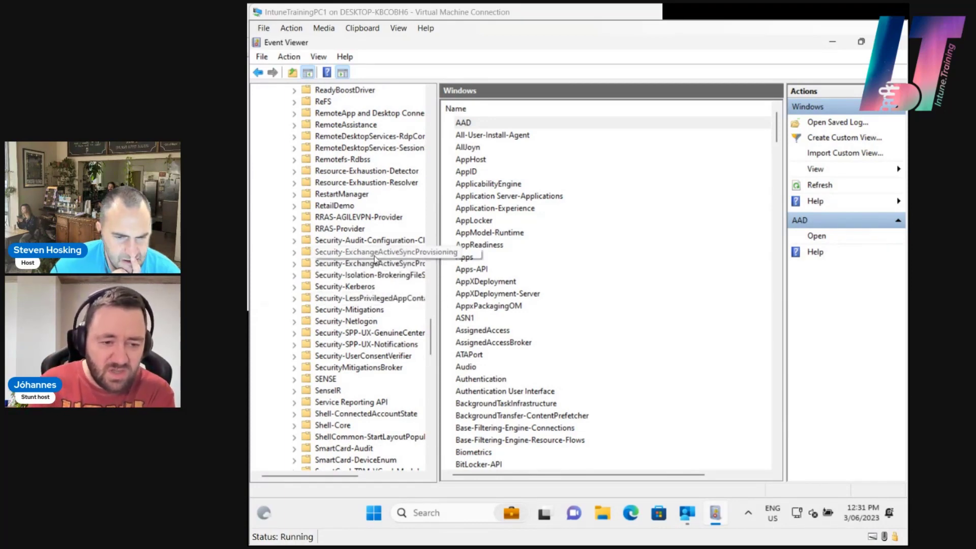
scroll(371, 263, "up", 5)
scroll(370, 263, "up", 4)
scroll(376, 274, "down", 20)
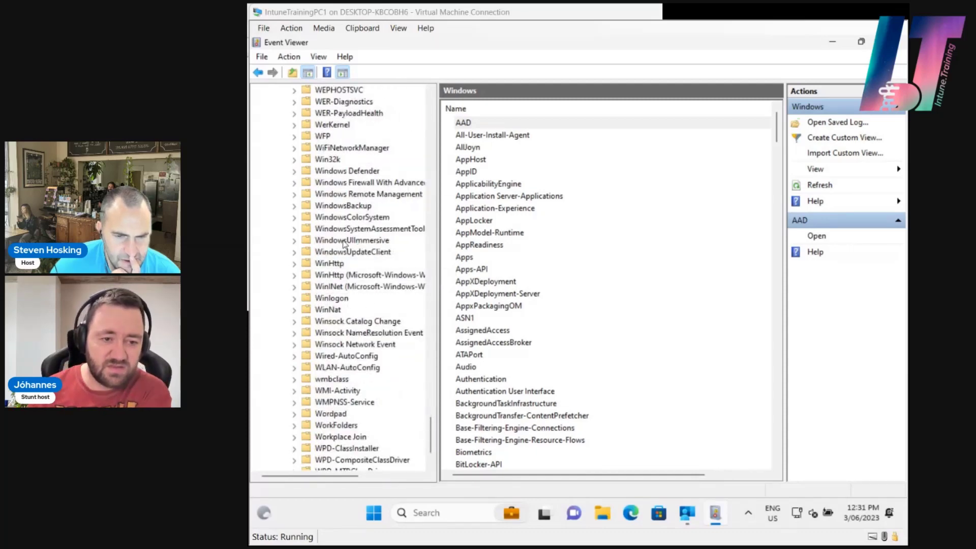
scroll(362, 240, "up", 20)
scroll(362, 241, "up", 20)
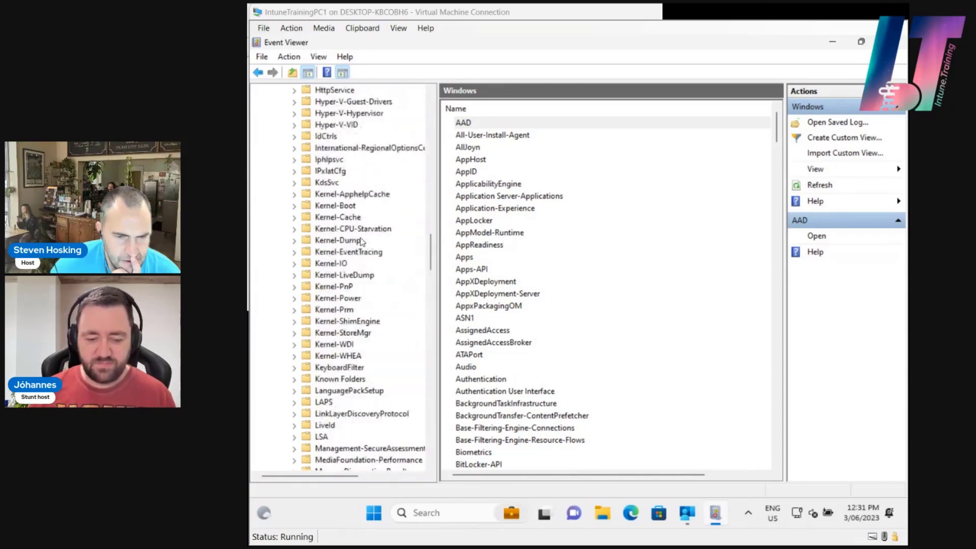
scroll(364, 255, "down", 1)
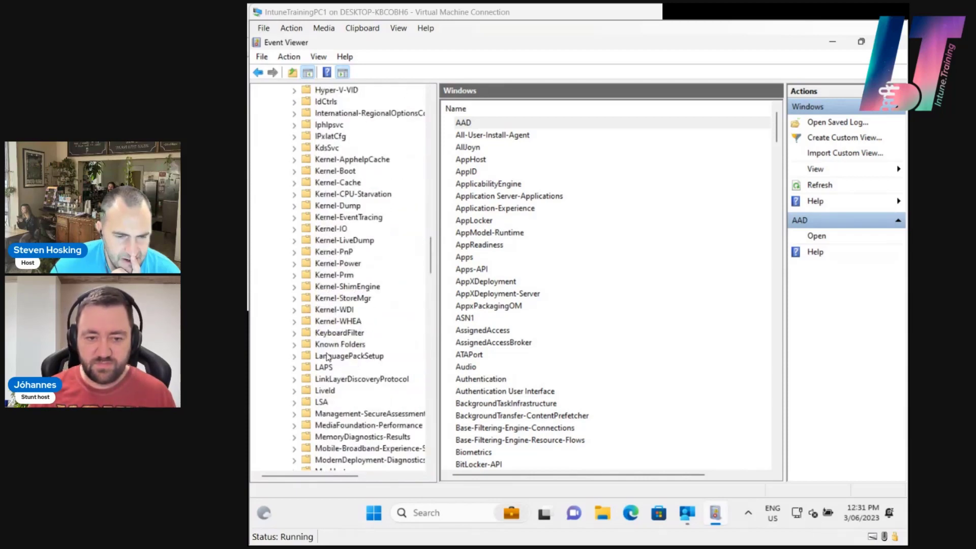
double_click(322, 370)
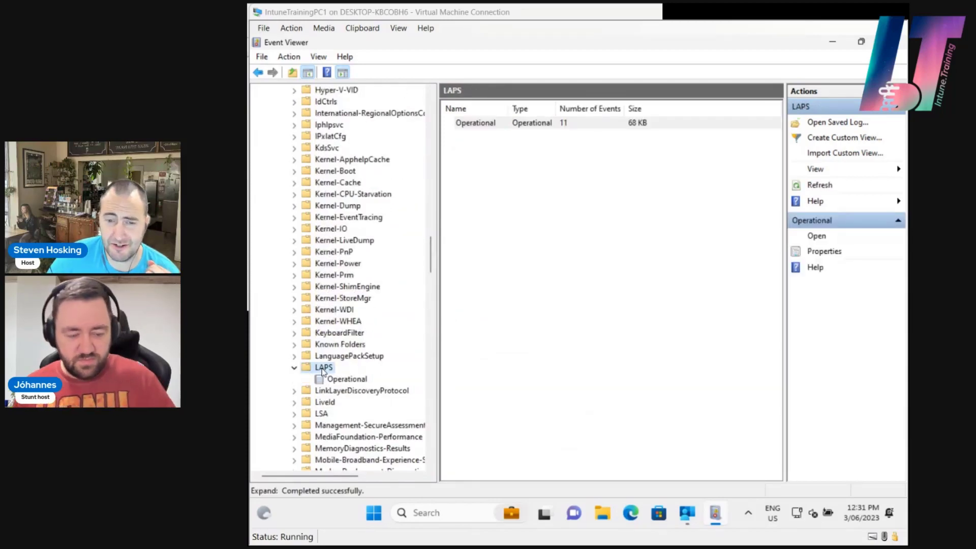
left_click(335, 382)
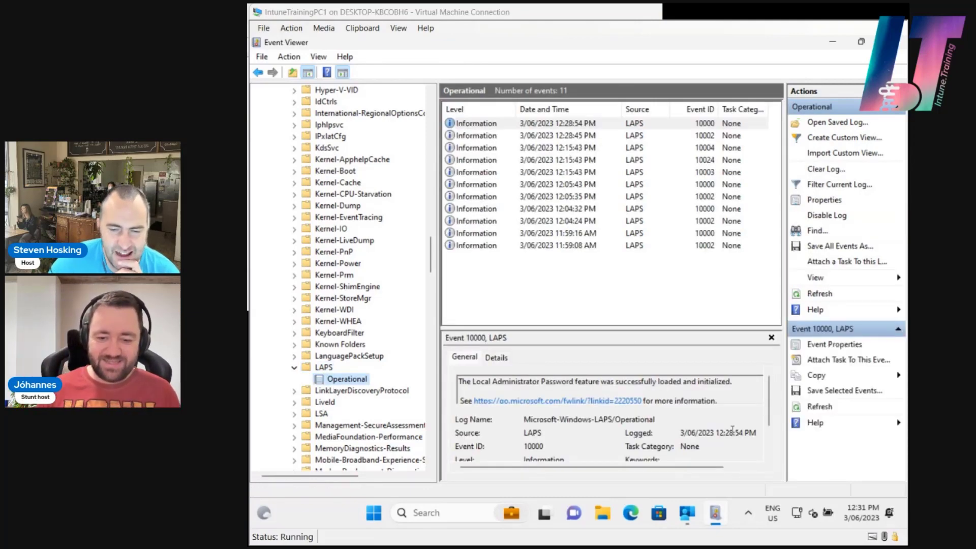
Step: Enlarge the event details area and read the most recent LAPS events, including IDs 10002, 10004 and 10000
left_click_drag(691, 331, 681, 254)
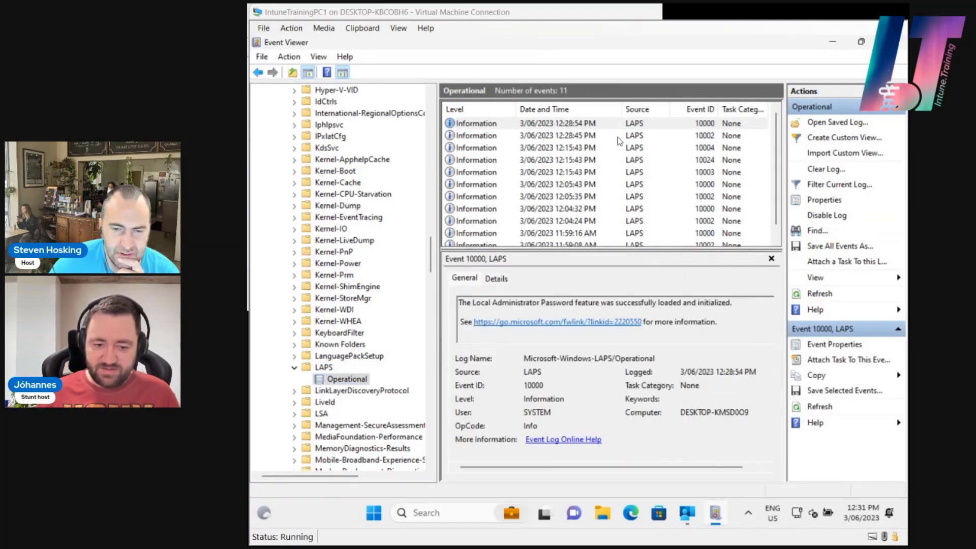
left_click(491, 137)
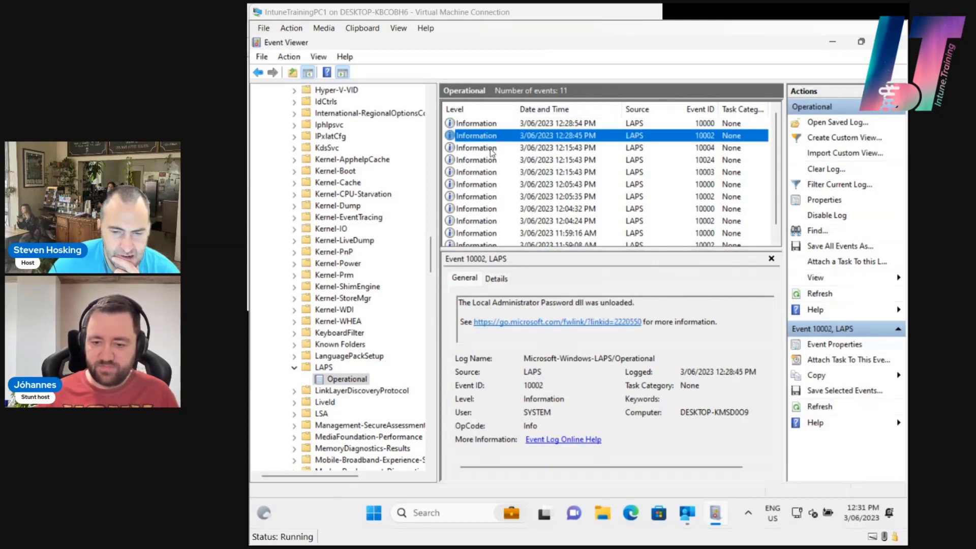
left_click(492, 150)
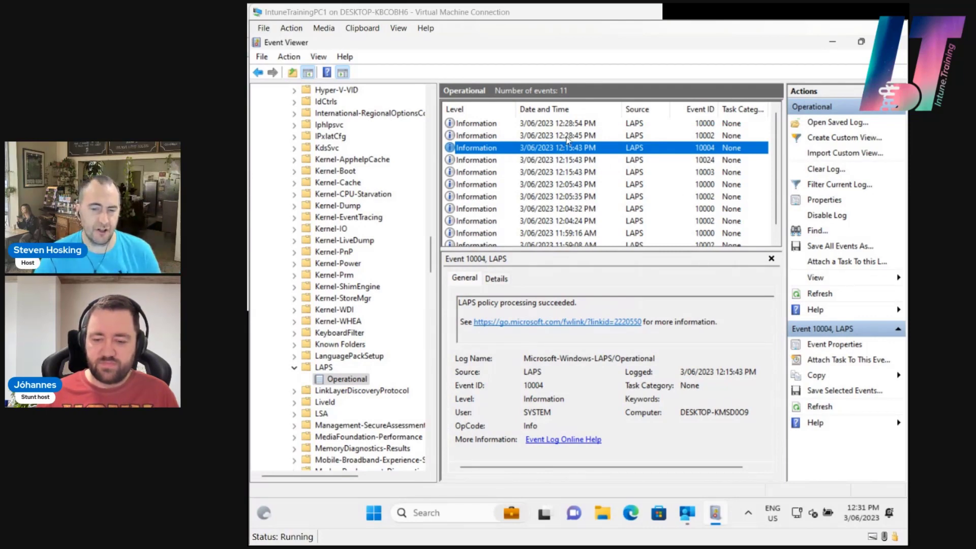
left_click(542, 135)
left_click(544, 125)
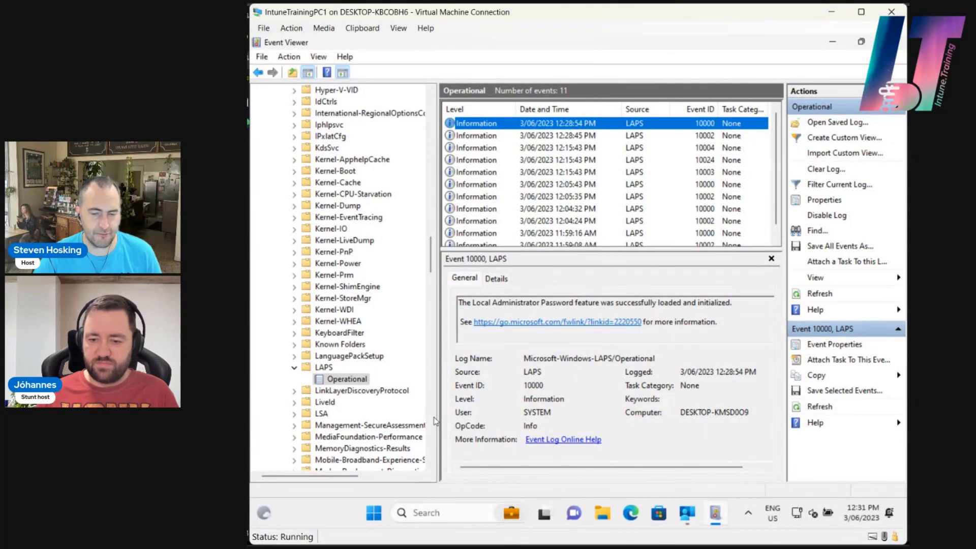
Step: Start another device sync through Company Portal's Sync this device task
left_click(687, 514)
right_click(687, 516)
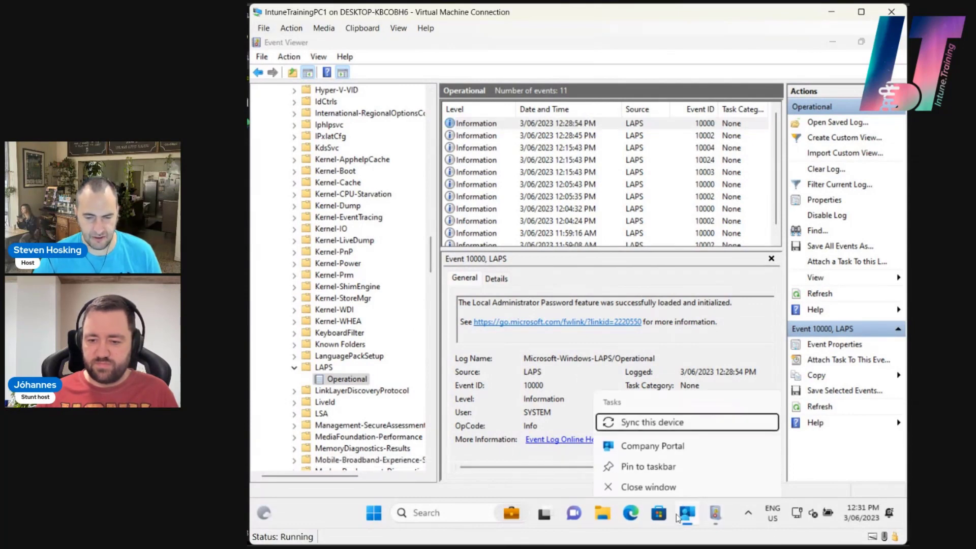
left_click(650, 418)
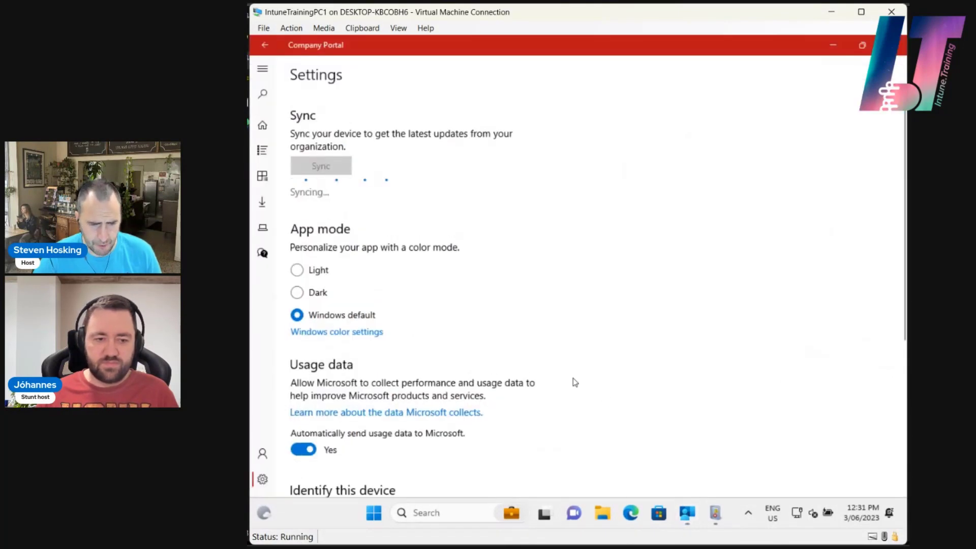
Step: Return to Event Viewer and refresh the LAPS Operational log to check for new events
left_click(715, 514)
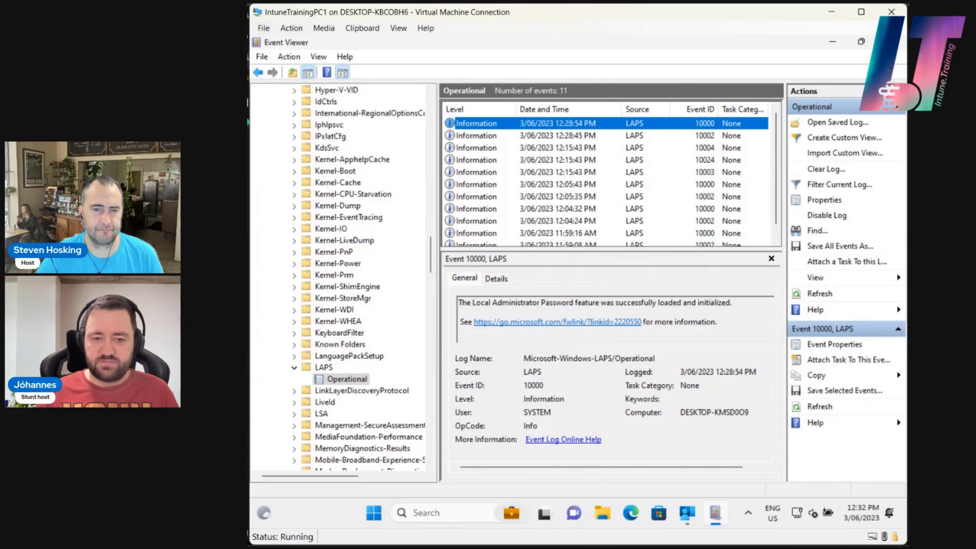
double_click(686, 12)
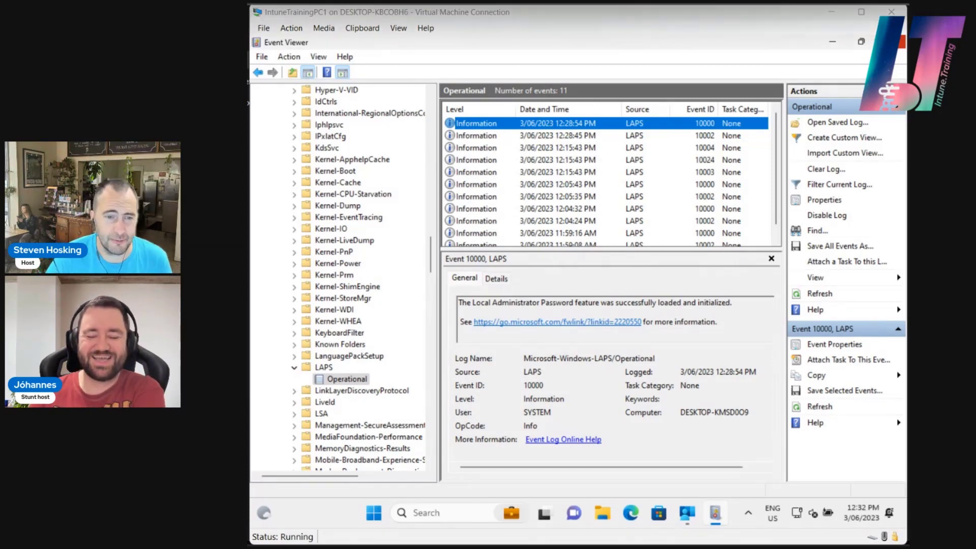
left_click(714, 18)
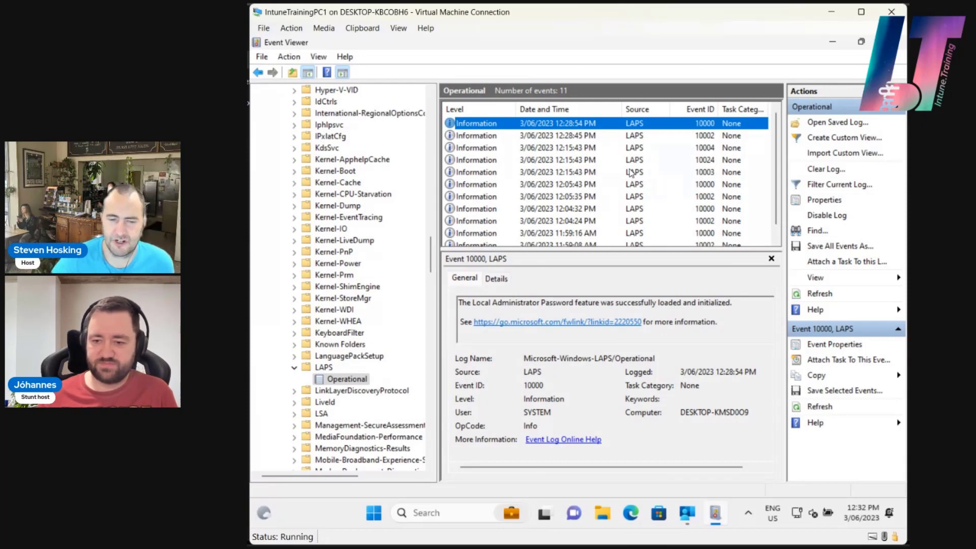
right_click(360, 384)
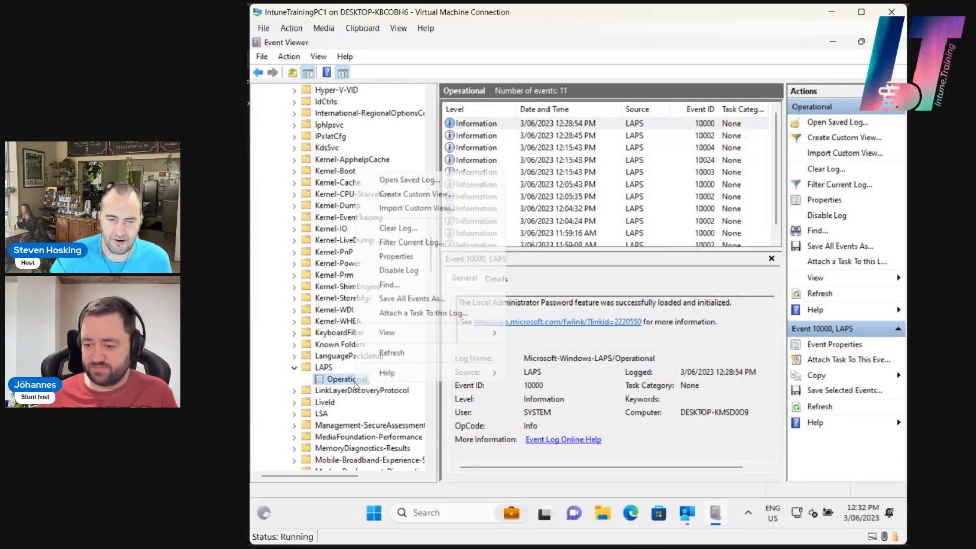
left_click(382, 353)
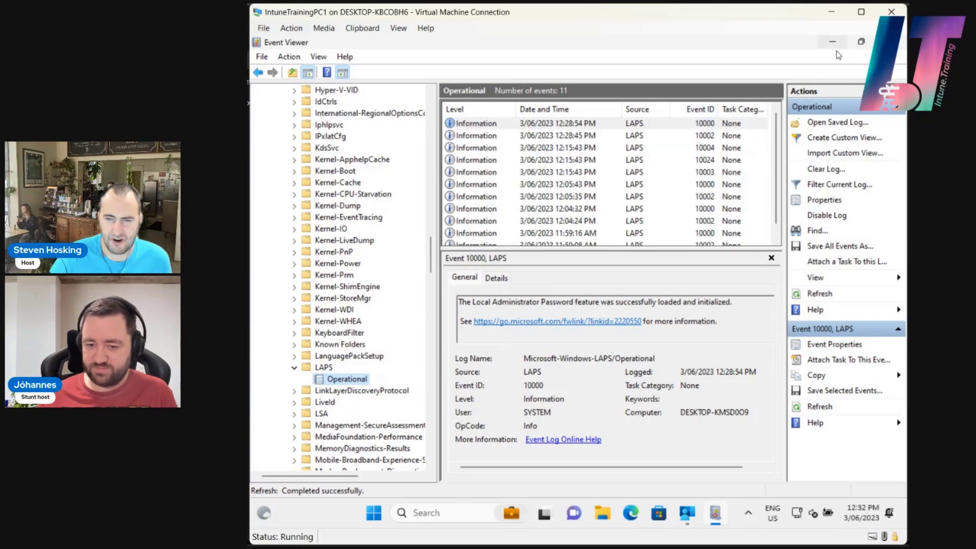
Step: Minimize Event Viewer, end the Windows session on the test device, and enter the account's sign-in password at the lock screen
left_click(832, 41)
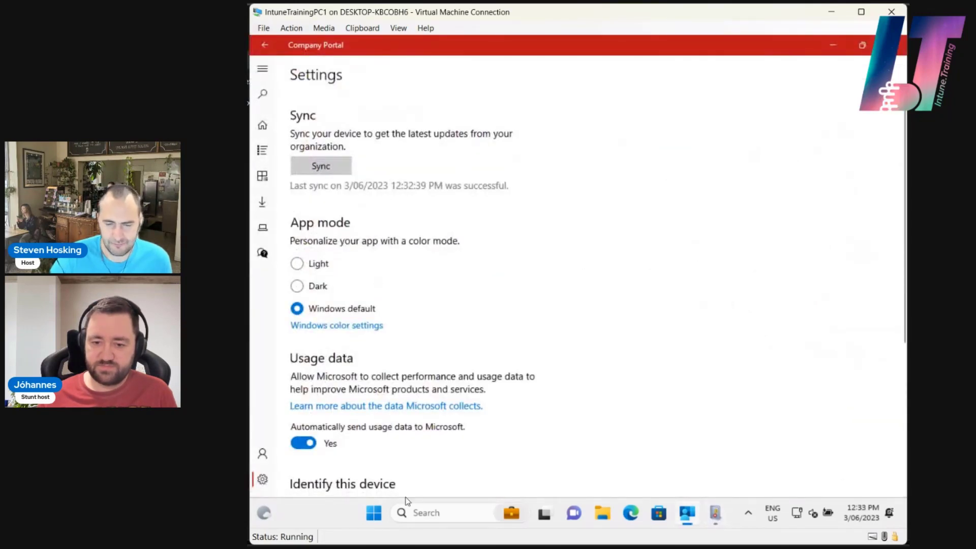
right_click(377, 515)
mouse_move(389, 458)
left_click(467, 457)
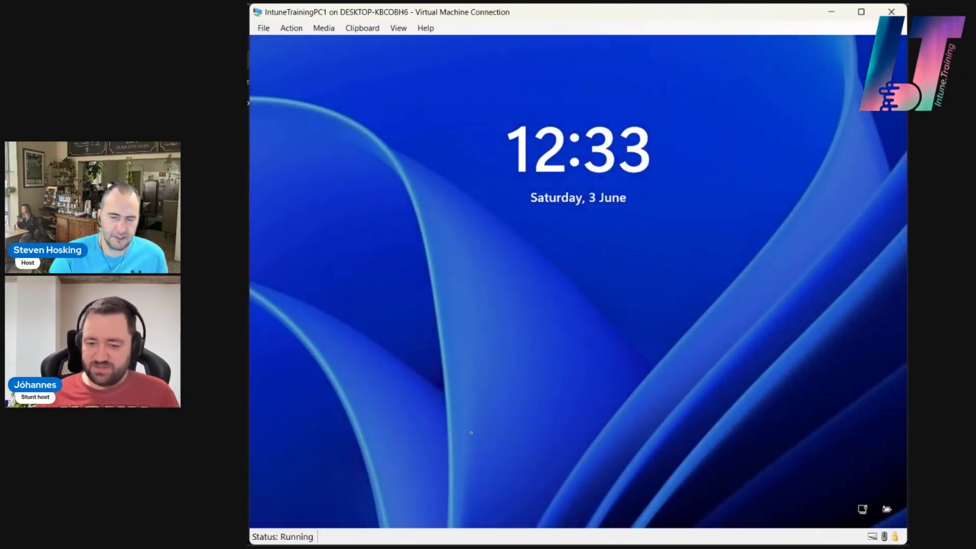
left_click(471, 433)
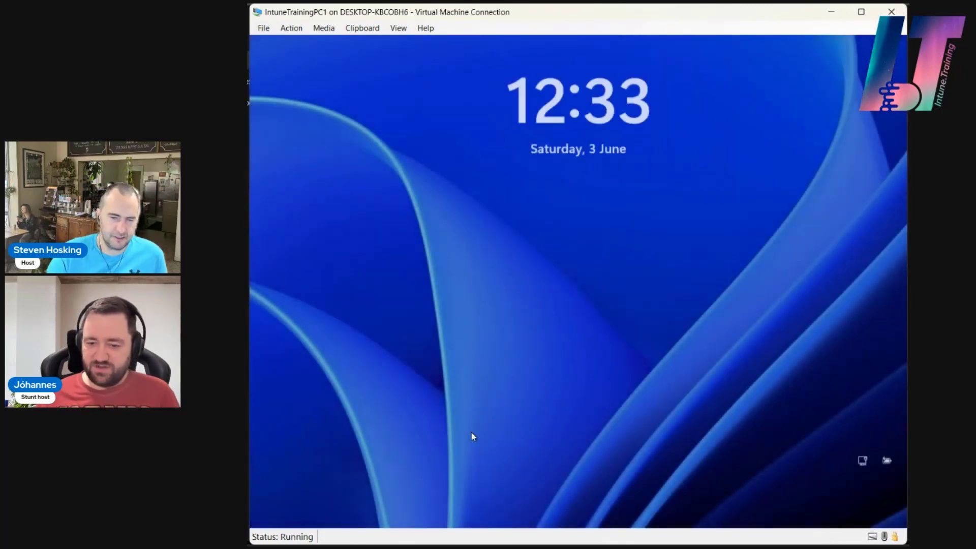
type("********")
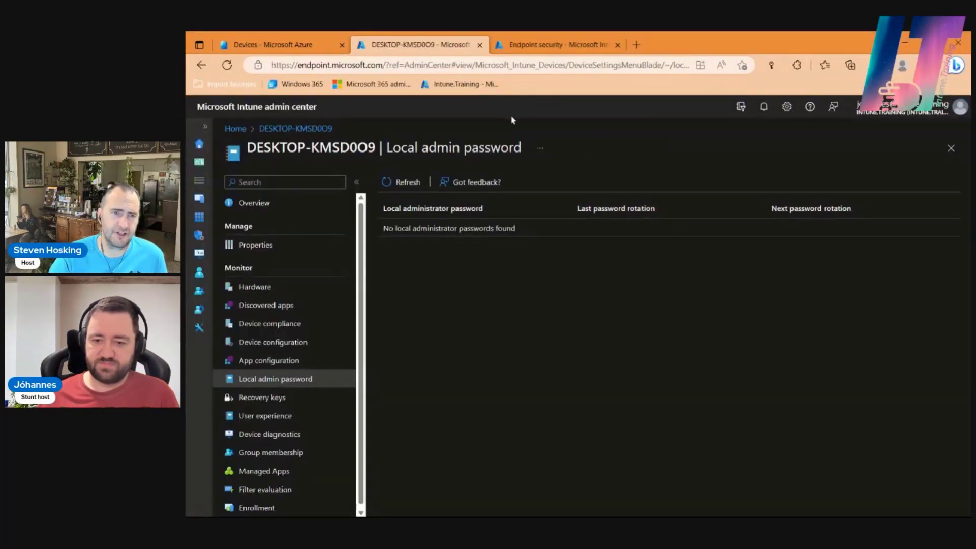
Step: Check Azure's Local administrator password recovery page, and open the LAPS policy's status under Account protection in Intune
left_click(274, 45)
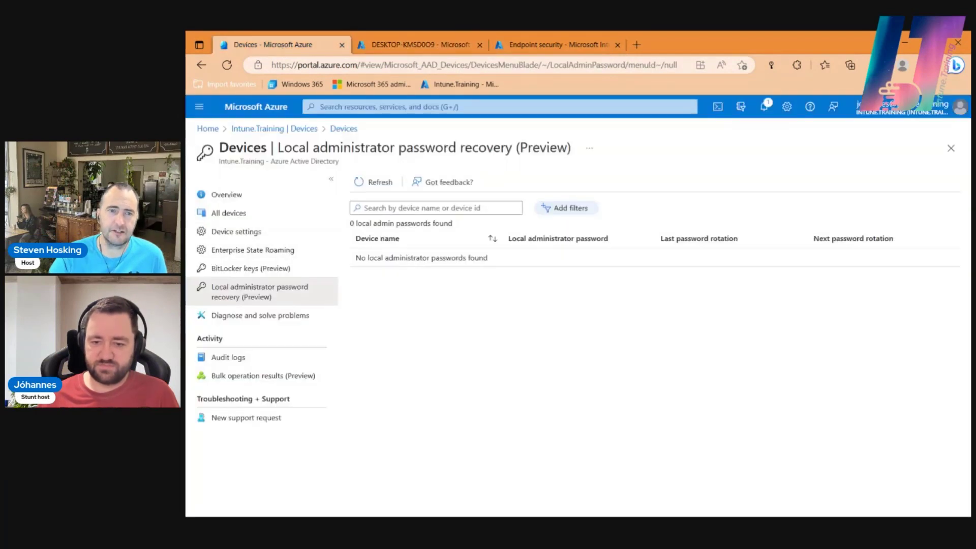
middle_click(330, 131)
left_click(691, 45)
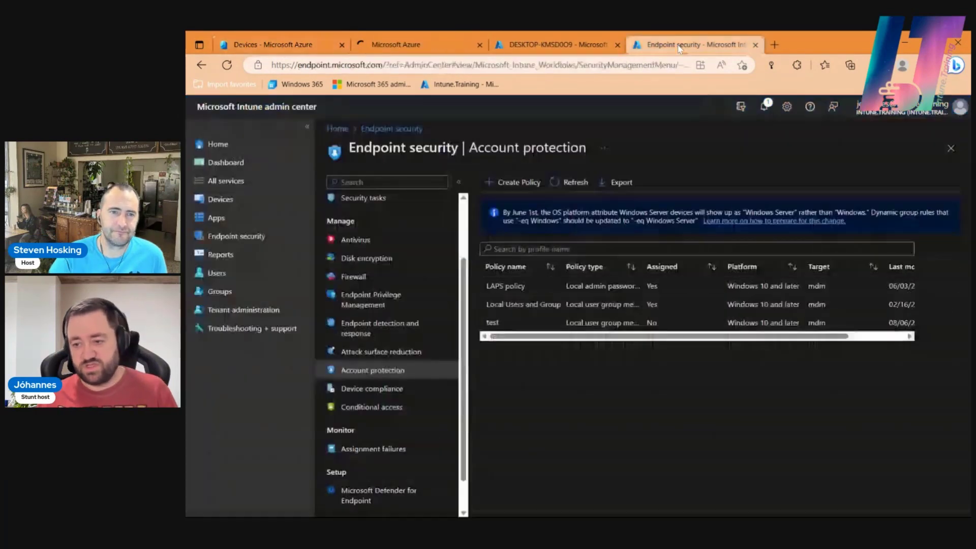
left_click(506, 286)
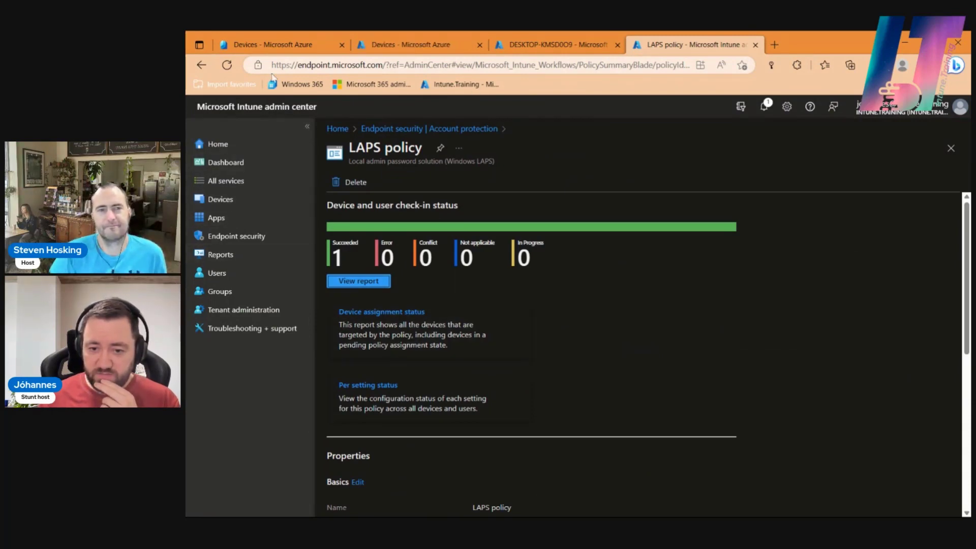
Step: View the All devices list in the additional Azure Devices tab and close that tab
left_click(274, 46)
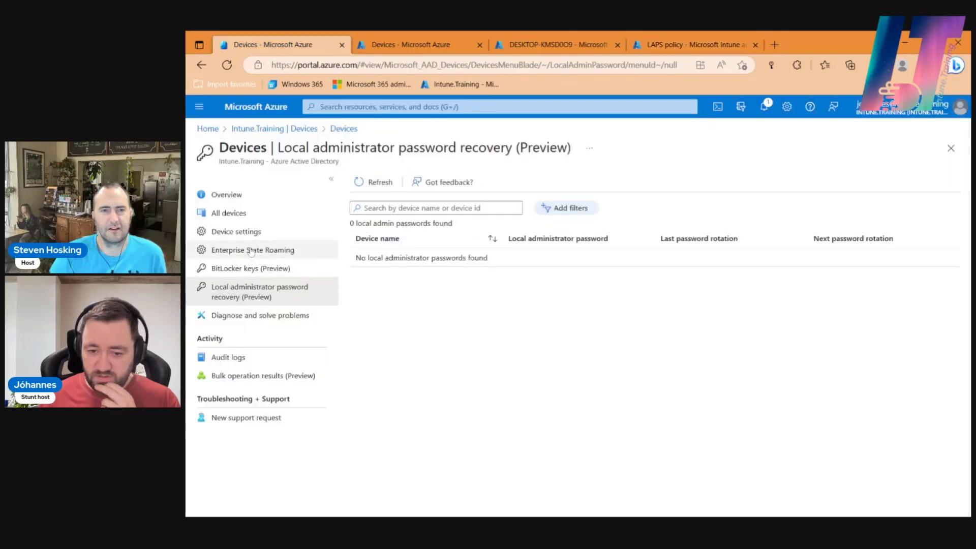
left_click(404, 45)
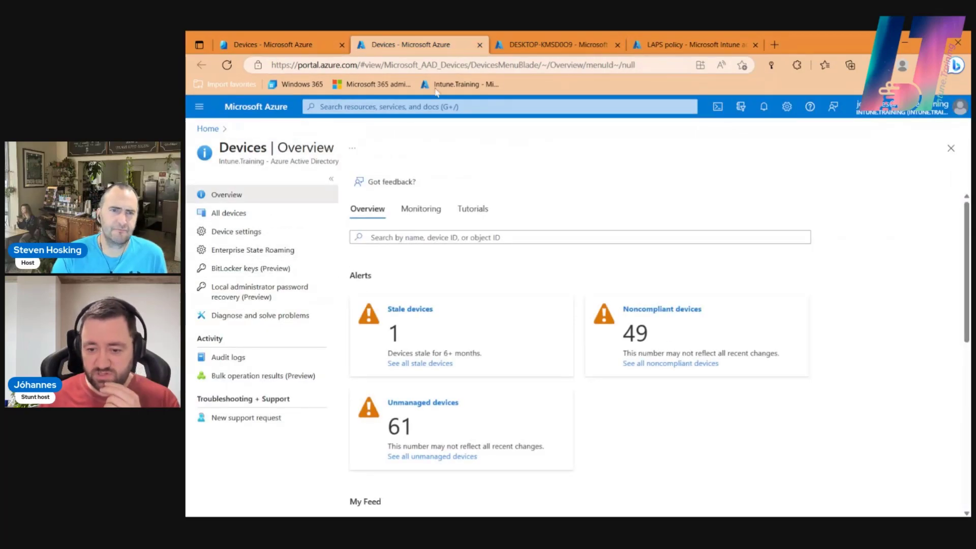
left_click(253, 216)
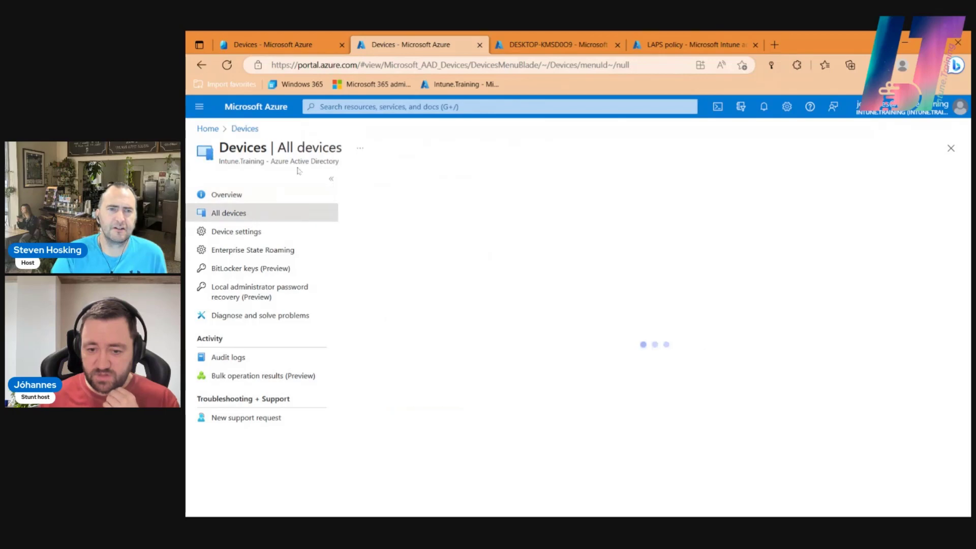
left_click(480, 45)
Step: Return to DESKTOP-KMSD0O9's Local admin password page in Intune and refresh it
left_click(432, 45)
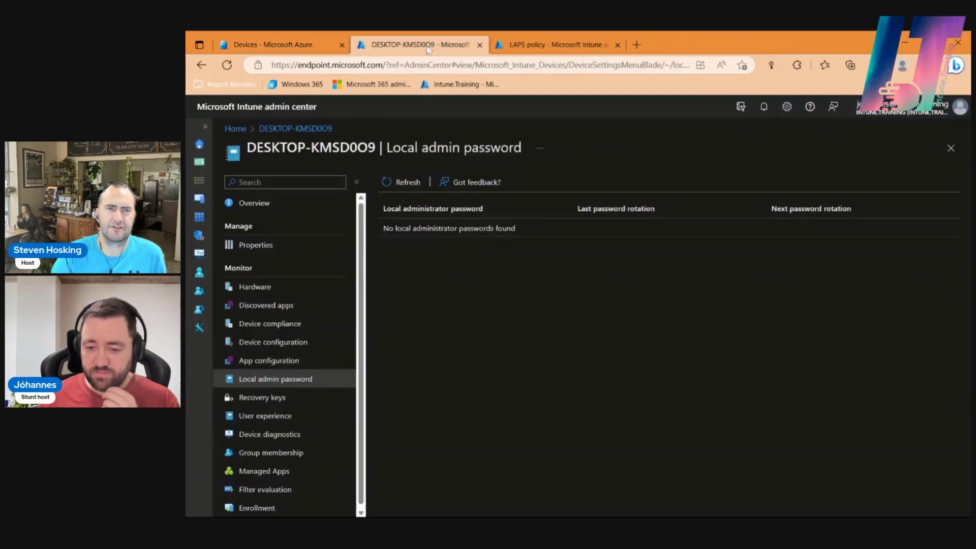
left_click(403, 182)
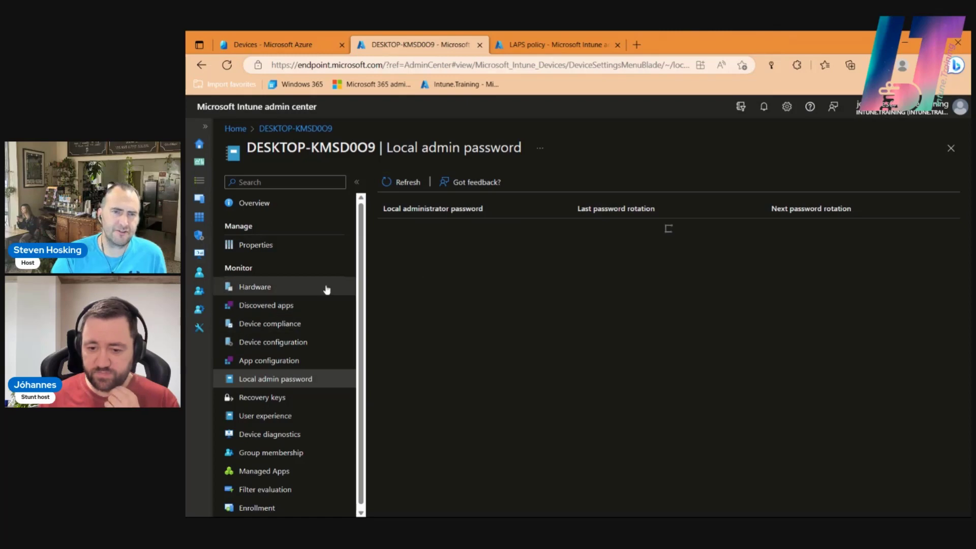
Step: Review DESKTOP-KMSD0O9's device configuration states and the LAPS policy's device and user check-in status in Intune
left_click(285, 344)
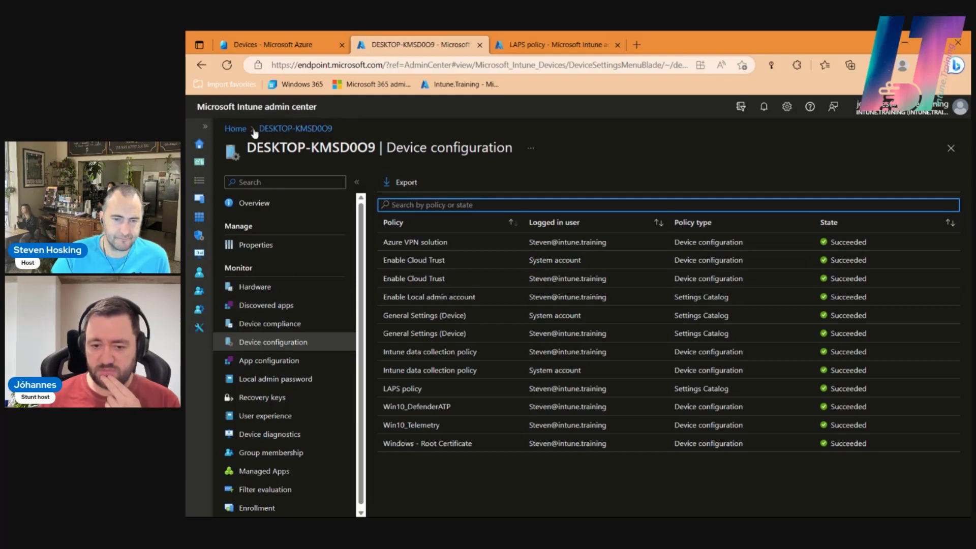
left_click(205, 126)
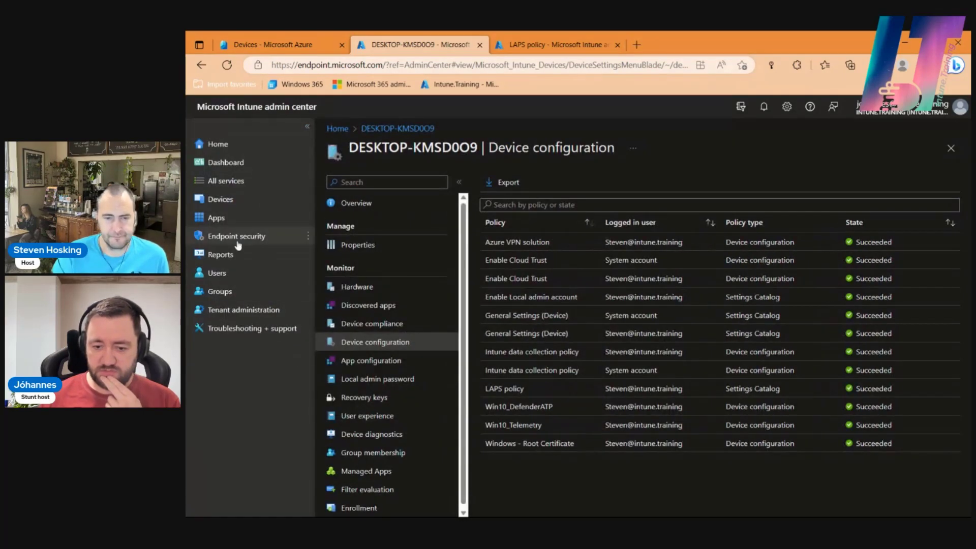
left_click(253, 199)
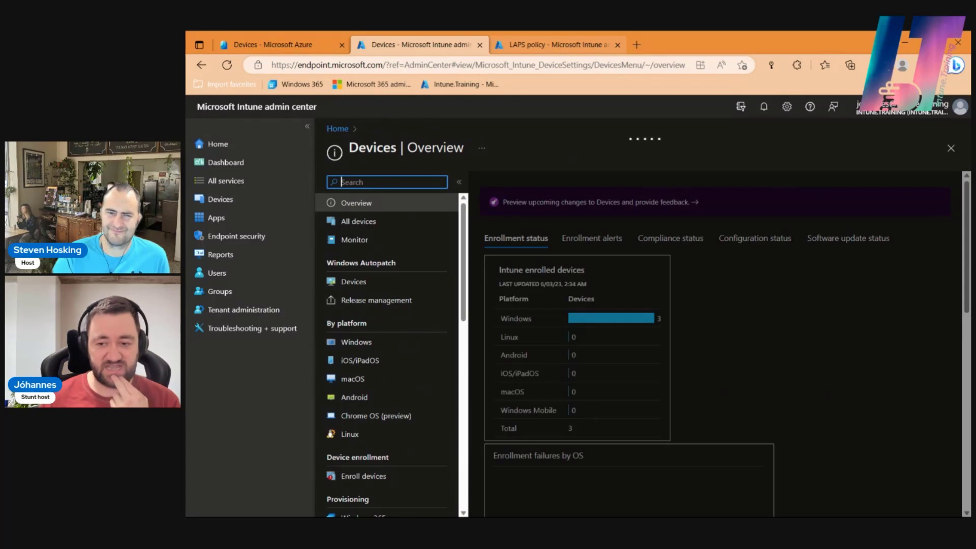
left_click(570, 47)
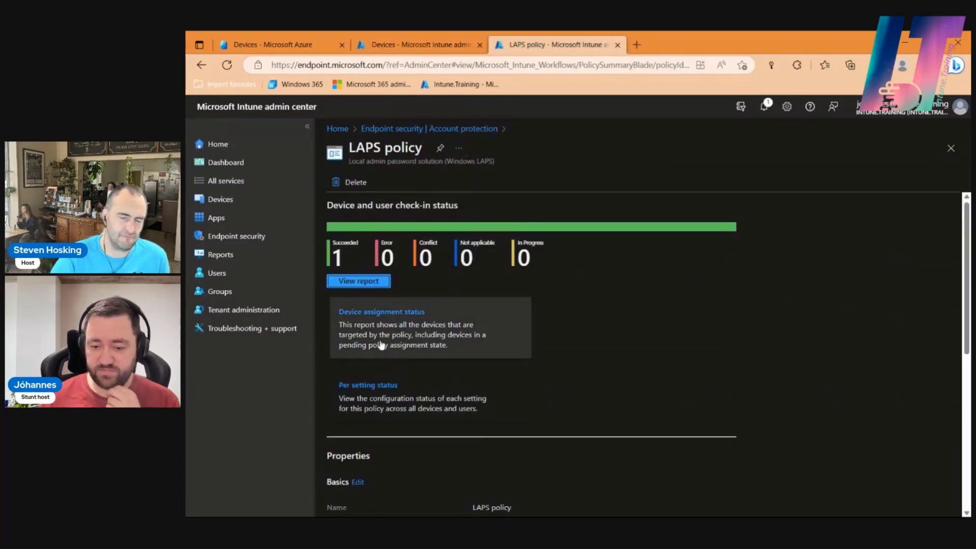
Step: Replace the LAPS policy page with the Devices overview, and refresh Azure's Local administrator password recovery page
left_click(230, 199)
left_click(404, 48)
left_click(227, 48)
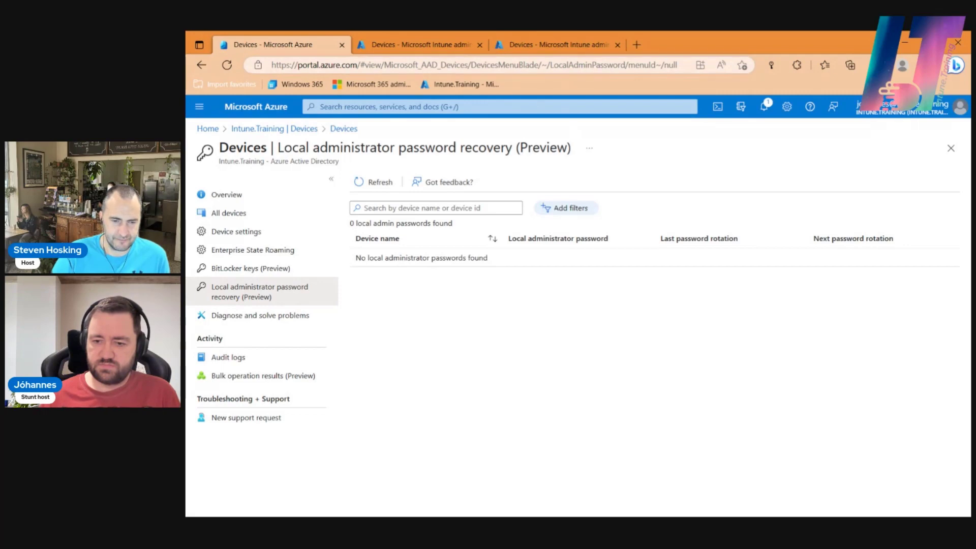
left_click(374, 182)
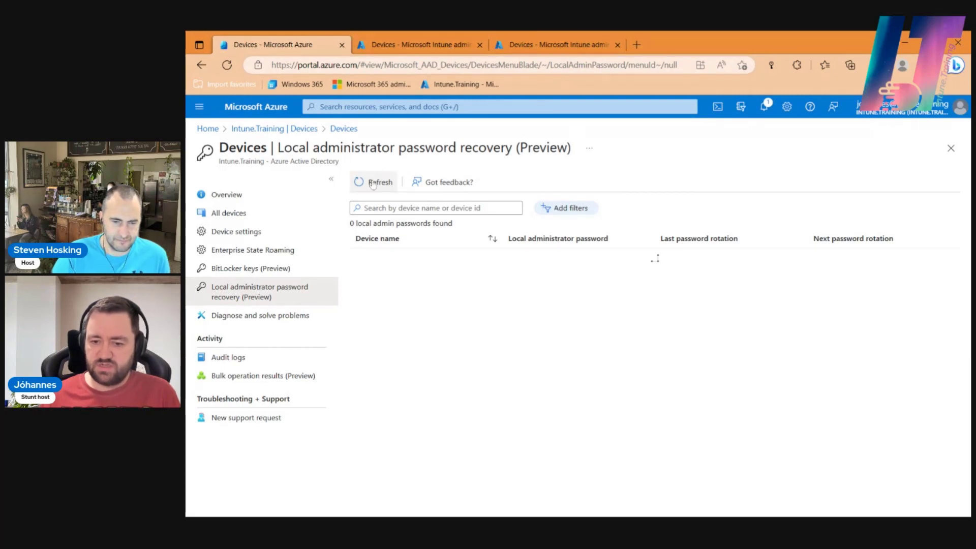
Step: Open the list of Windows configuration profiles in the Intune admin center
left_click(431, 45)
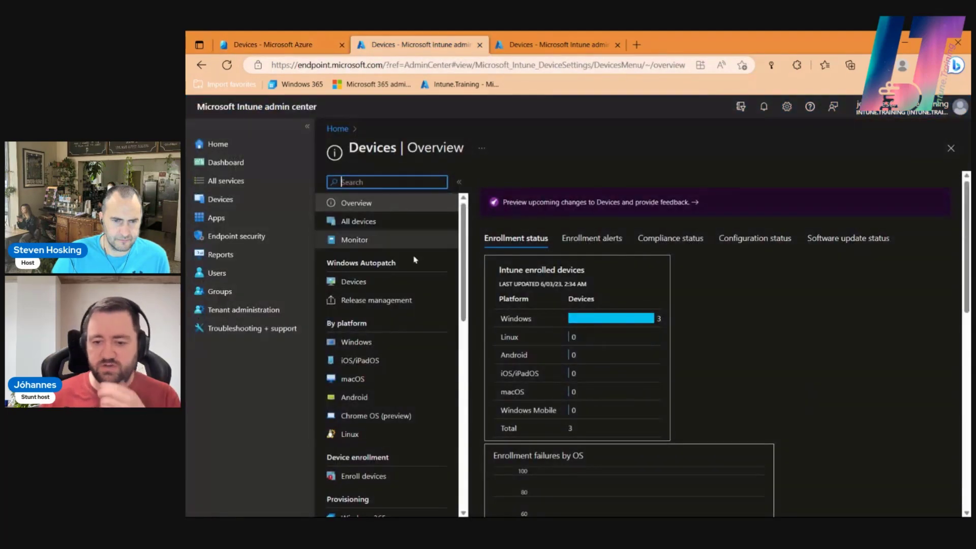
left_click(378, 343)
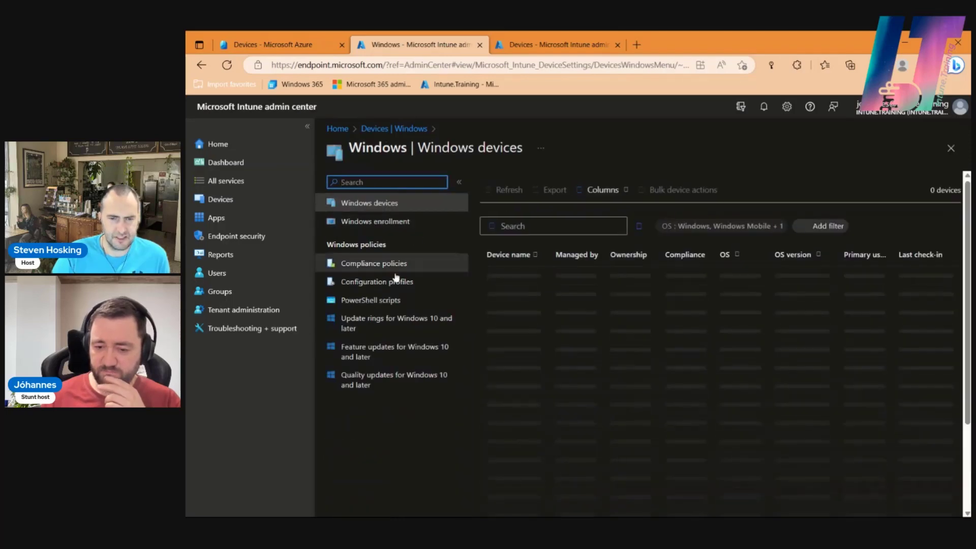
left_click(406, 282)
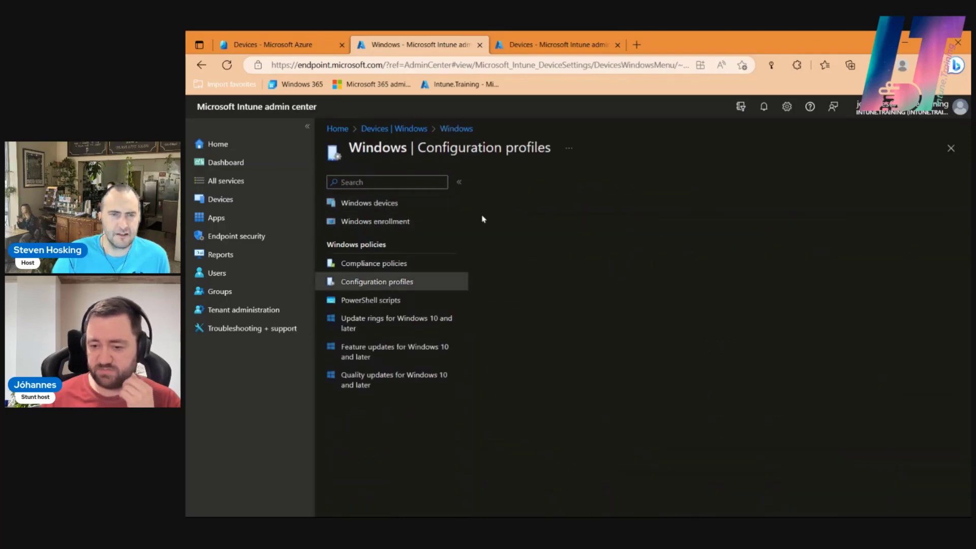
left_click(507, 216)
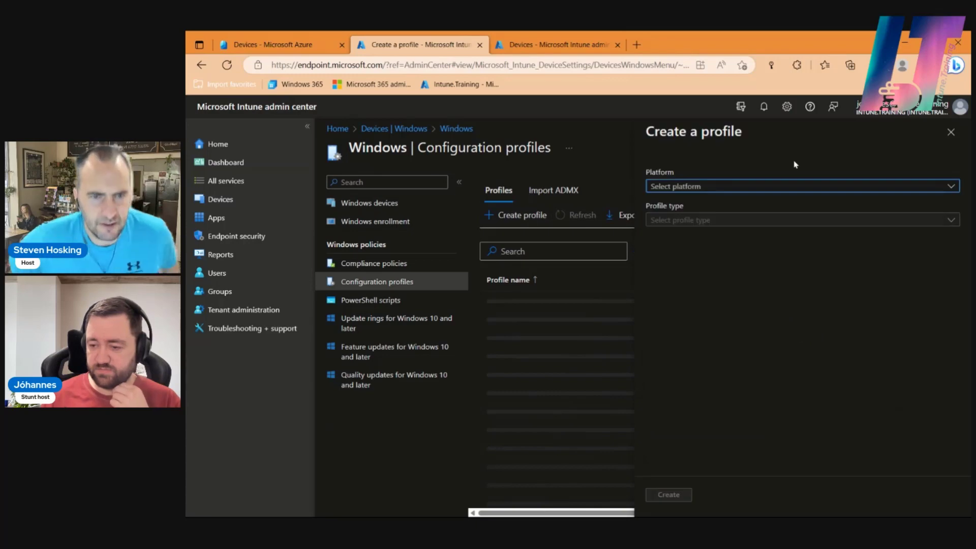
left_click(708, 188)
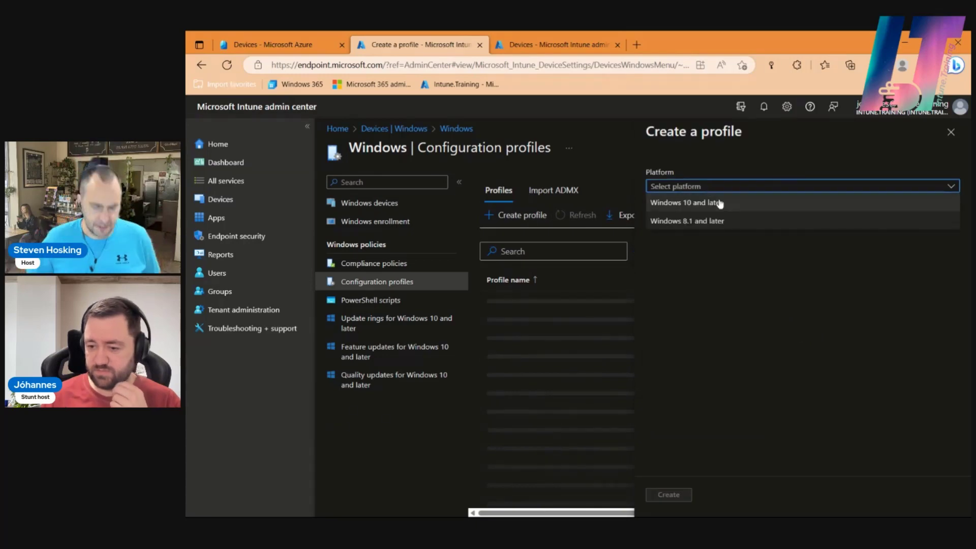
left_click(730, 164)
left_click(951, 133)
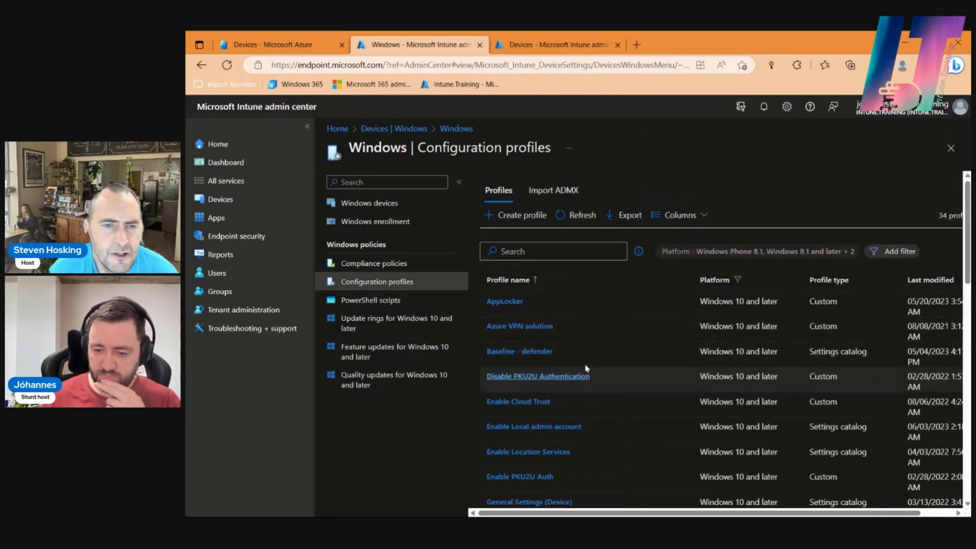
Step: Open the Enable Local admin account profile's configuration settings for editing and bring up the settings picker
left_click(564, 428)
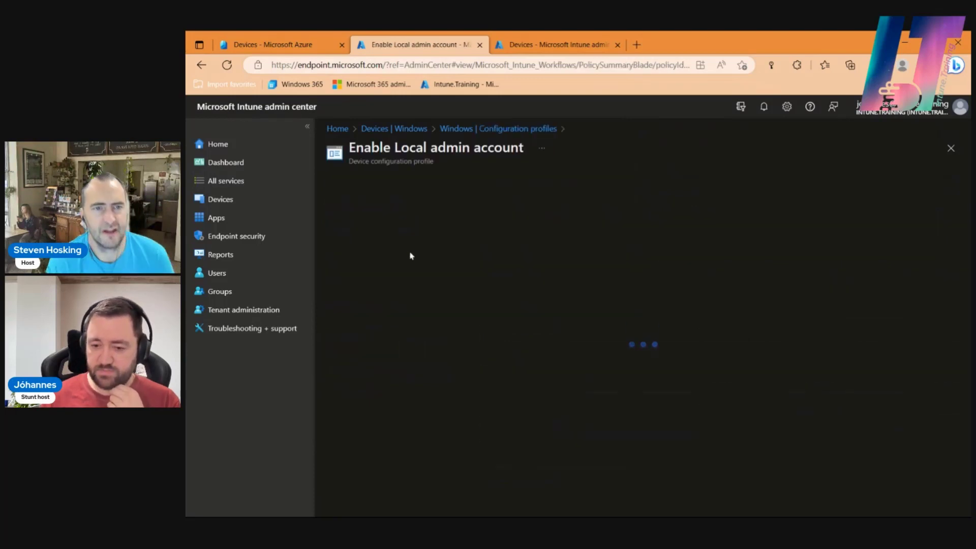
scroll(488, 366, "down", 8)
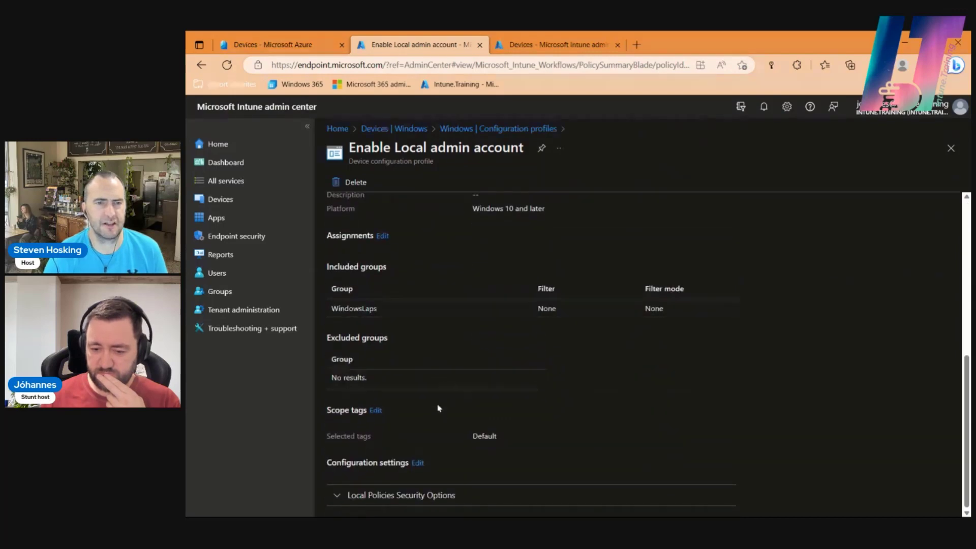
left_click(415, 463)
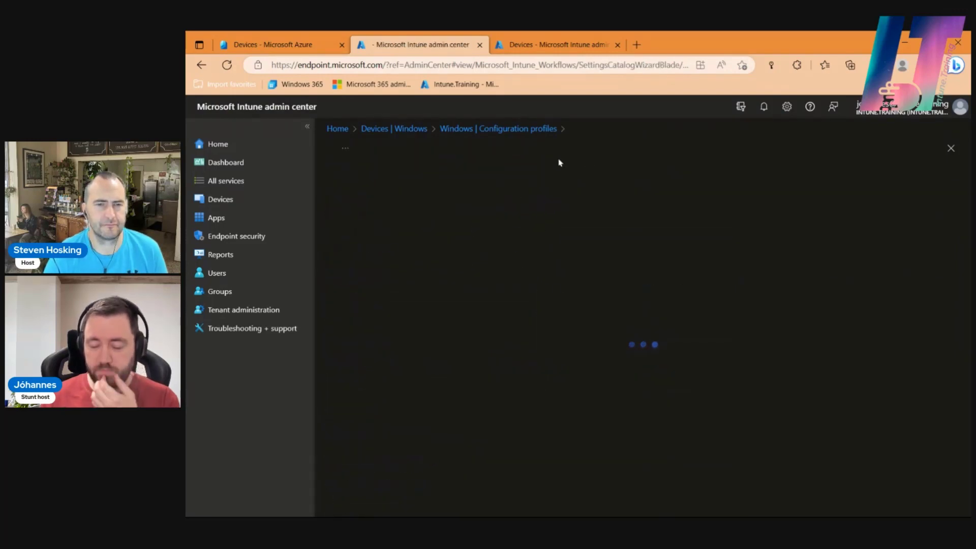
left_click(307, 126)
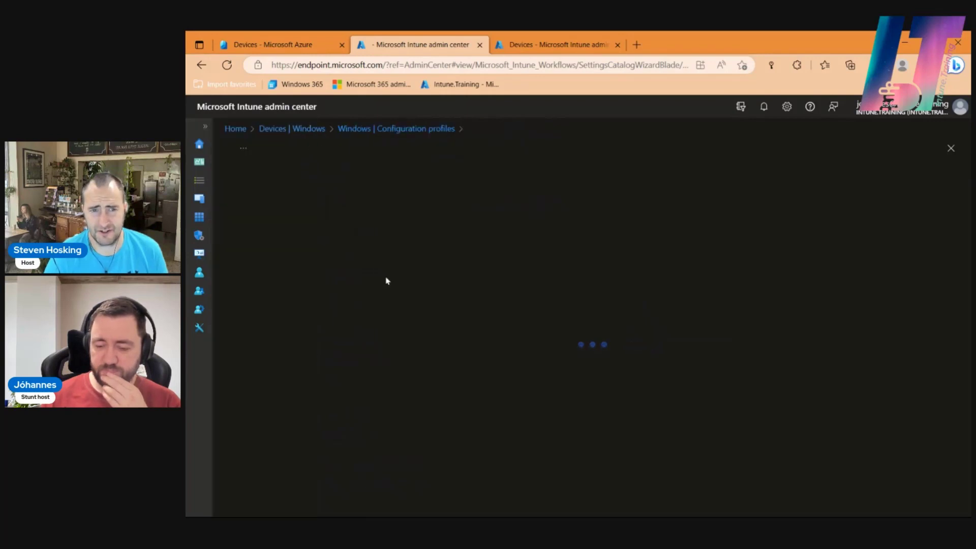
left_click(257, 222)
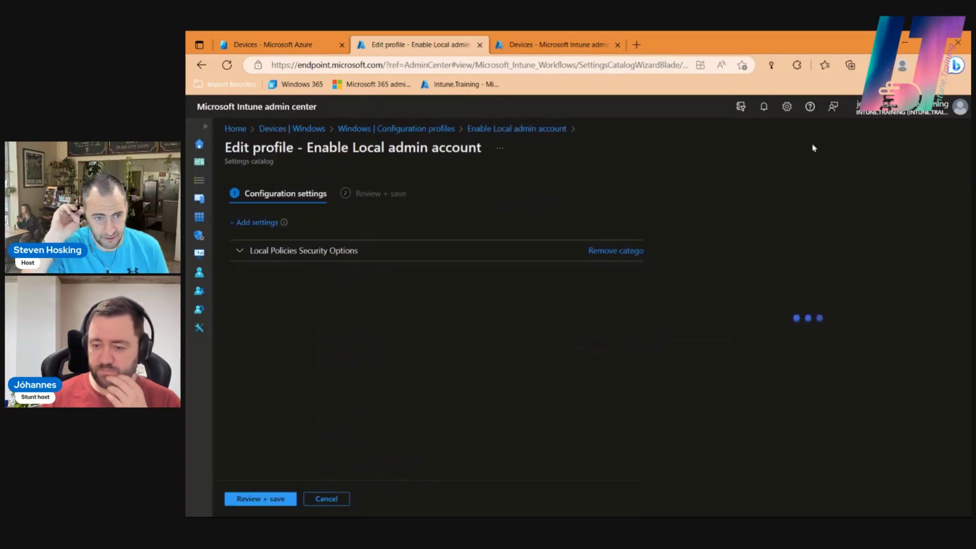
Step: Filter the settings picker by "password" and check the matching settings in the Accounts and Authentication categories
type("password")
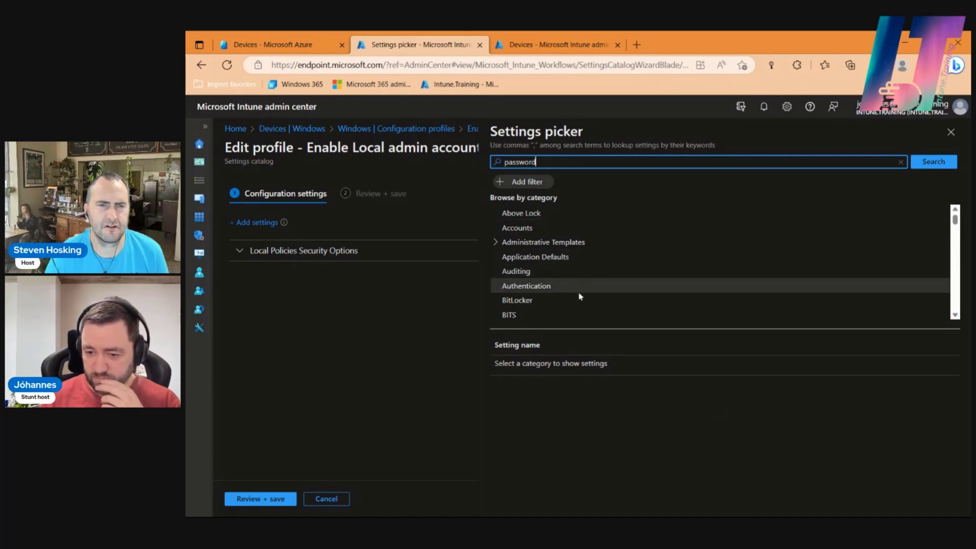
left_click(579, 228)
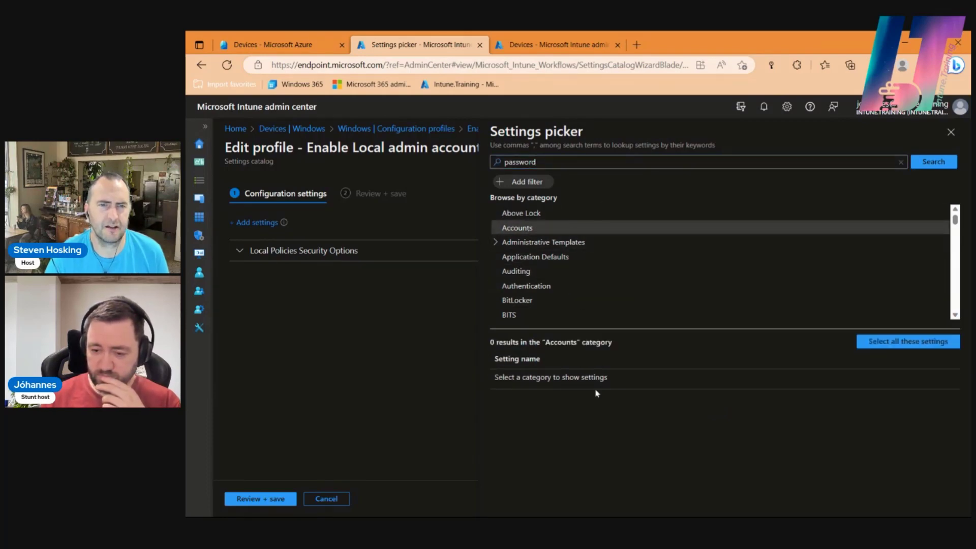
left_click(557, 163)
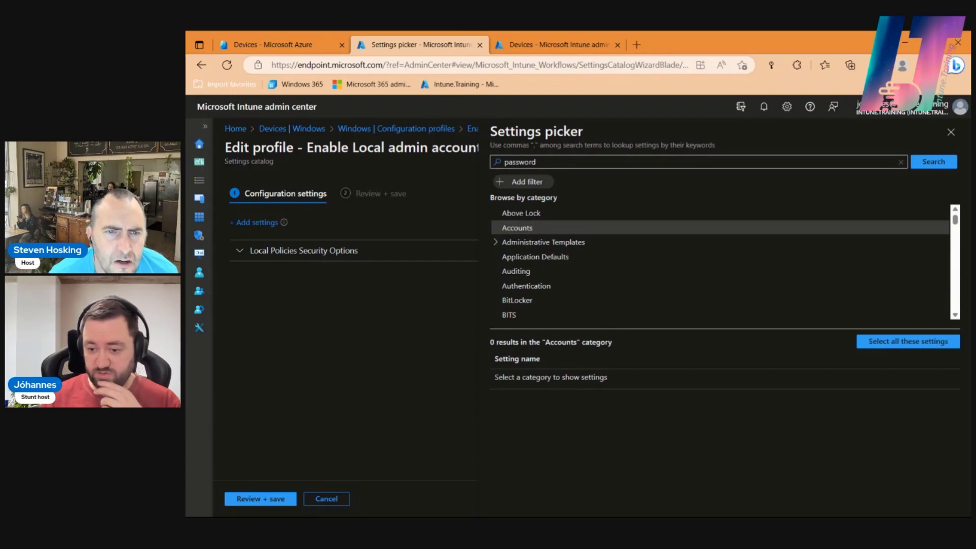
left_click(556, 162)
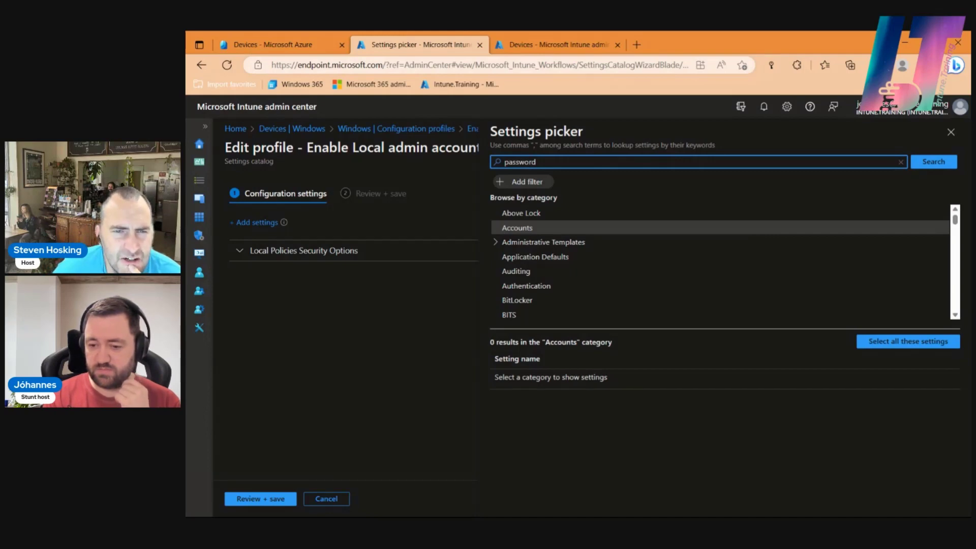
left_click(541, 288)
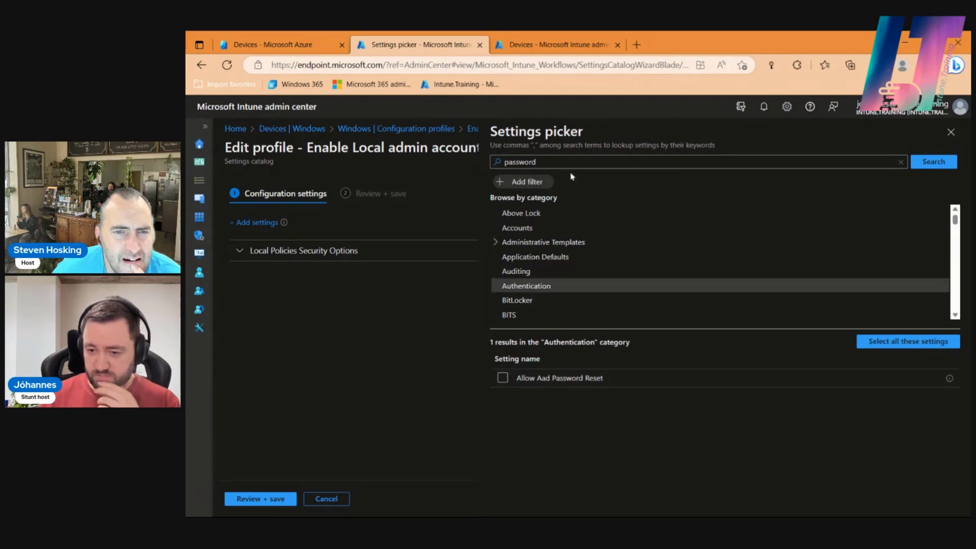
Step: Clear the settings search and examine all settings in the Authentication and Accounts categories
double_click(559, 161)
key("BackSpace")
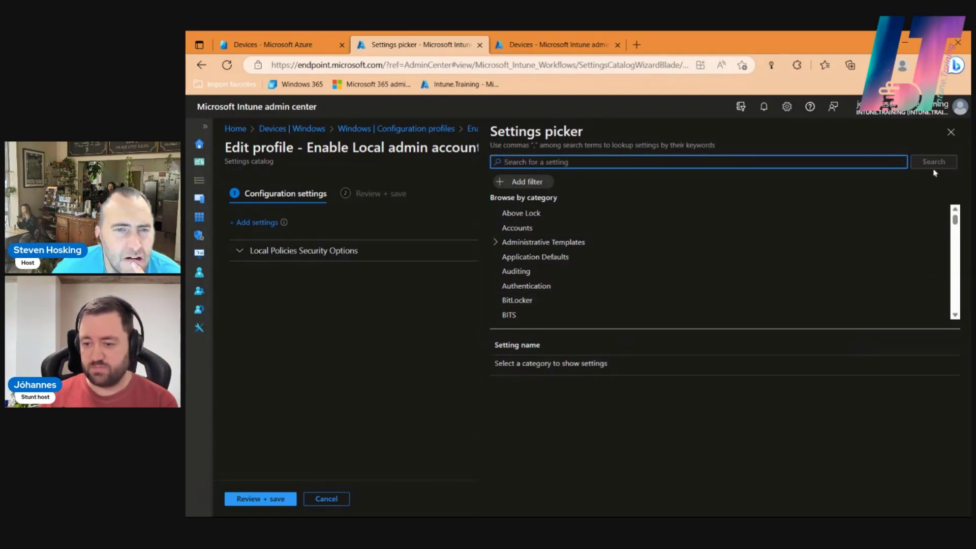
left_click(534, 291)
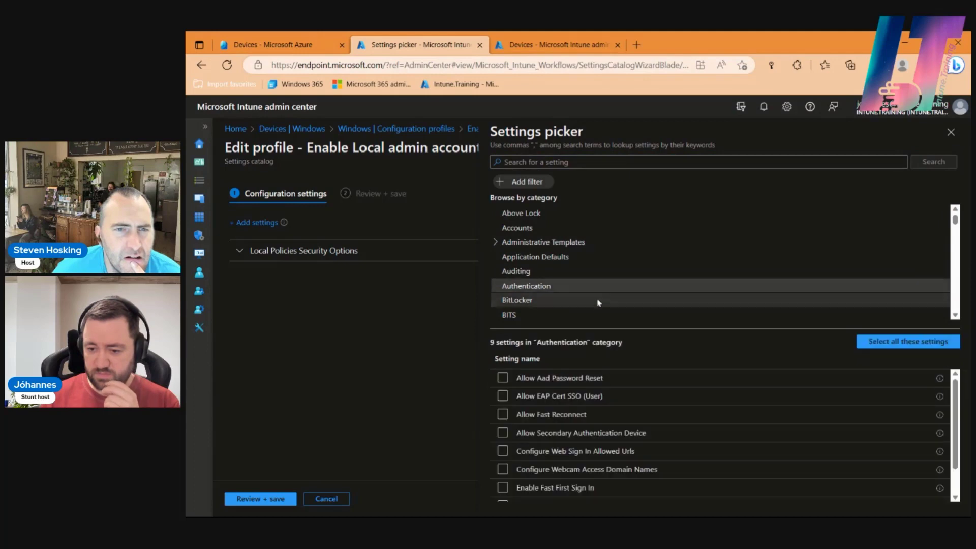
scroll(699, 405, "down", 1)
scroll(699, 405, "down", 1)
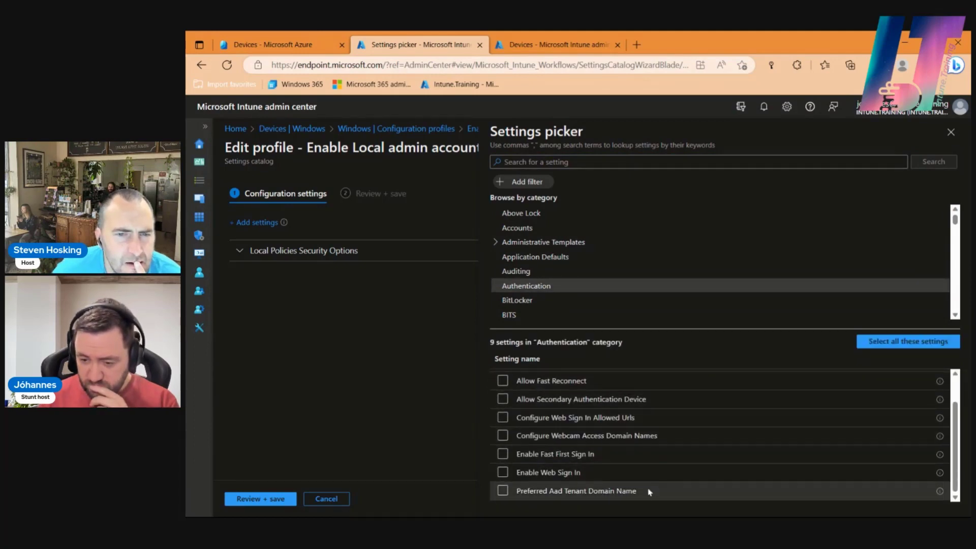
scroll(658, 459, "up", 2)
left_click(553, 230)
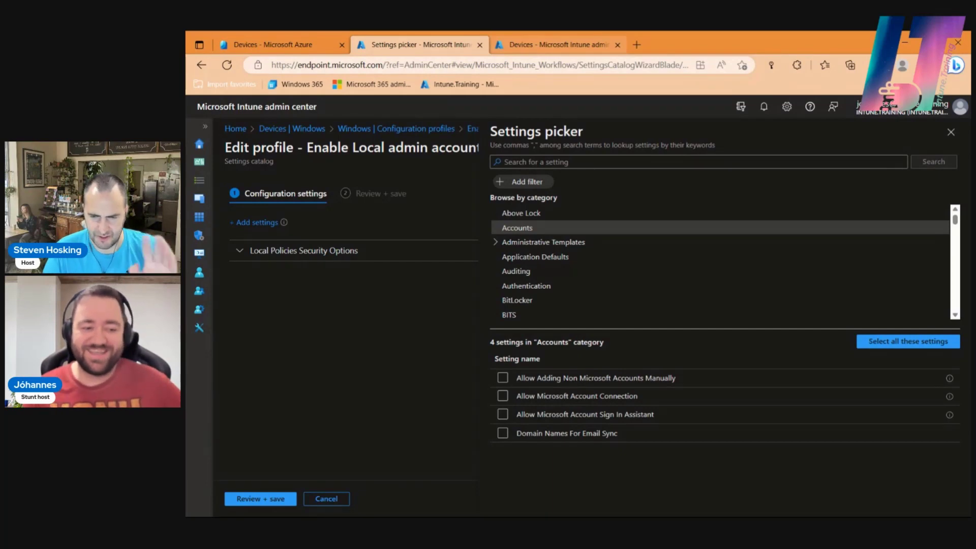
Step: Check Azure's Local administrator password recovery page again and return to the settings picker
left_click(540, 46)
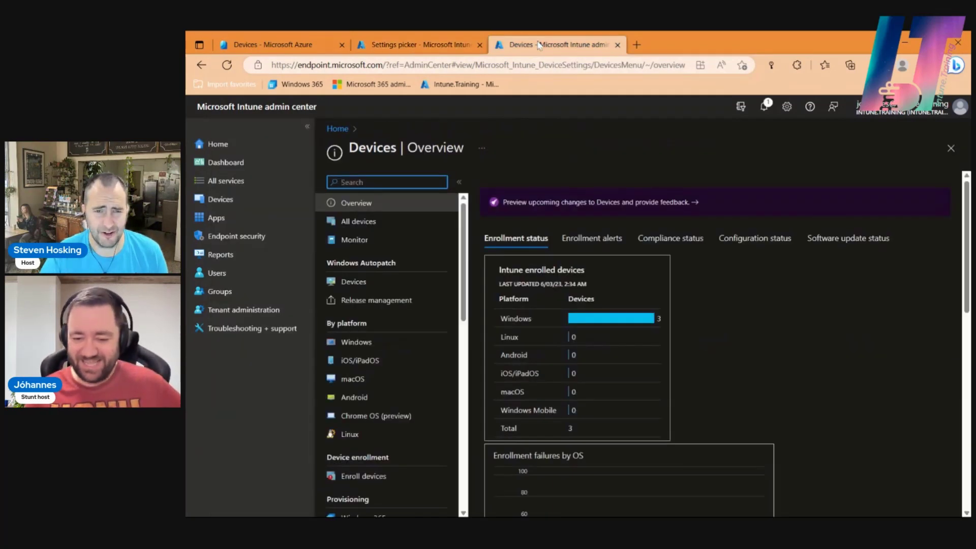
left_click(295, 45)
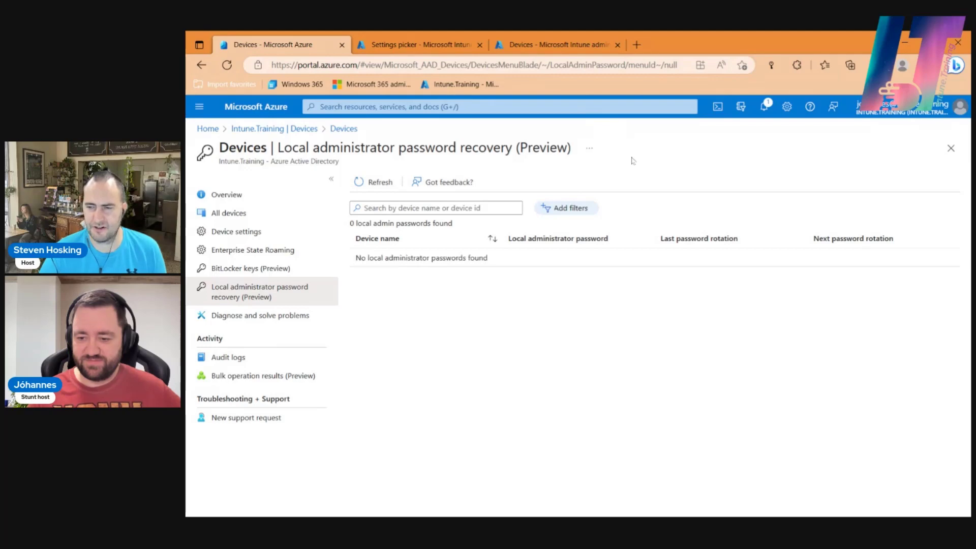
left_click(468, 47)
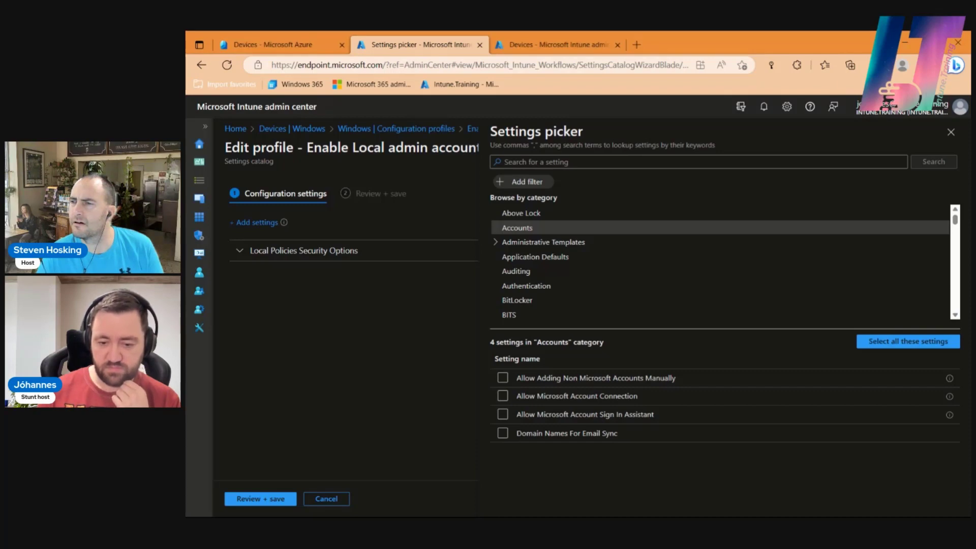
Step: Check DESKTOP-KMSD0O9's Local admin password page from Intune's Windows devices list, and view Azure's Local administrator password recovery page
left_click(552, 45)
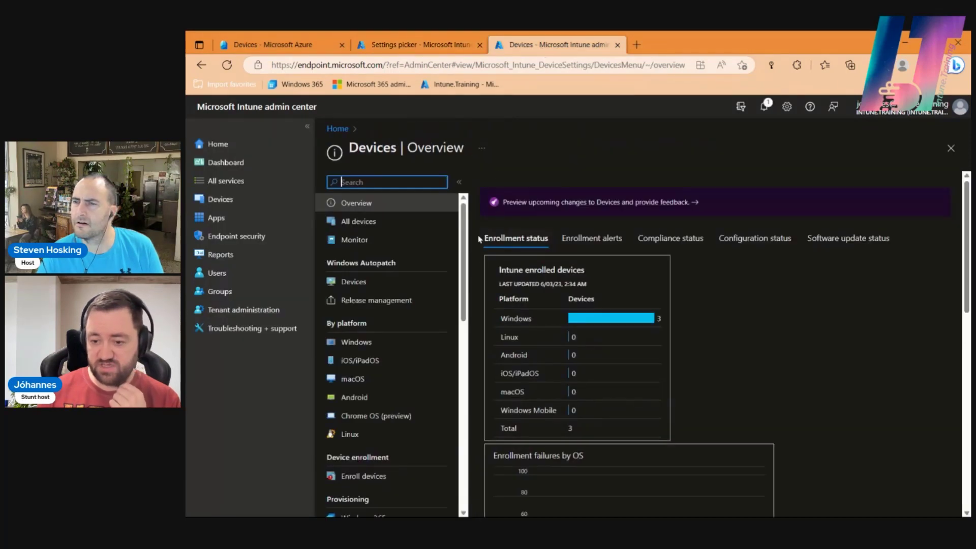
left_click(377, 342)
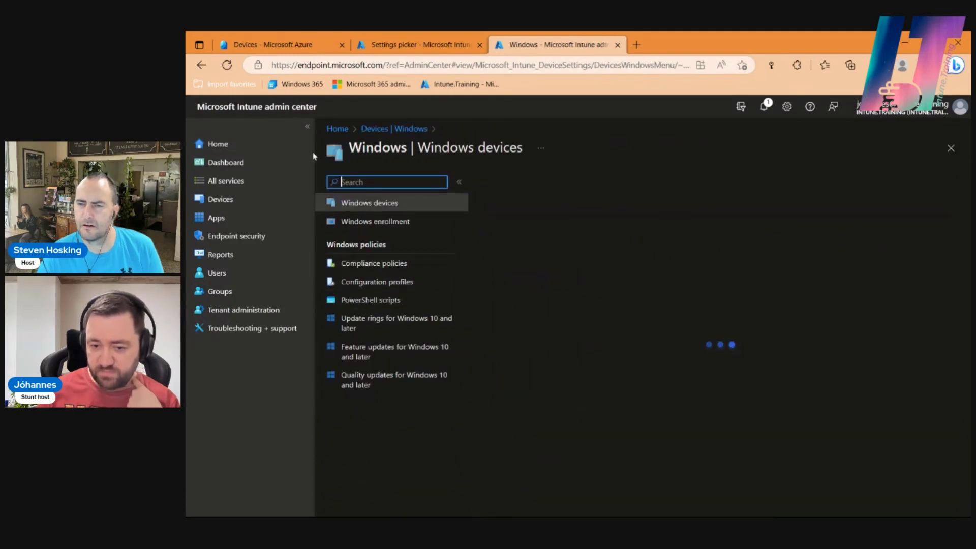
left_click(307, 127)
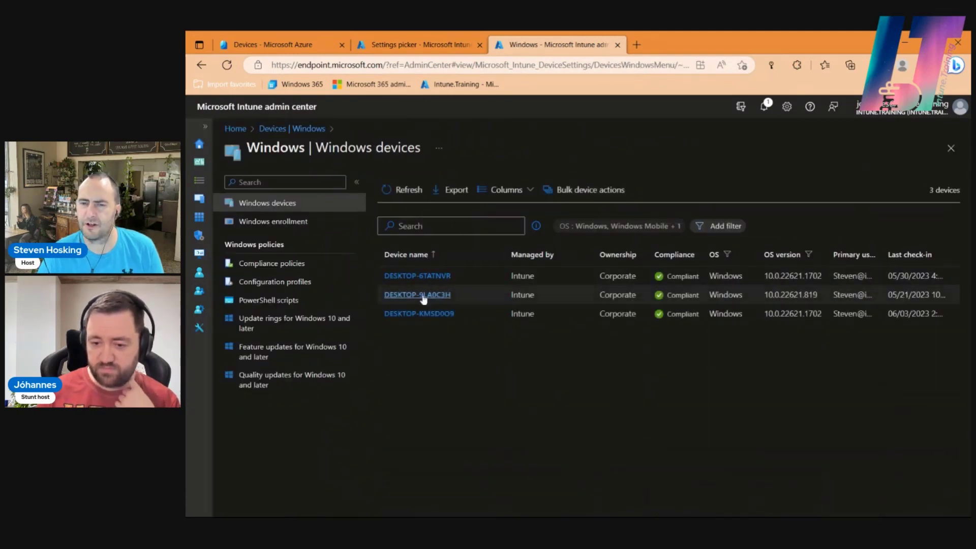
left_click(430, 320)
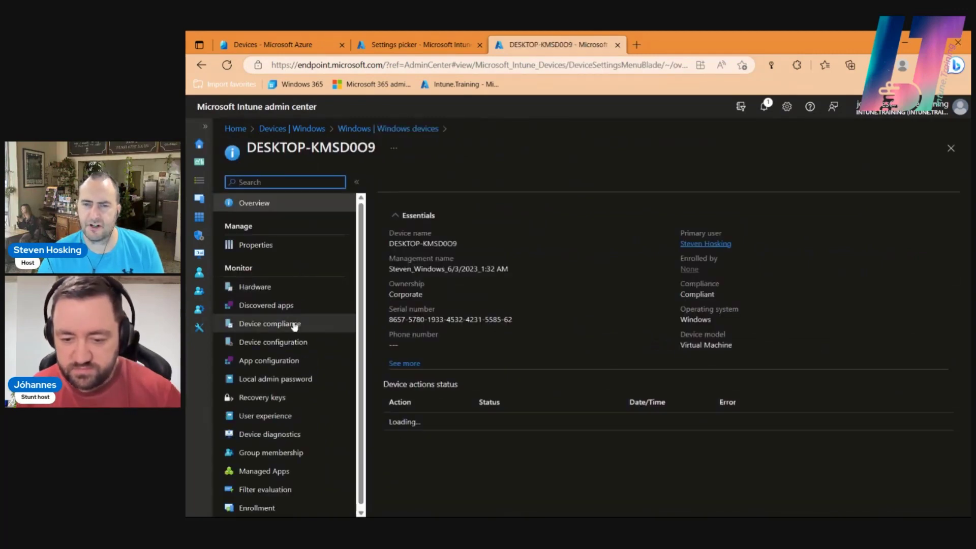
left_click(305, 377)
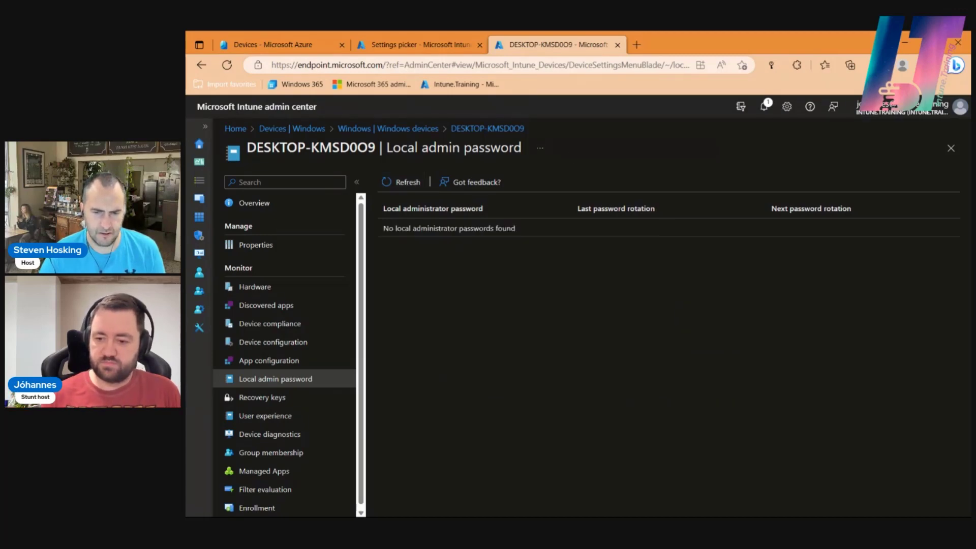
left_click(274, 44)
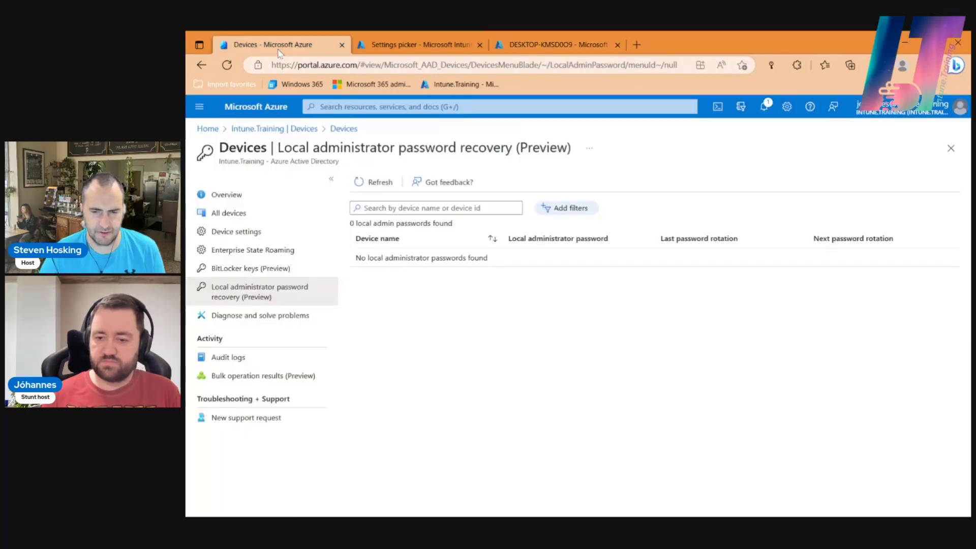
Step: Refresh Azure's Local administrator password recovery page and DESKTOP-KMSD0O9's Local admin password page in Intune, reloading the latter with the Network developer tools open
left_click(371, 185)
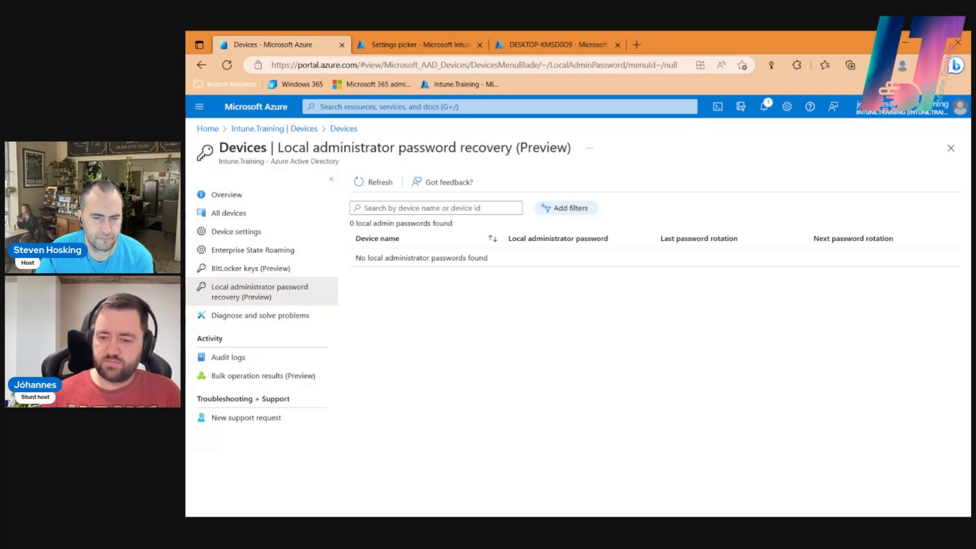
left_click(584, 49)
left_click(404, 182)
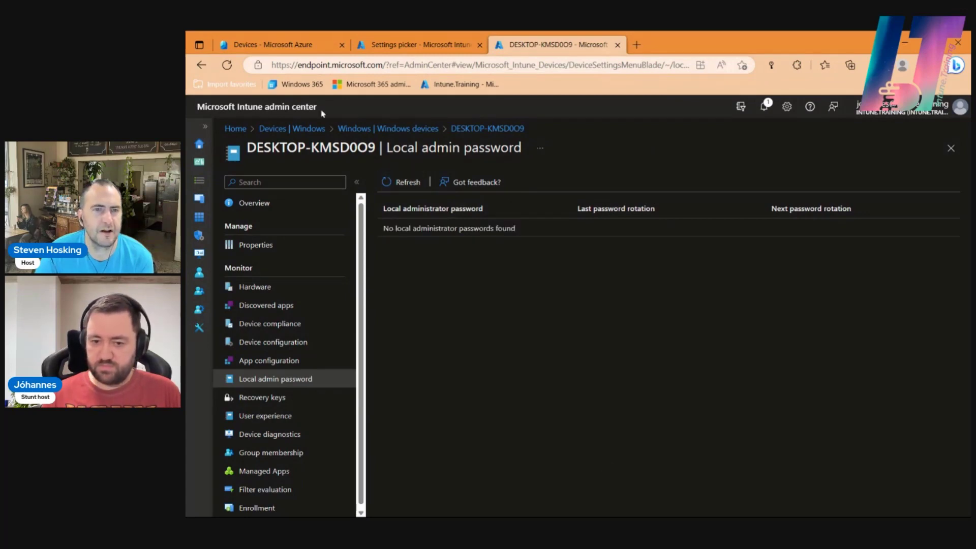
key("F12")
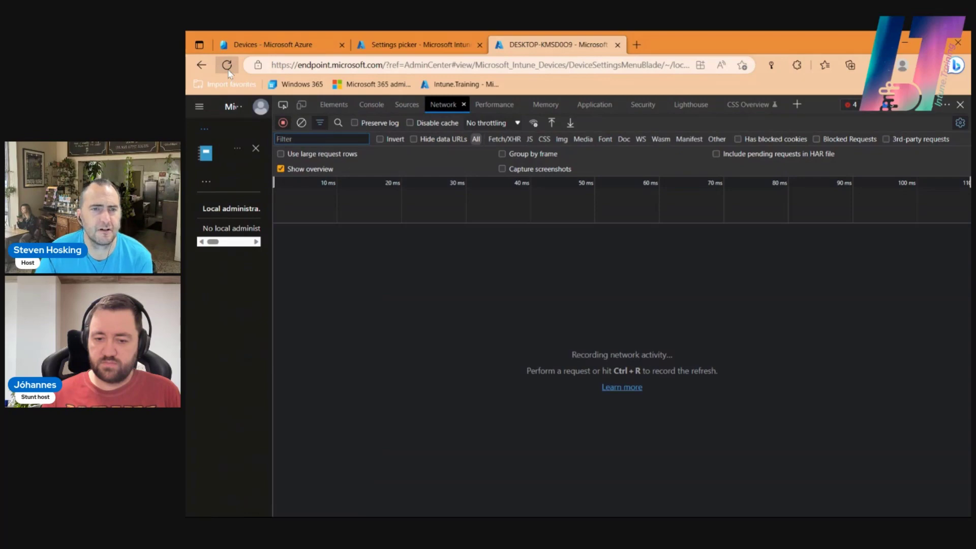
left_click(227, 69)
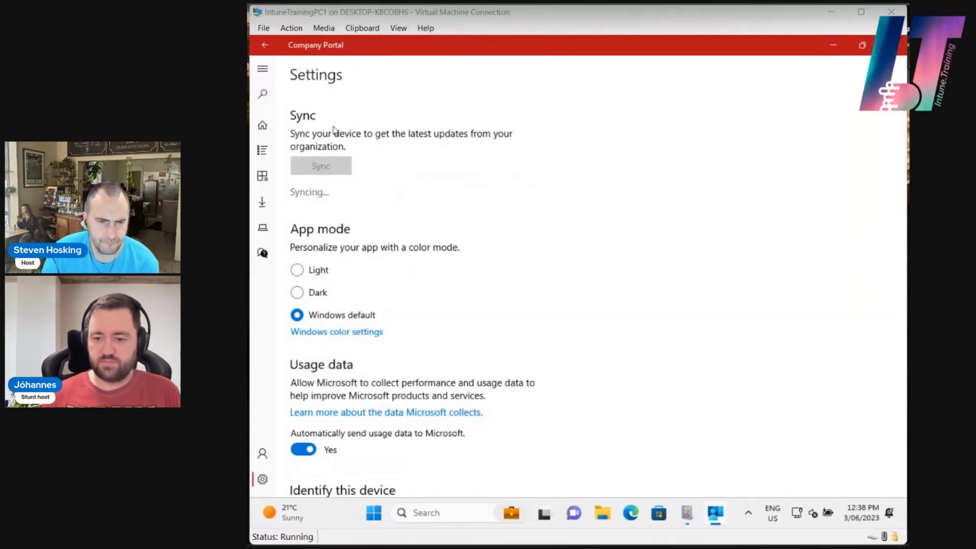
Step: Switch to Event Viewer on the test virtual machine and open the LAPS Operational log
left_click(687, 514)
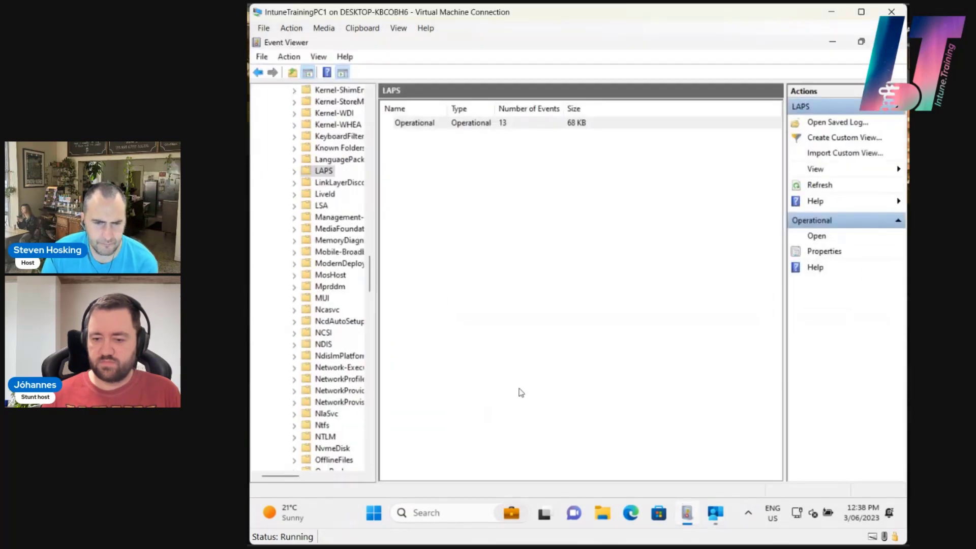
left_click(295, 171)
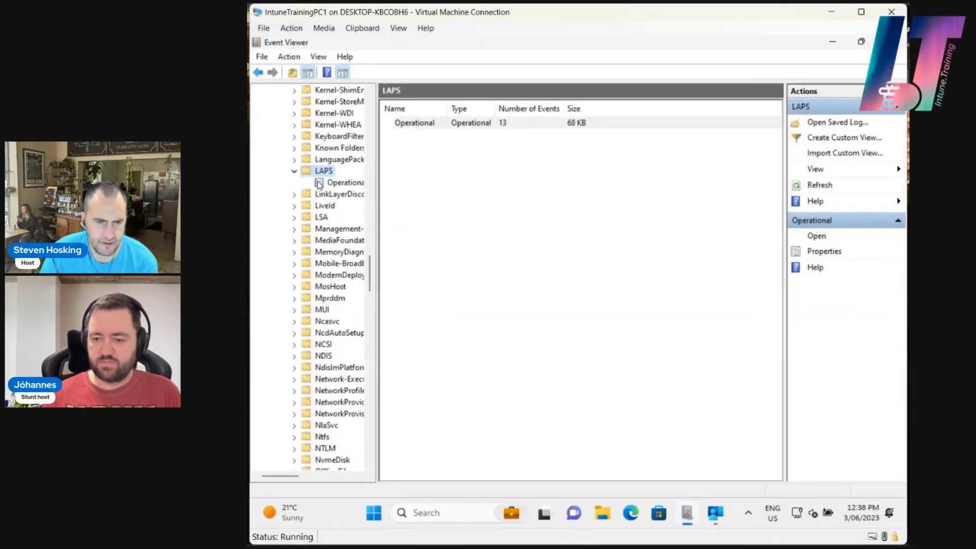
left_click(321, 184)
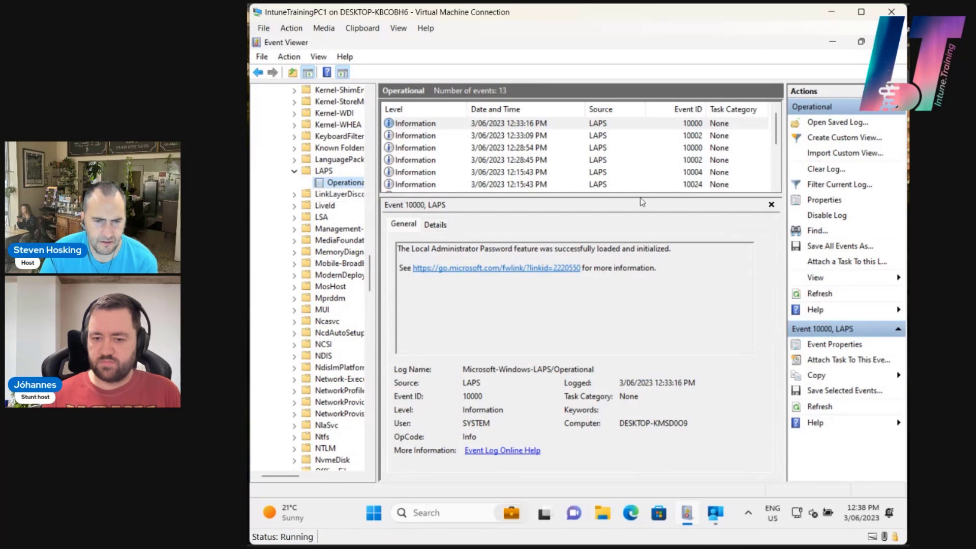
Step: Examine the recent LAPS Operational events, including event IDs 10024, 10004, 10002 and 10000, and return to Company Portal
left_click(506, 131)
left_click(532, 147)
left_click(529, 172)
left_click(524, 185)
scroll(526, 183, "down", 1)
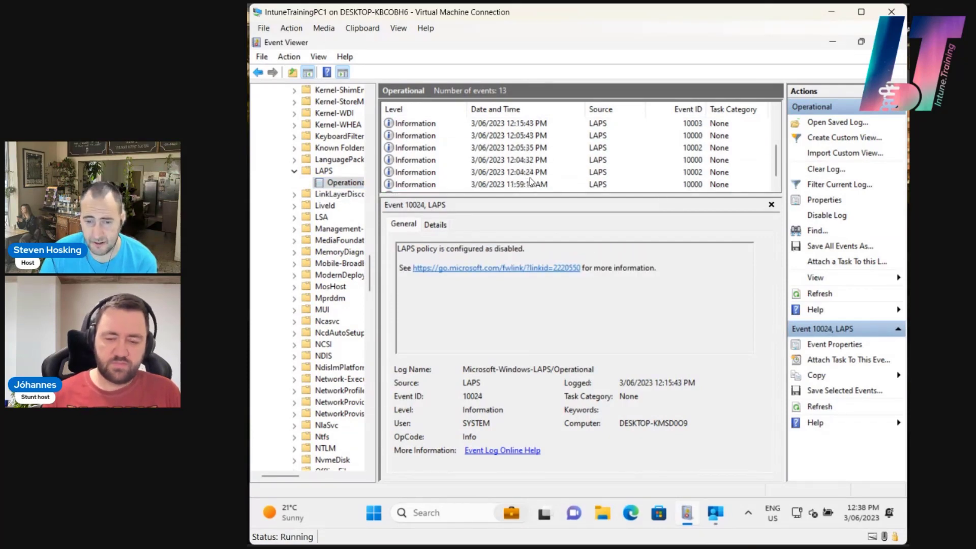
left_click_drag(529, 250, 395, 249)
left_click(537, 135)
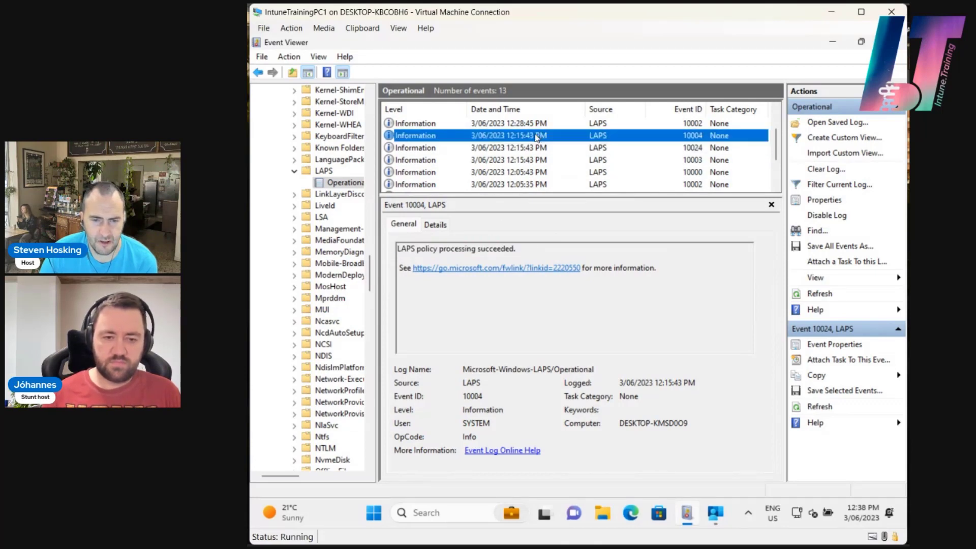
scroll(536, 137, "up", 1)
left_click(540, 161)
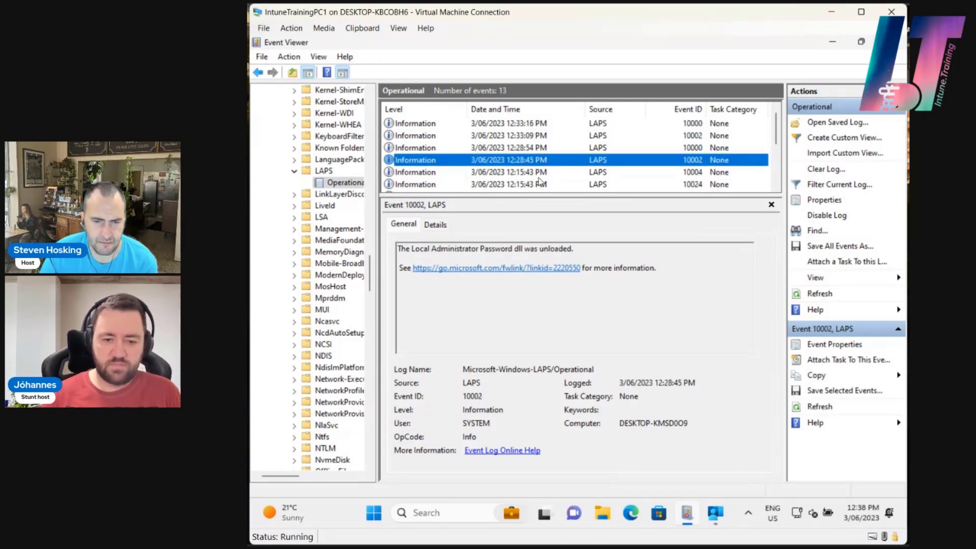
left_click(545, 148)
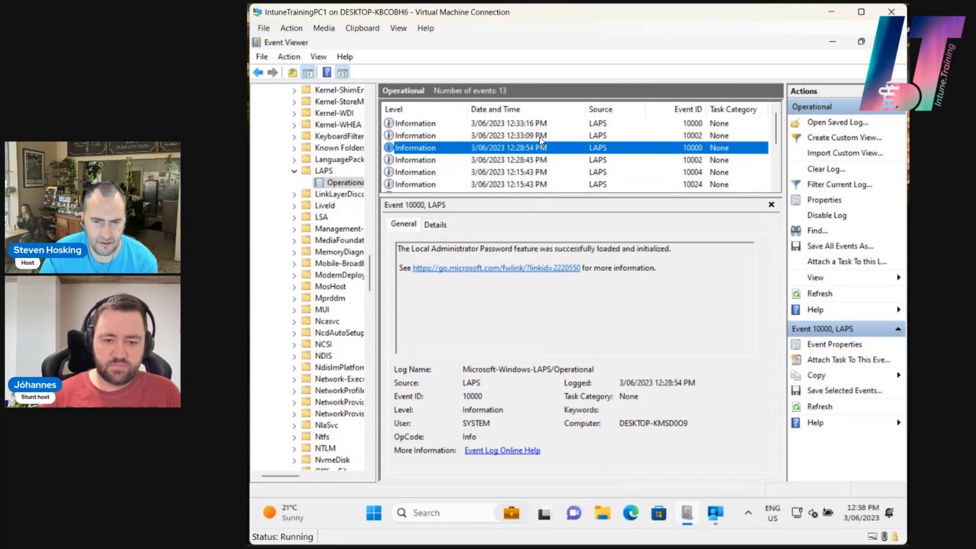
left_click(541, 136)
left_click(541, 124)
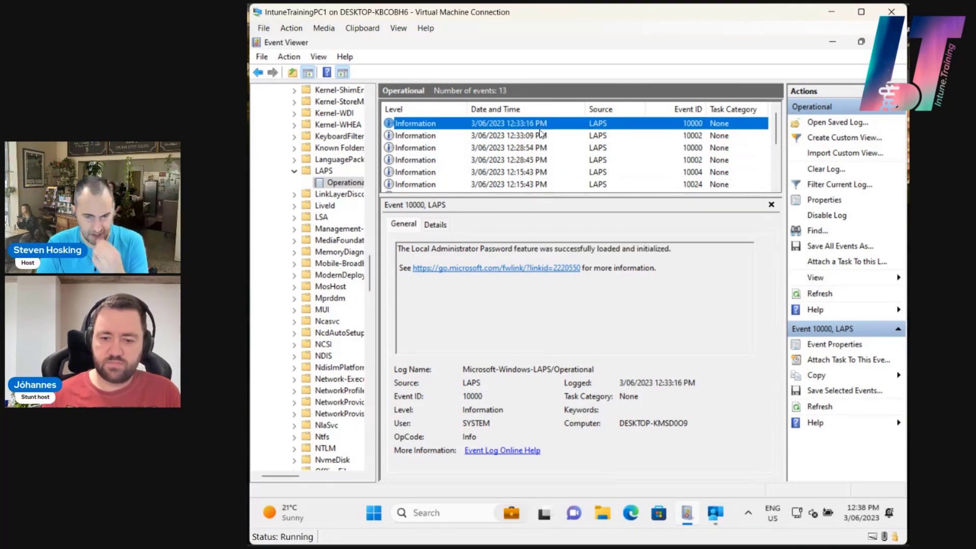
left_click(715, 512)
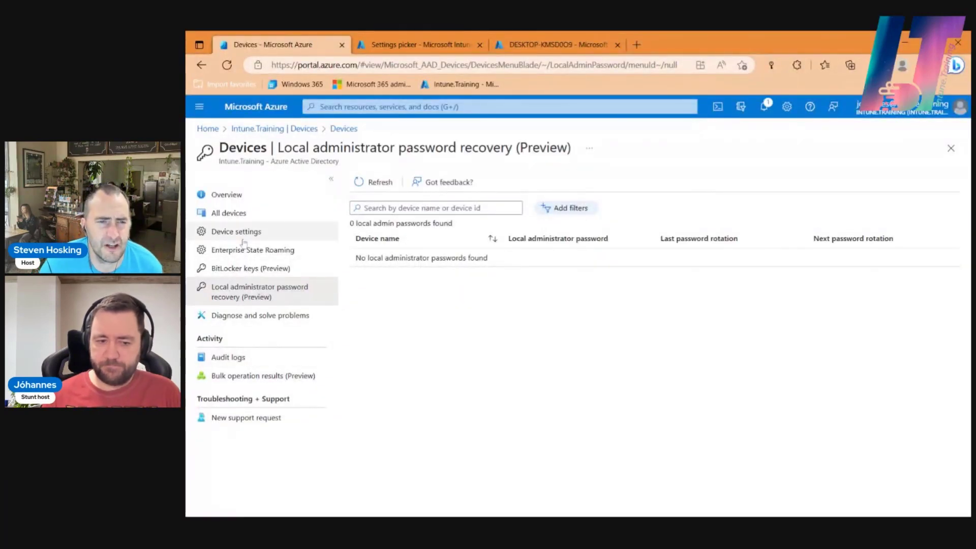
Step: Leave the settings picker, then check the Enable Local admin account profile's device check-in report and Azure's Device settings
left_click(283, 234)
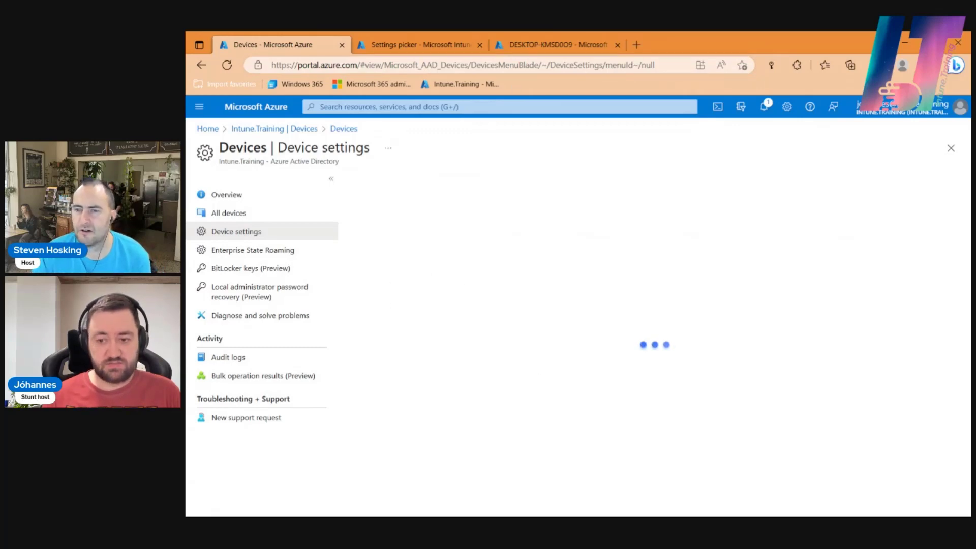
left_click(442, 50)
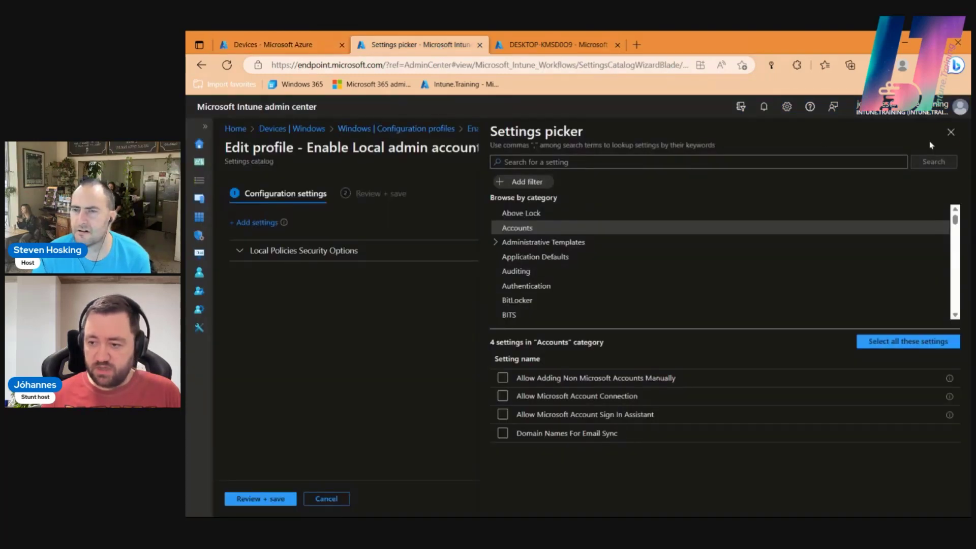
left_click(950, 132)
left_click(524, 129)
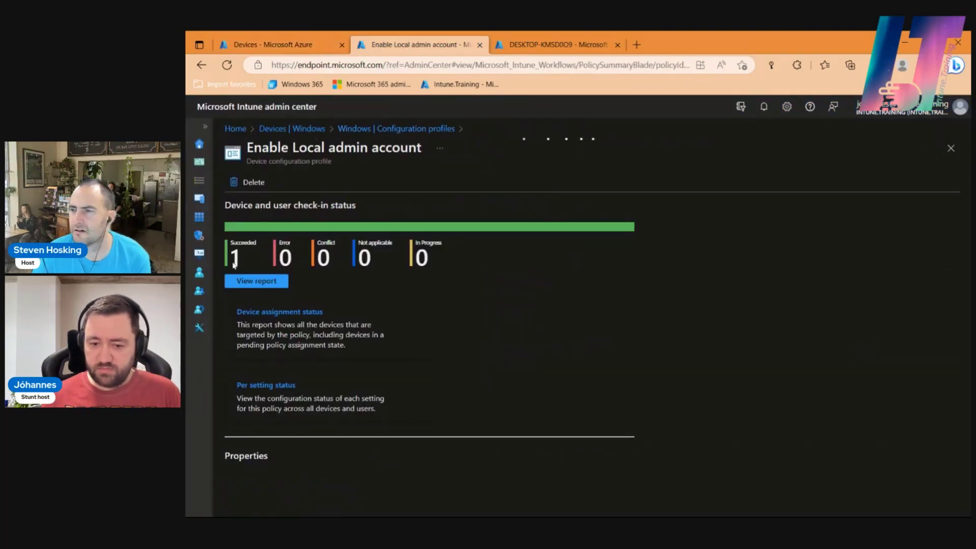
left_click(256, 281)
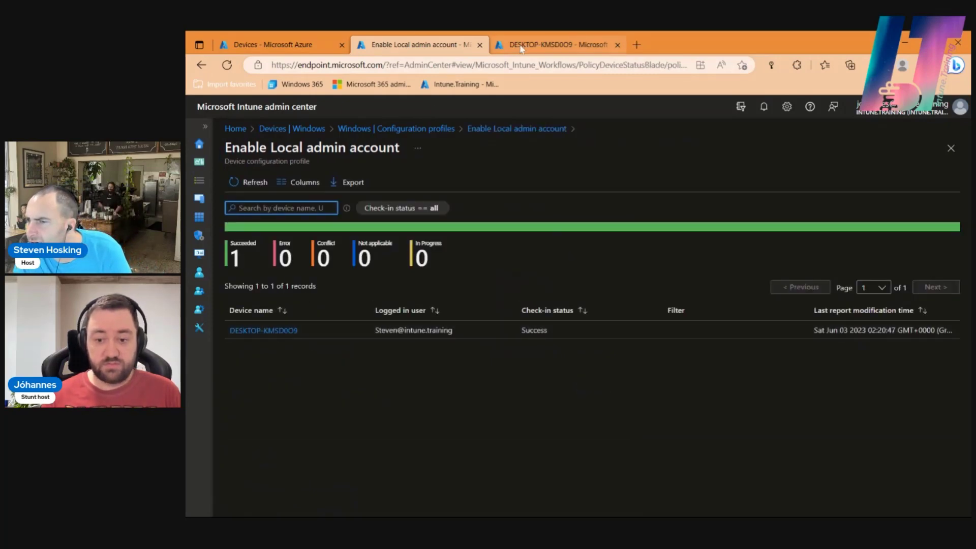
left_click(282, 44)
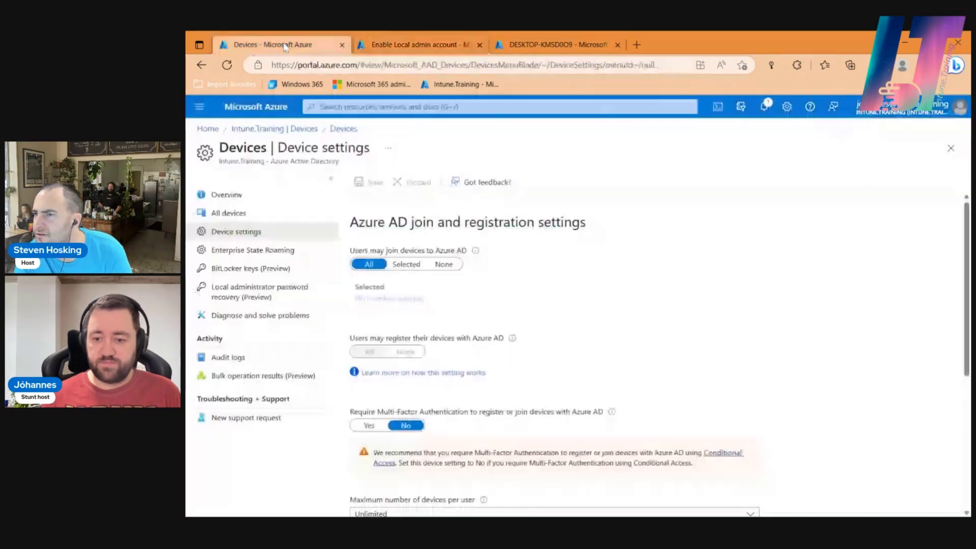
scroll(461, 367, "down", 5)
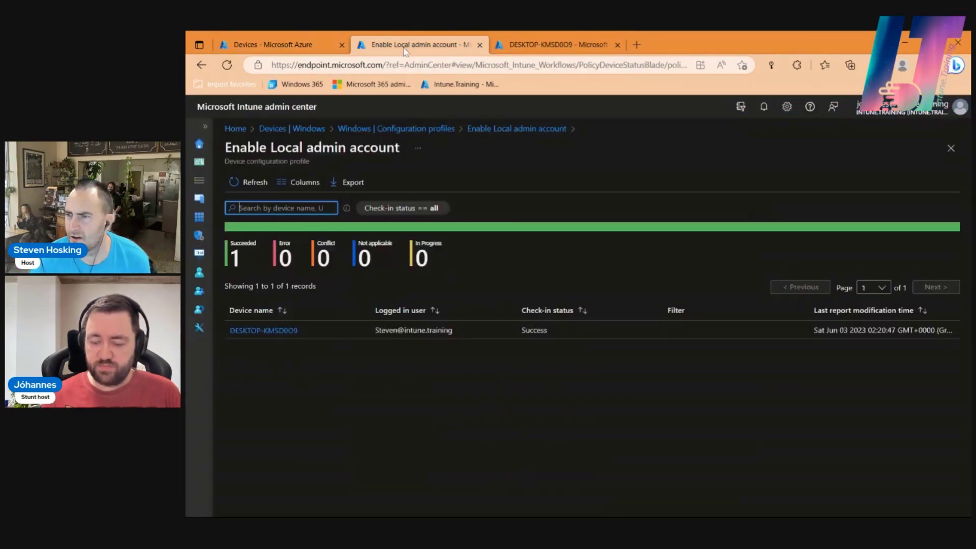
Step: Open the Enable Local admin account profile's configuration settings for editing and bring up the settings picker
left_click(414, 44)
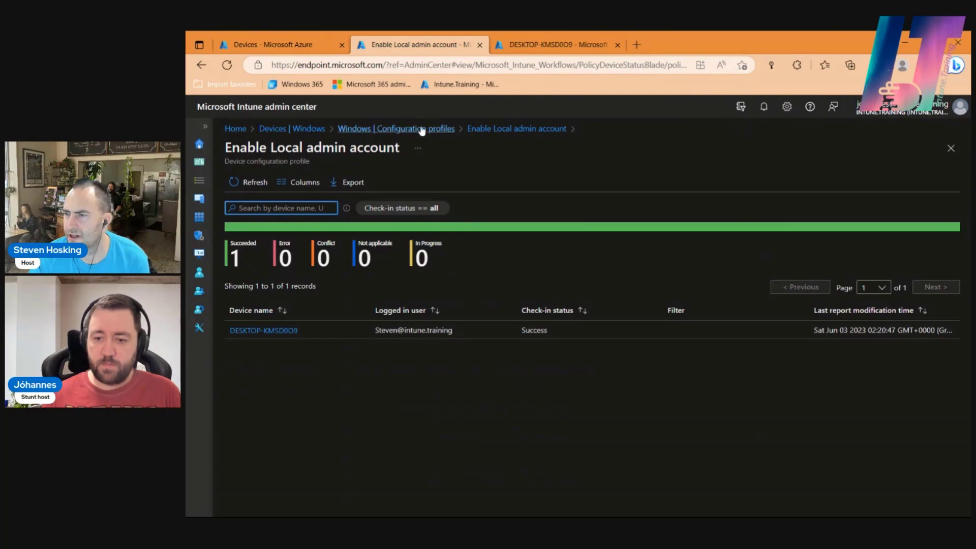
left_click(491, 130)
scroll(349, 387, "down", 6)
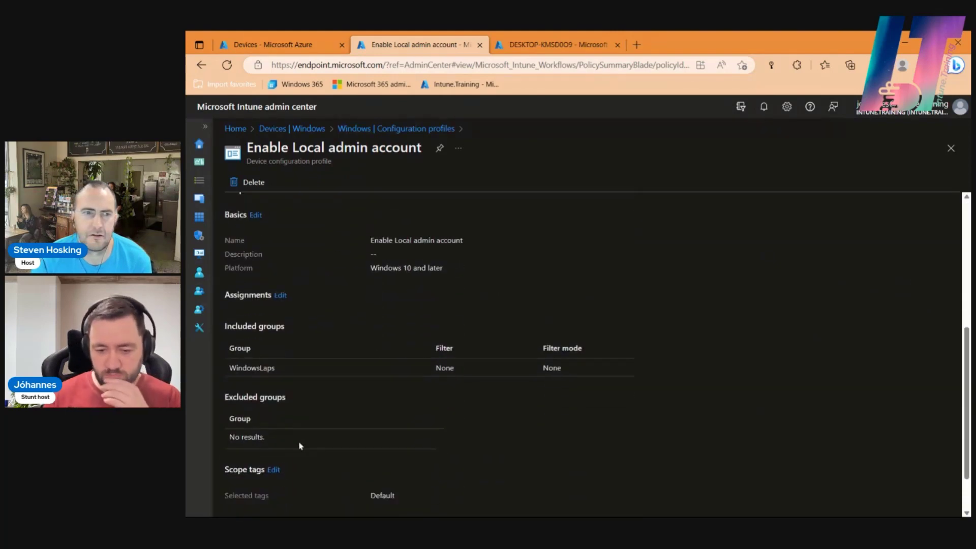
left_click(315, 463)
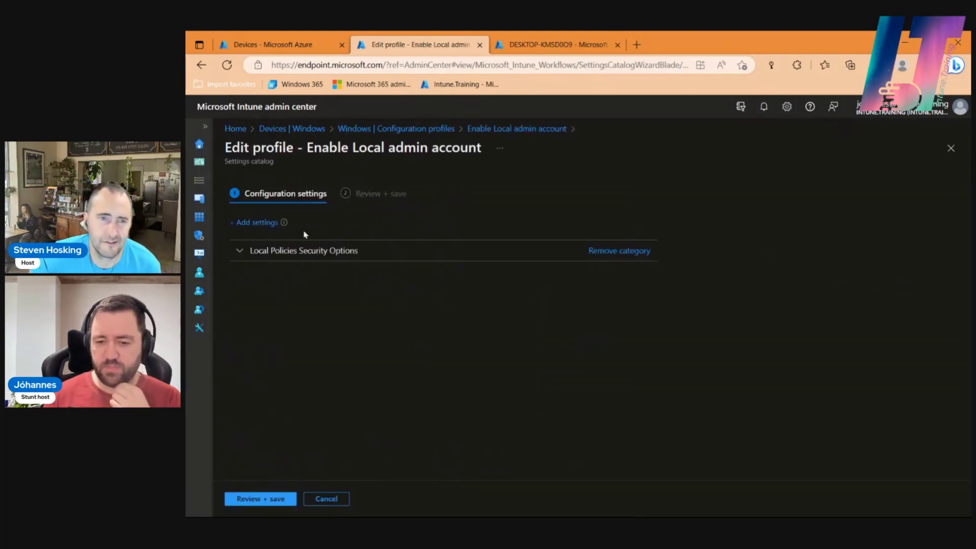
left_click(250, 224)
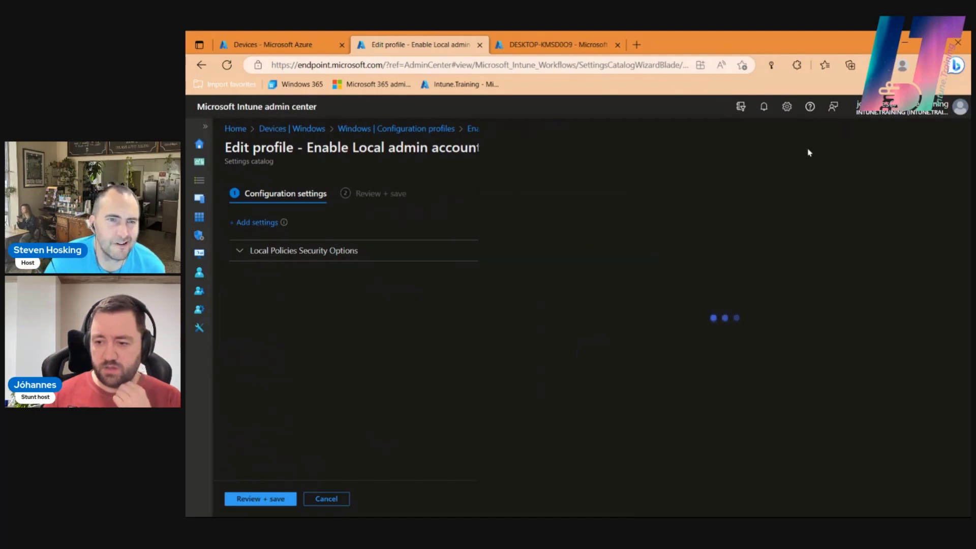
Step: Look through the settings picker's categories down to Mixed Reality and search for "laps"
scroll(626, 257, "down", 6)
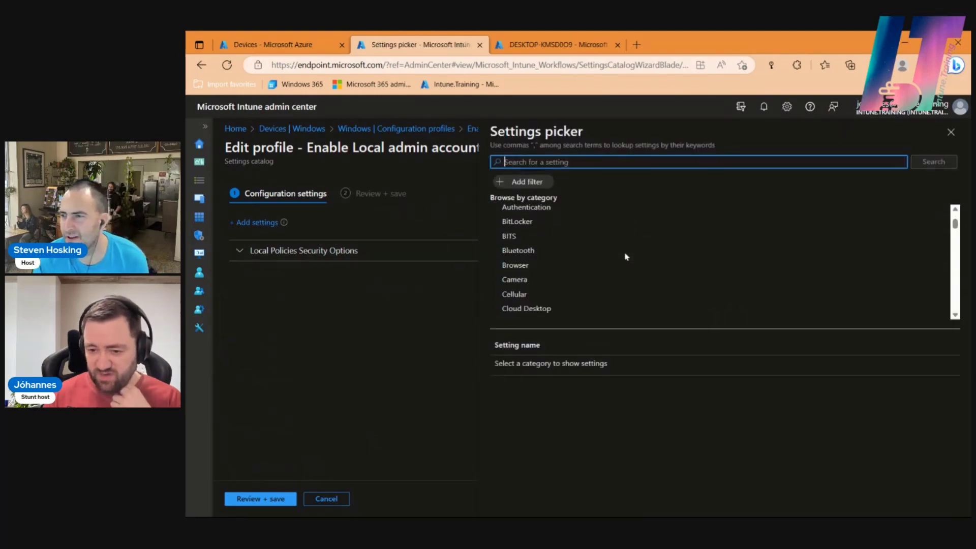
scroll(597, 267, "down", 5)
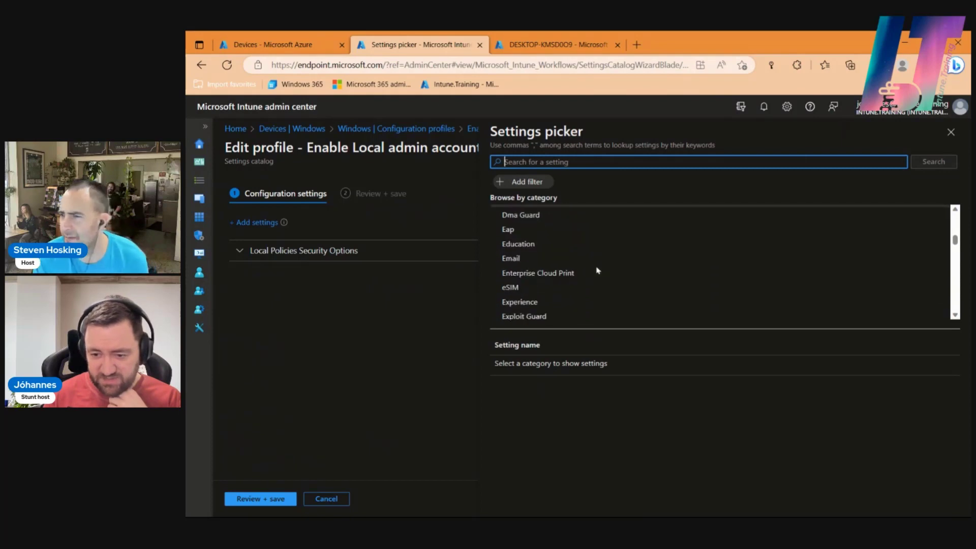
scroll(558, 270, "down", 4)
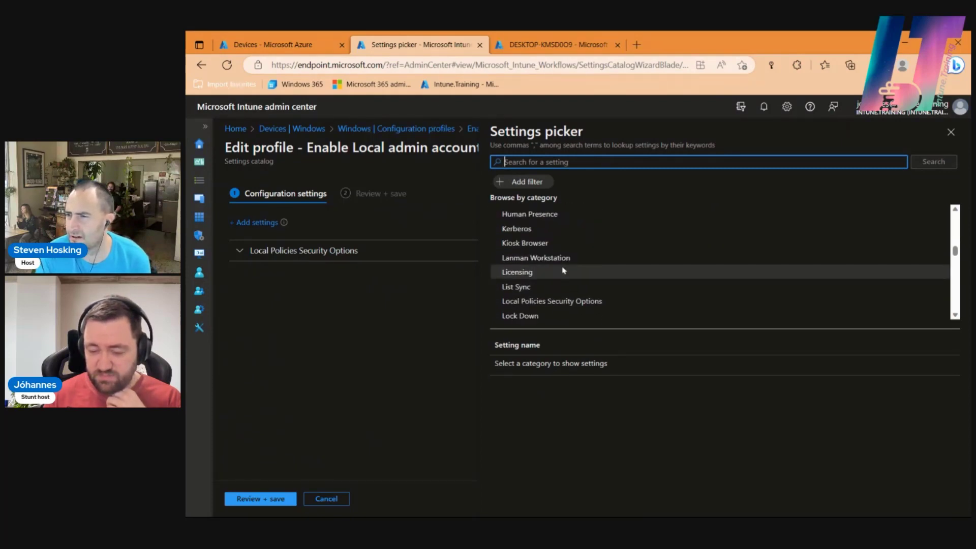
scroll(560, 274, "down", 3)
scroll(594, 277, "down", 5)
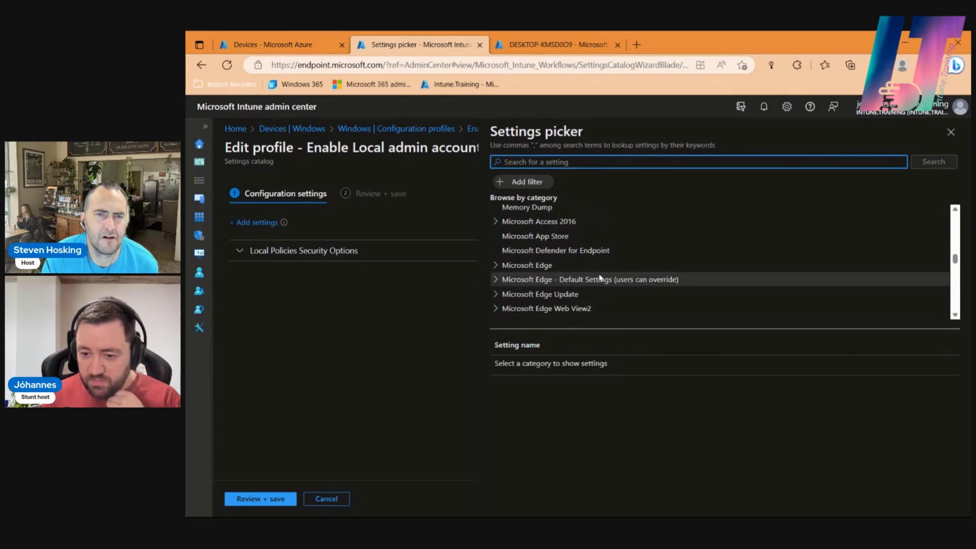
scroll(608, 276, "down", 2)
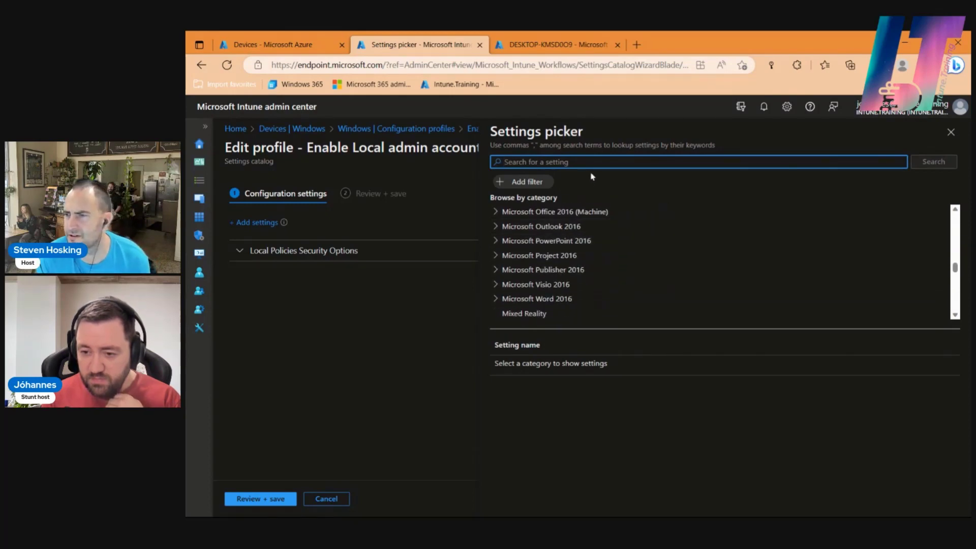
type("laps")
key("Return")
Step: Search for "enable local admin", add Enable local admin password management from Administrative Templates\LAPS, and set it to Enabled
key("ctrl+a")
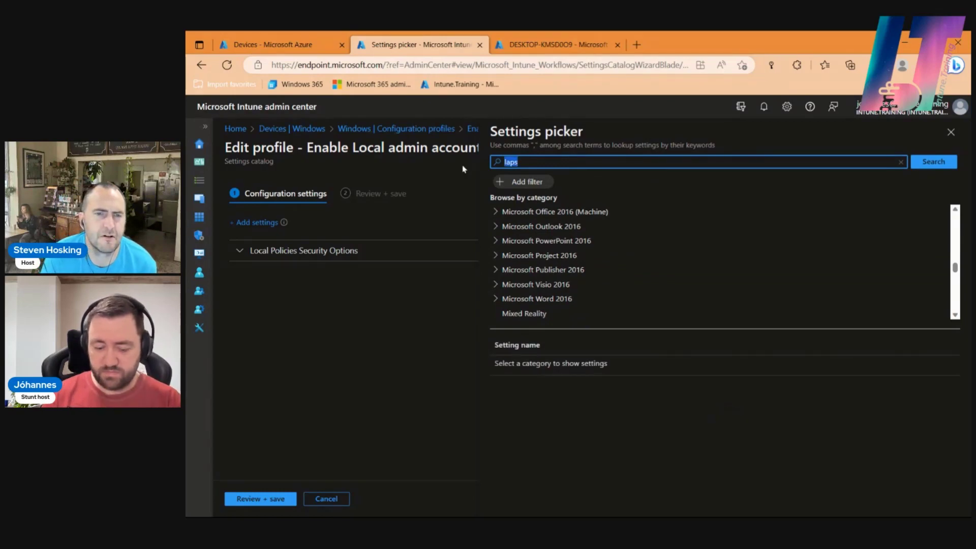
type("enable loc")
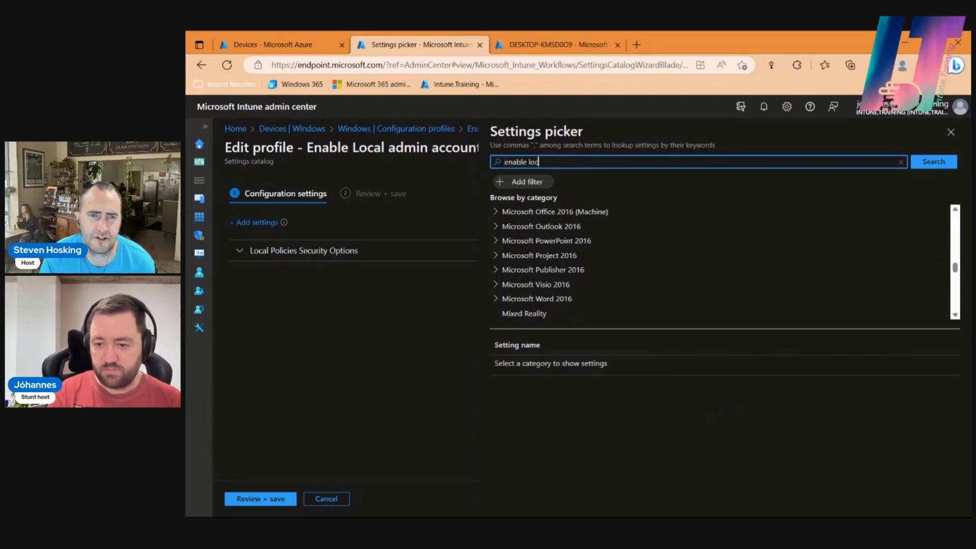
type("al admin")
key("Return")
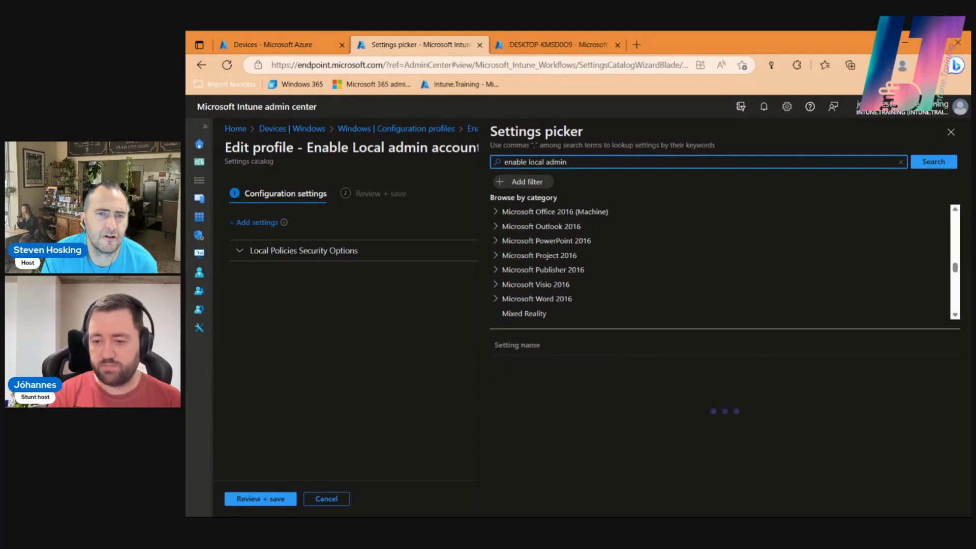
left_click(558, 216)
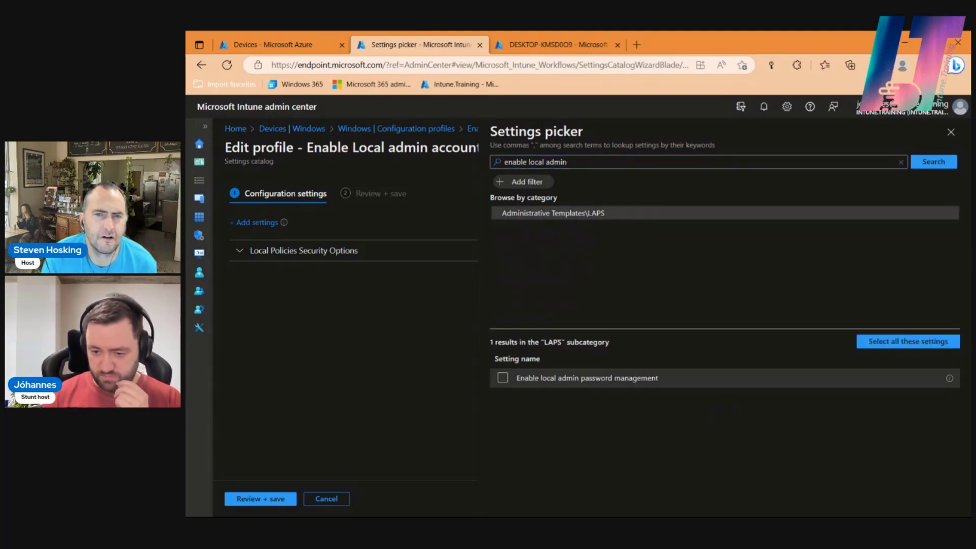
left_click(502, 381)
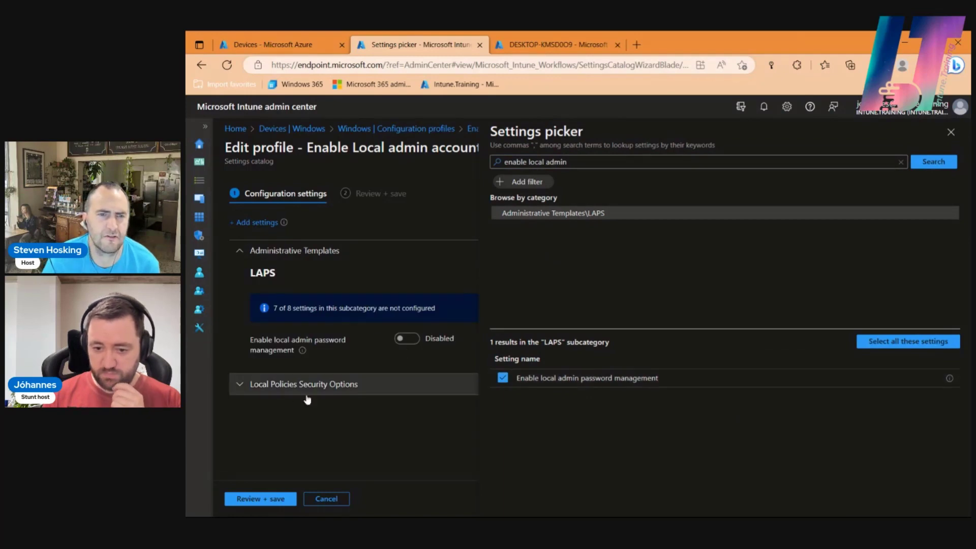
left_click(408, 341)
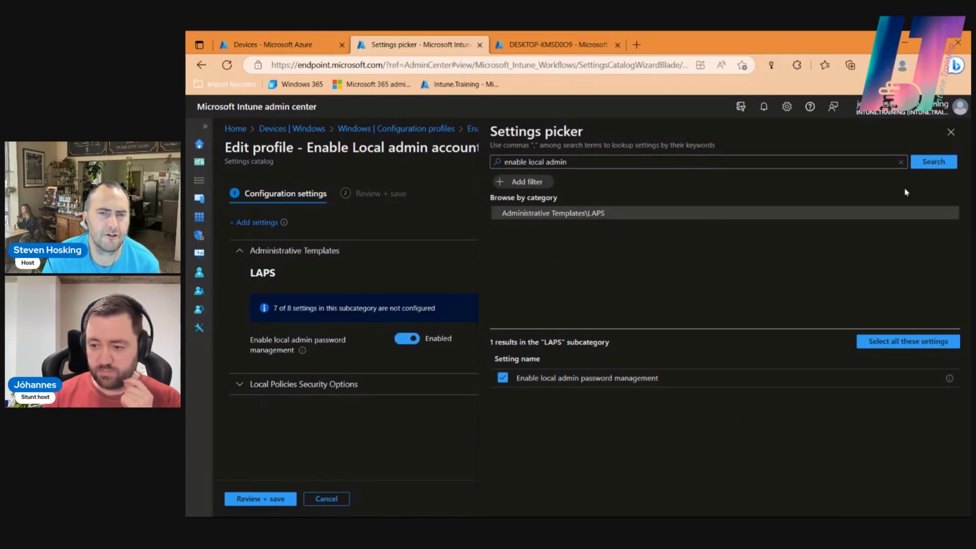
mouse_move(302, 351)
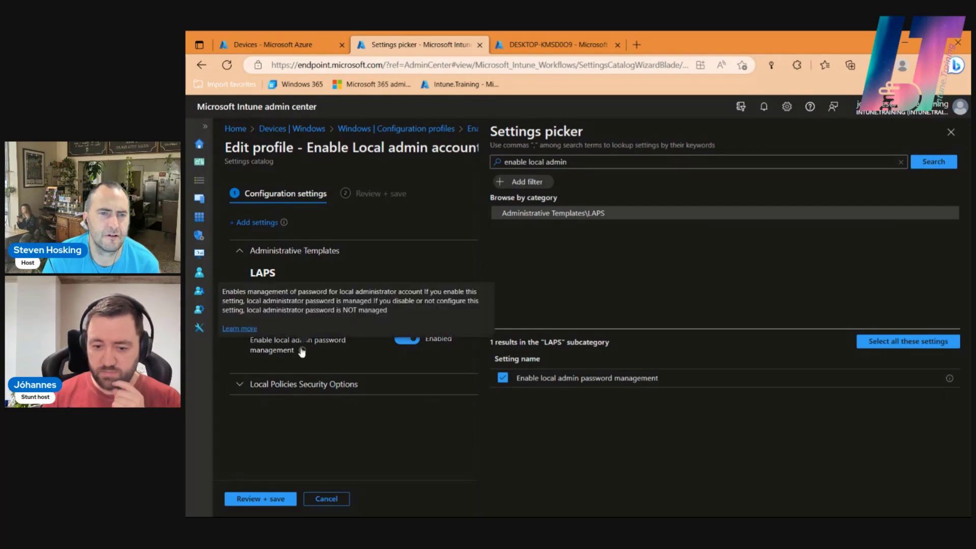
Step: Leave the settings picker and read the ADMX_AdmPwd Policy CSP documentation linked from Enable local admin password management, down to POL_AdmPwd_Enabled
left_click(951, 132)
mouse_move(303, 352)
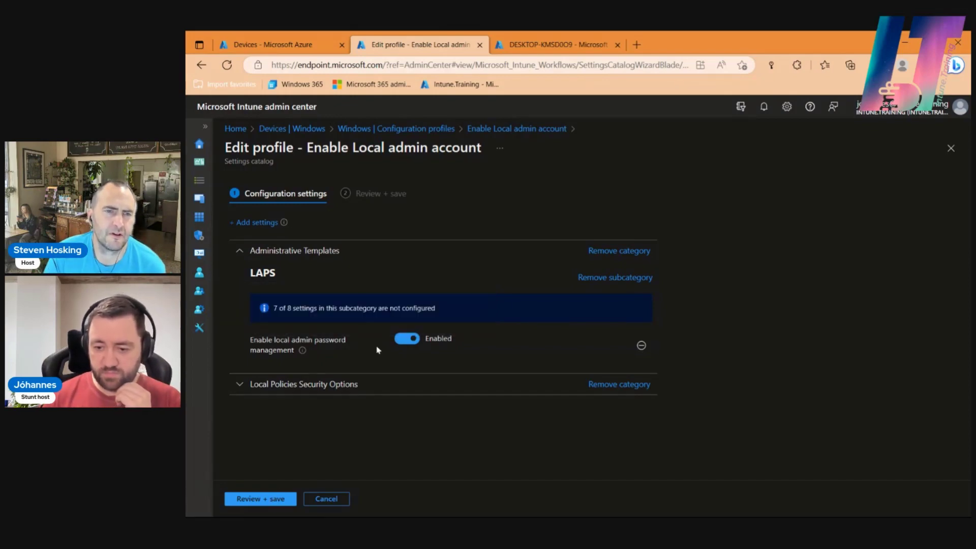
left_click(240, 328)
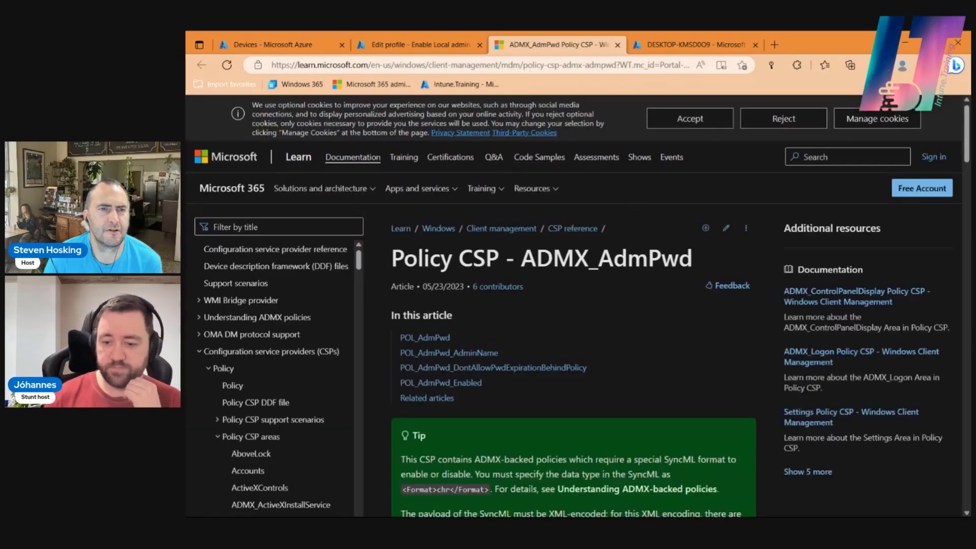
scroll(701, 320, "down", 2)
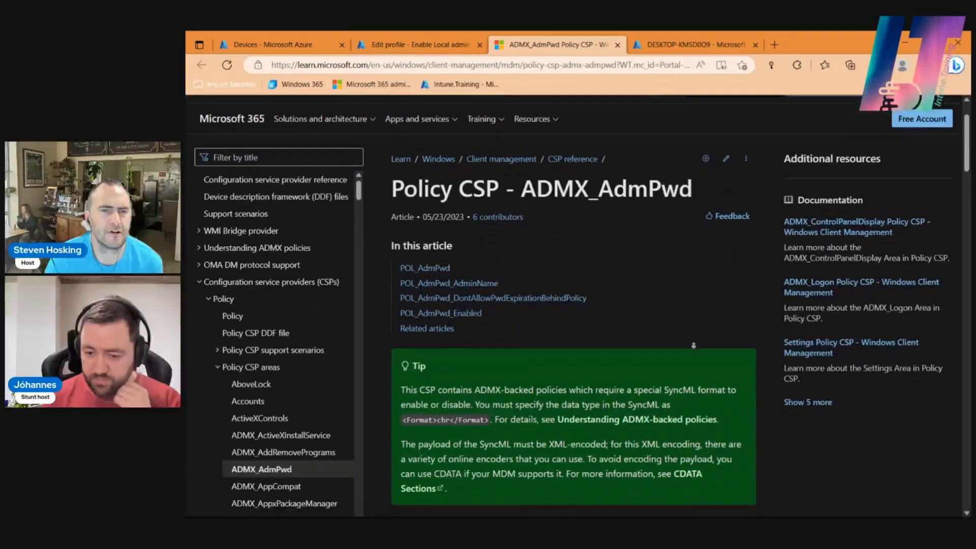
scroll(694, 346, "down", 3)
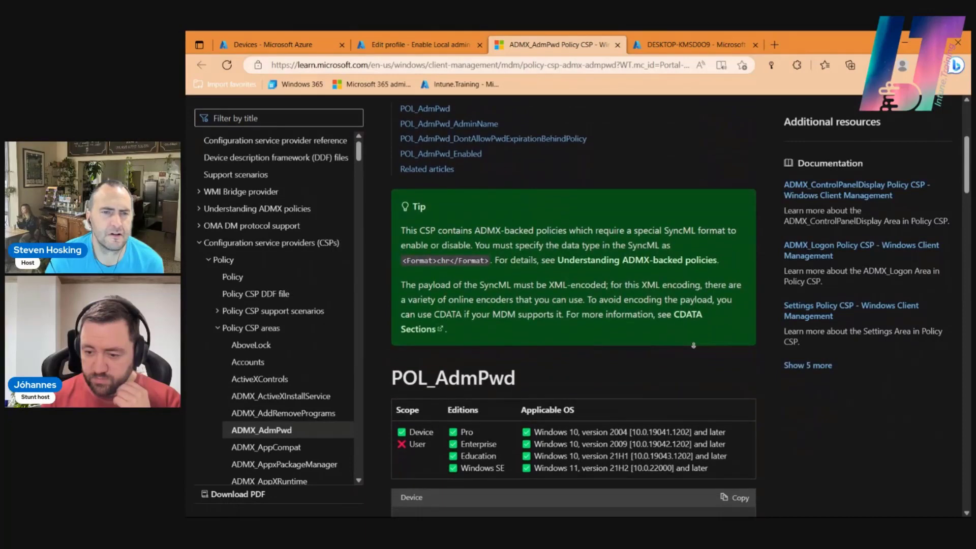
scroll(726, 351, "down", 1)
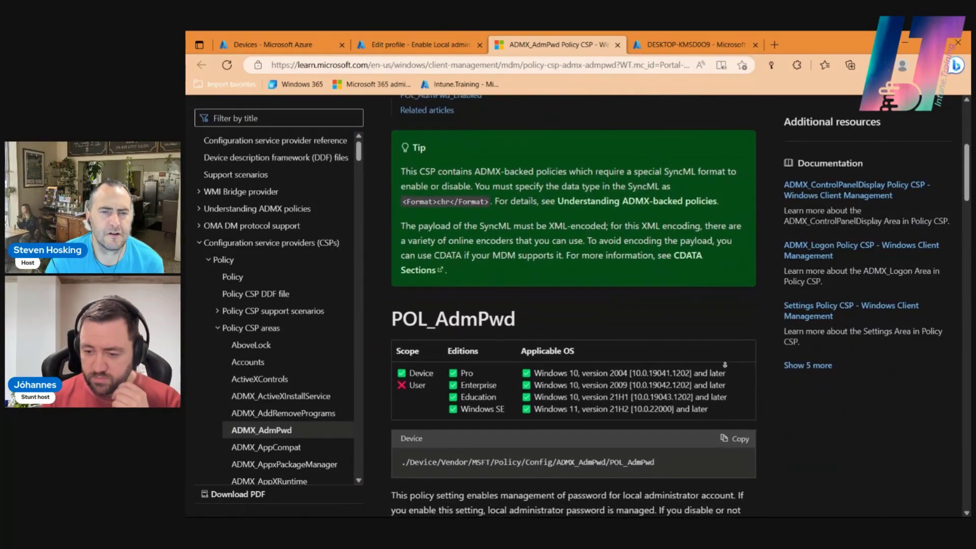
scroll(725, 364, "down", 3)
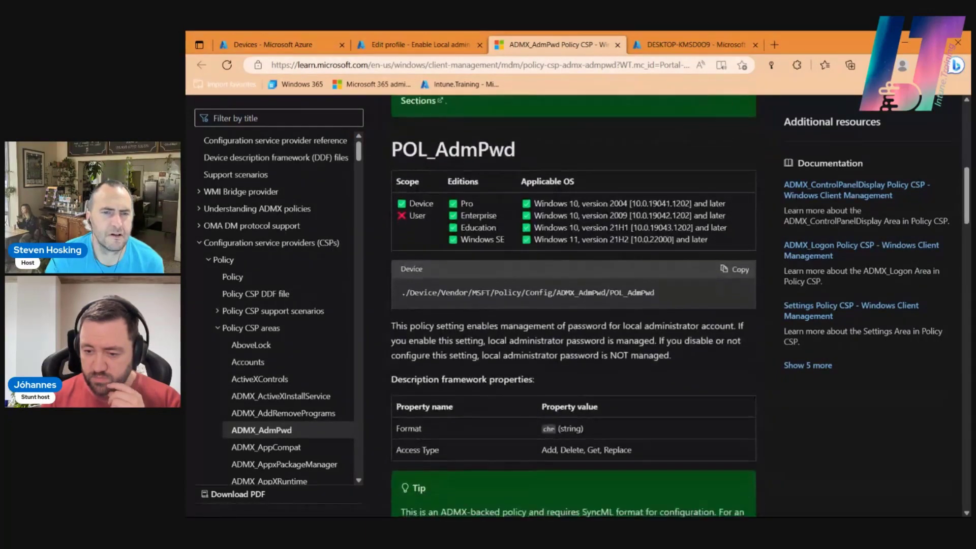
scroll(573, 305, "down", 4)
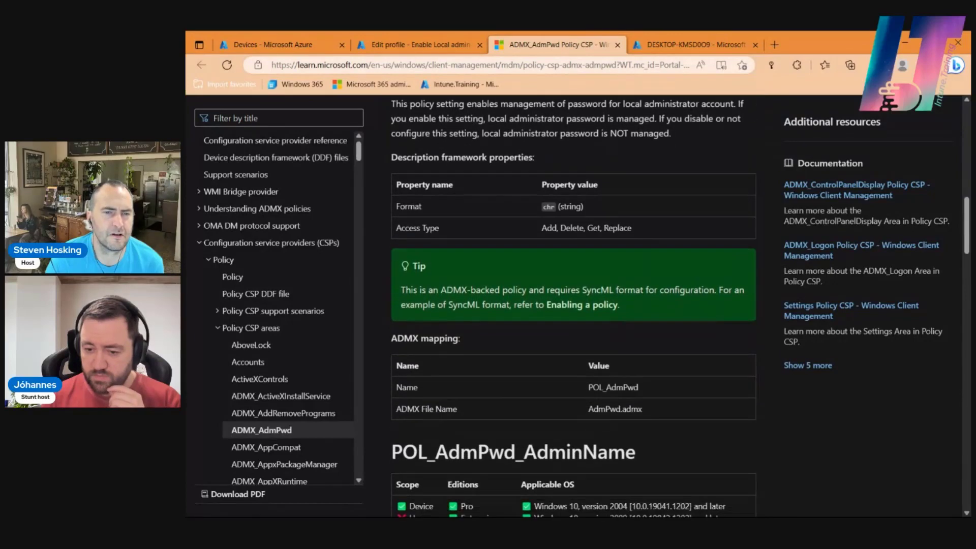
scroll(573, 305, "down", 3)
scroll(725, 363, "down", 3)
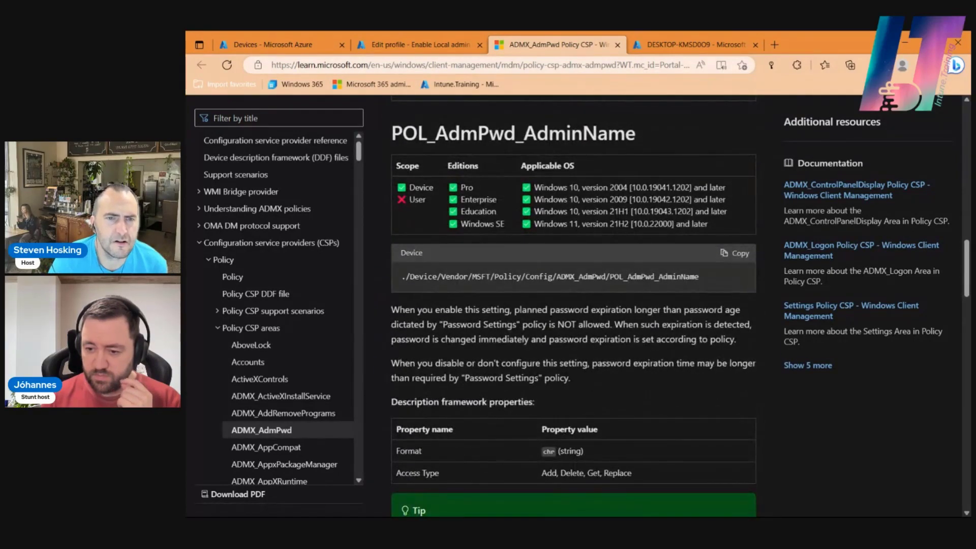
scroll(698, 366, "down", 7)
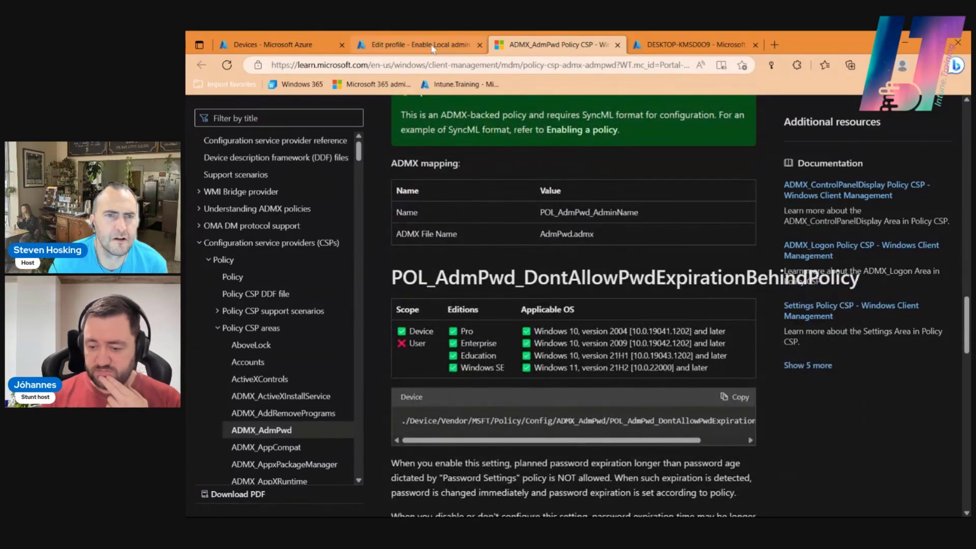
scroll(573, 305, "down", 2)
scroll(574, 305, "down", 8)
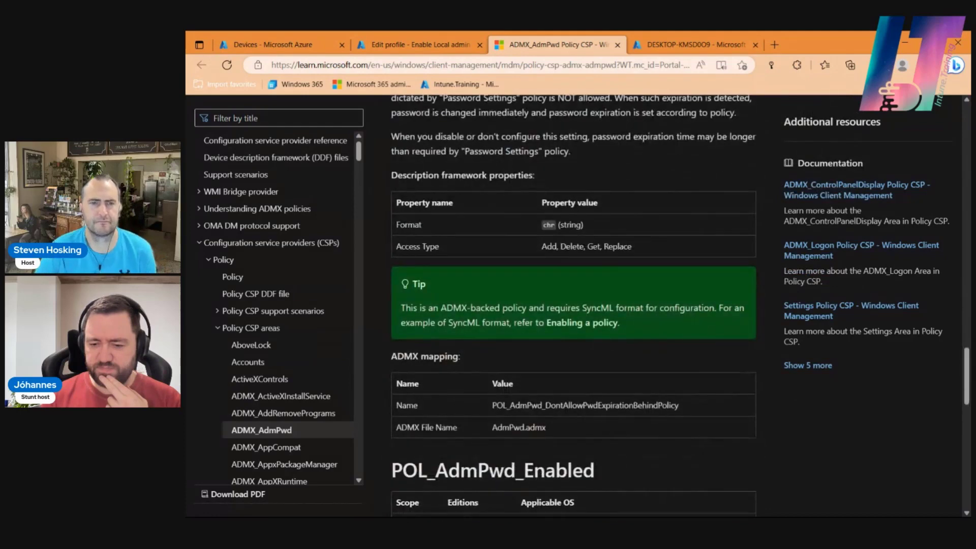
Step: Return to the Enable Local admin account profile in Intune, review its configuration settings and save the edit
key("ctrl+shift+Tab")
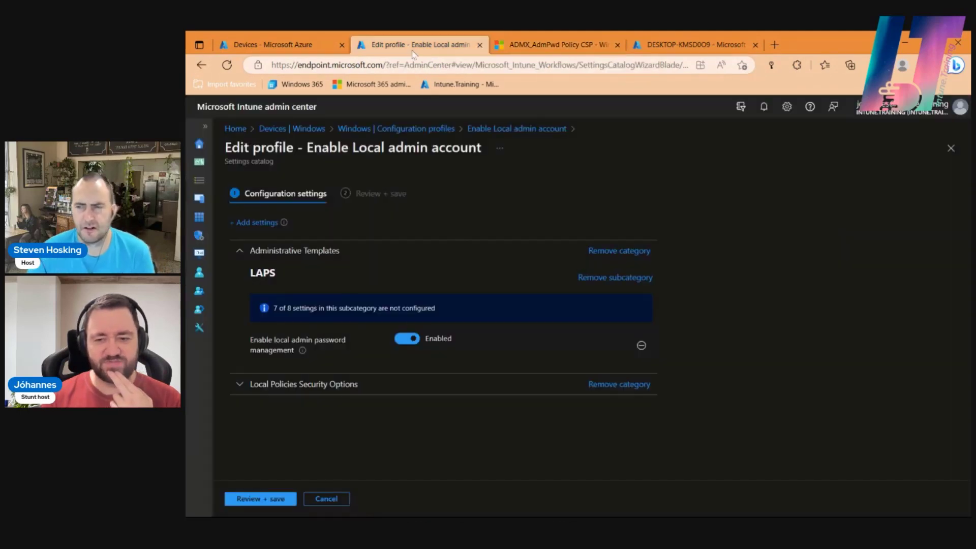
left_click(249, 498)
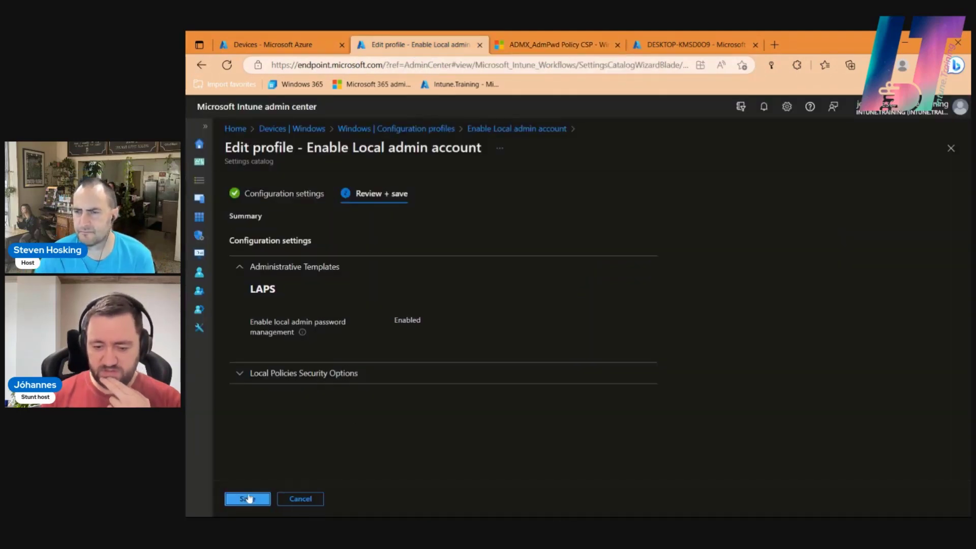
left_click(249, 498)
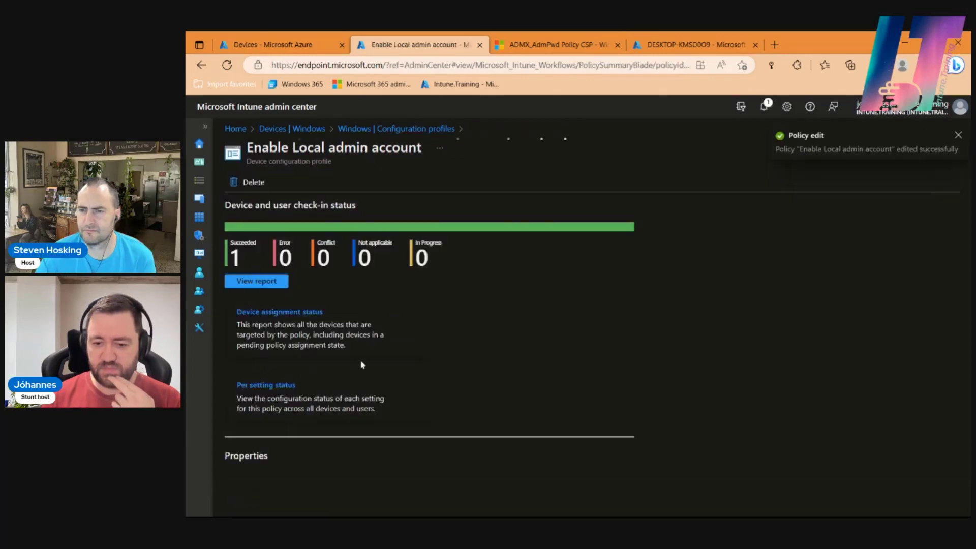
Step: Check the Azure AD LAPS option in Azure's Device settings and the Enable Local admin account profile's assignments and configuration settings in Intune
left_click(268, 50)
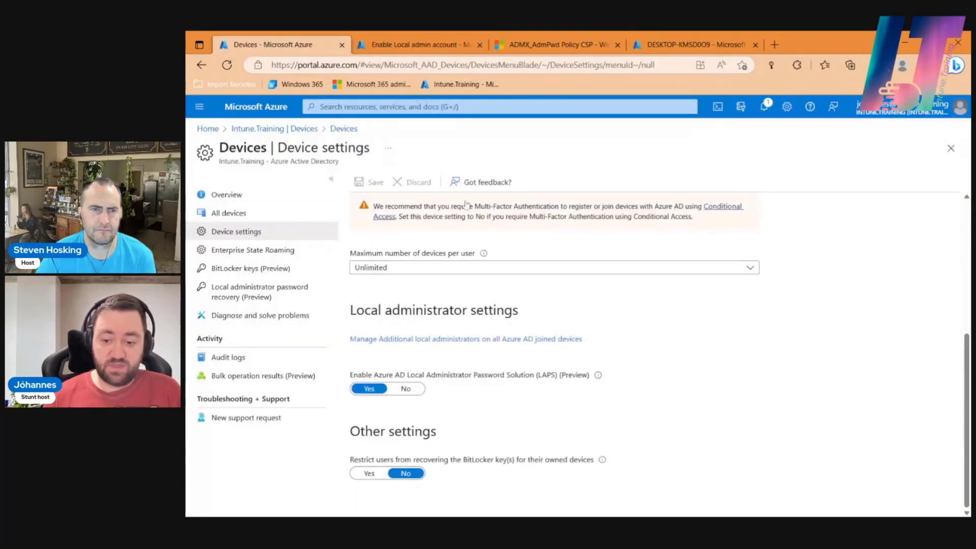
left_click_drag(591, 377, 349, 376)
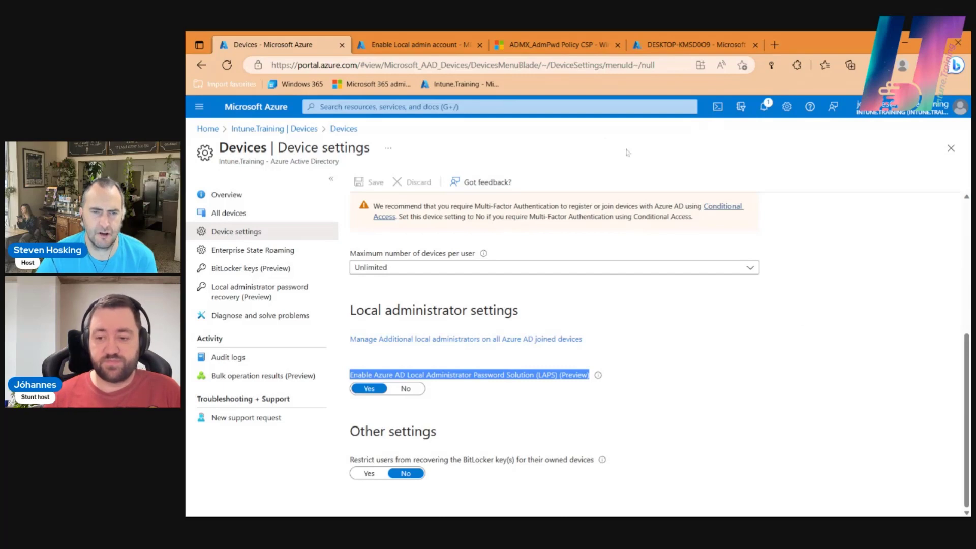
left_click(410, 51)
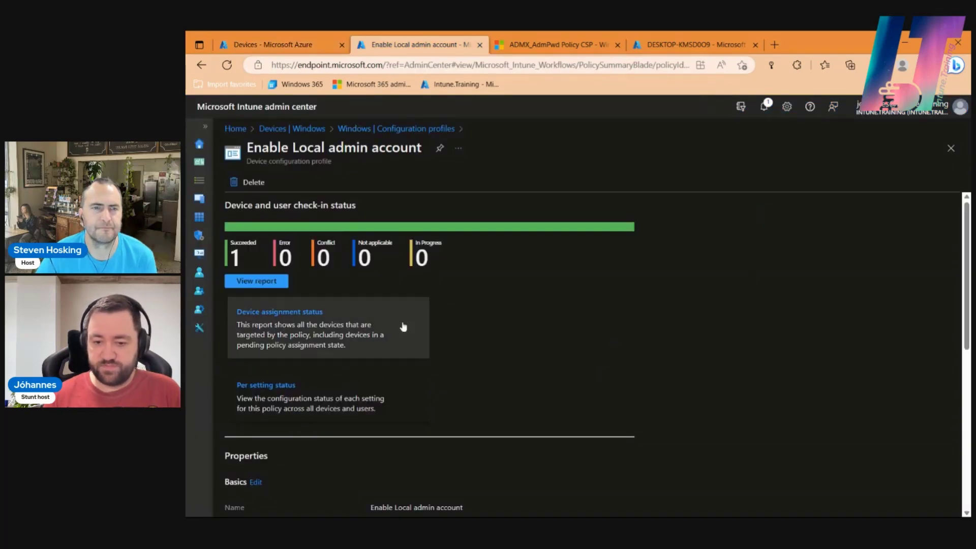
scroll(404, 327, "down", 6)
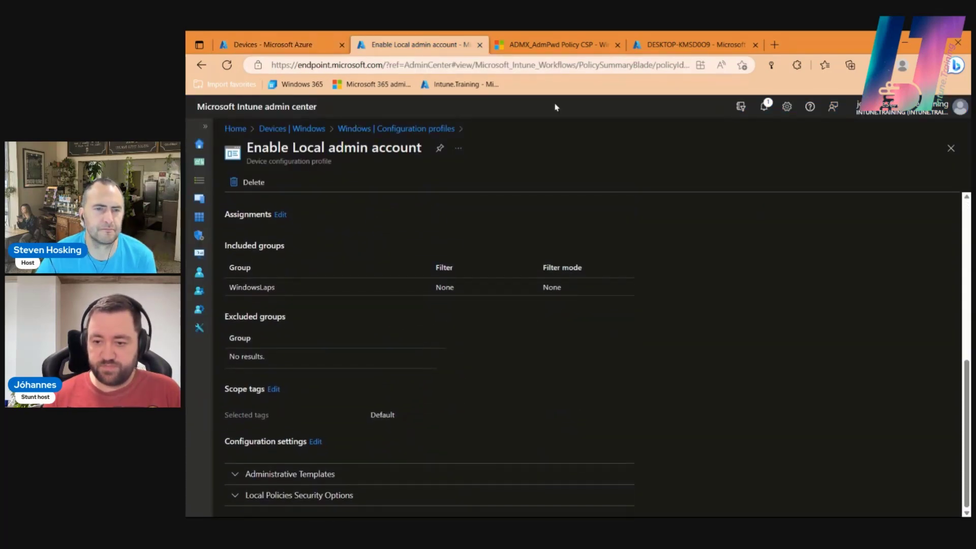
Step: Revisit the ADMX_AdmPwd documentation and refresh DESKTOP-KMSD0O9's Local admin password page in Intune
left_click(551, 46)
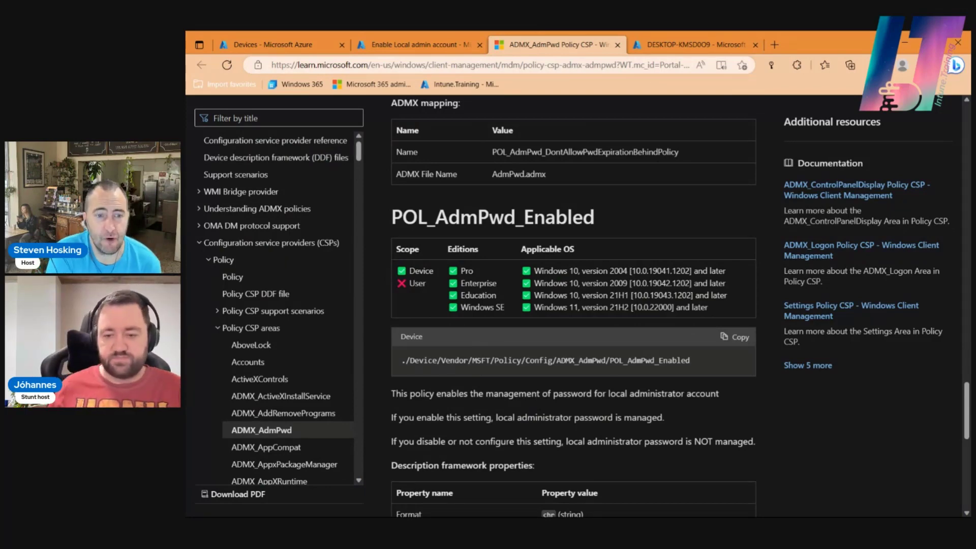
left_click(692, 45)
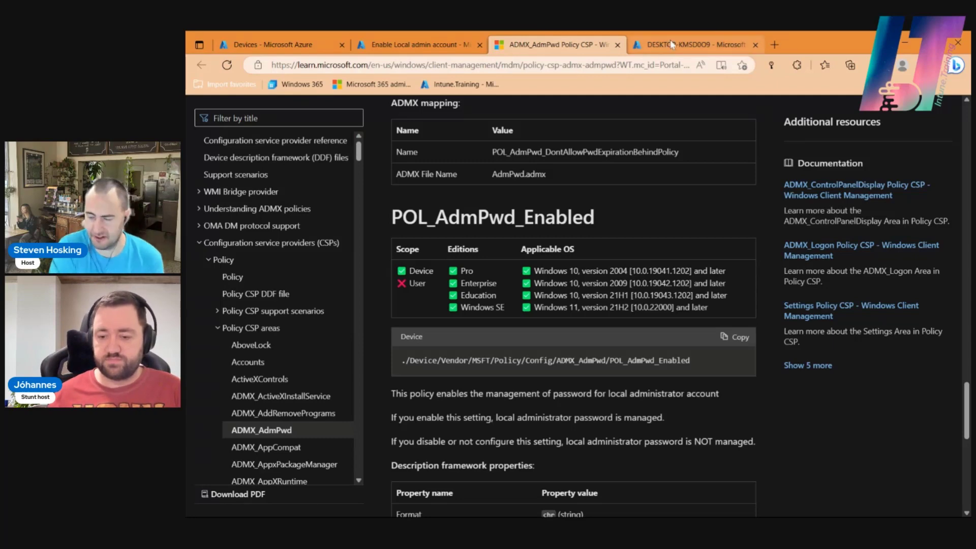
left_click(402, 182)
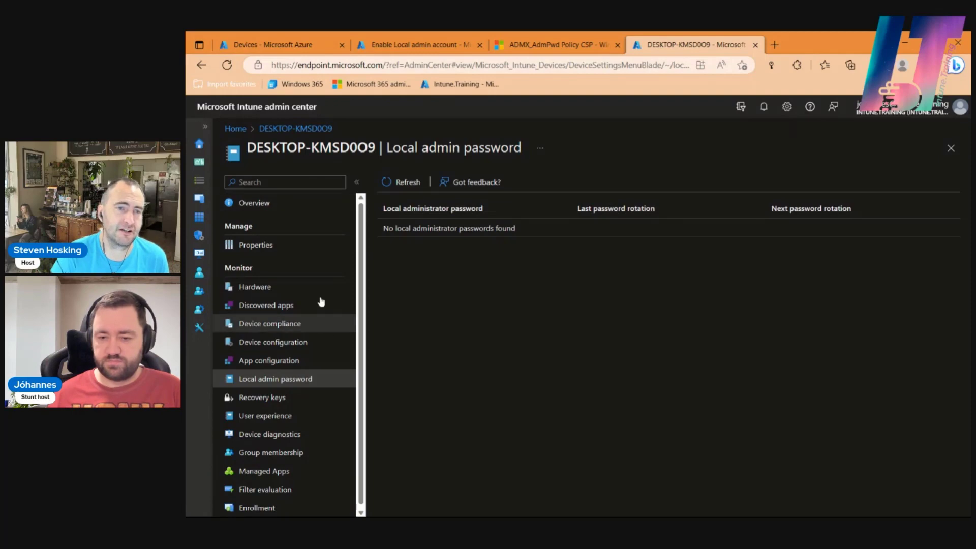
Step: Open Local administrator password recovery (Preview) under Azure's Devices and refresh its list
key("ctrl+1")
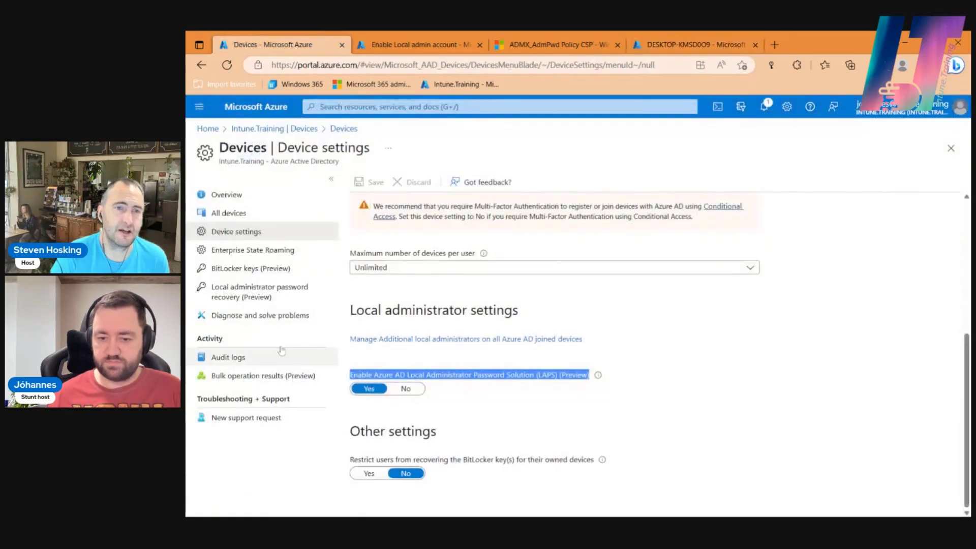
left_click(261, 294)
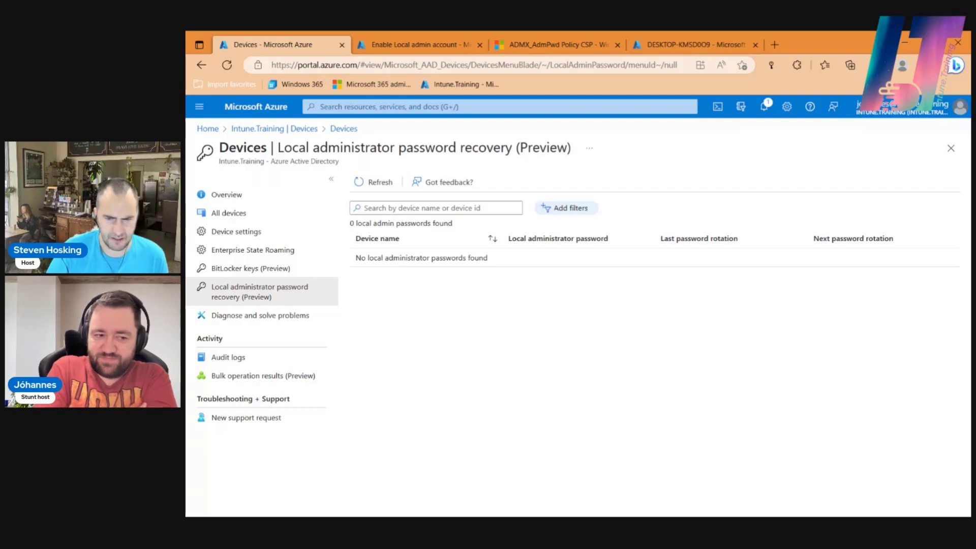
left_click(374, 181)
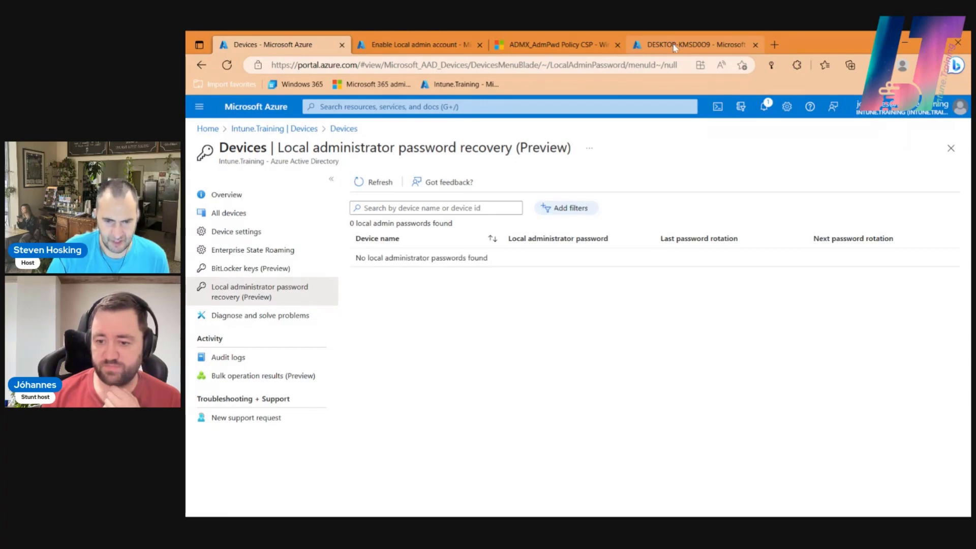
Step: Enlarge the LAPS event list in the virtual machine's Event Viewer and open DESKTOP-KMSD0O9's local administrator password details in Intune
left_click(674, 47)
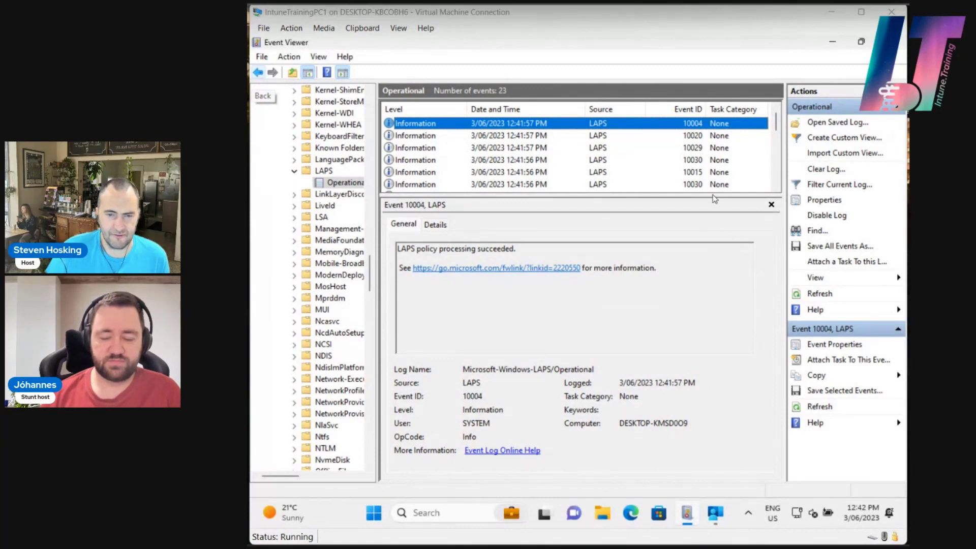
left_click(671, 197)
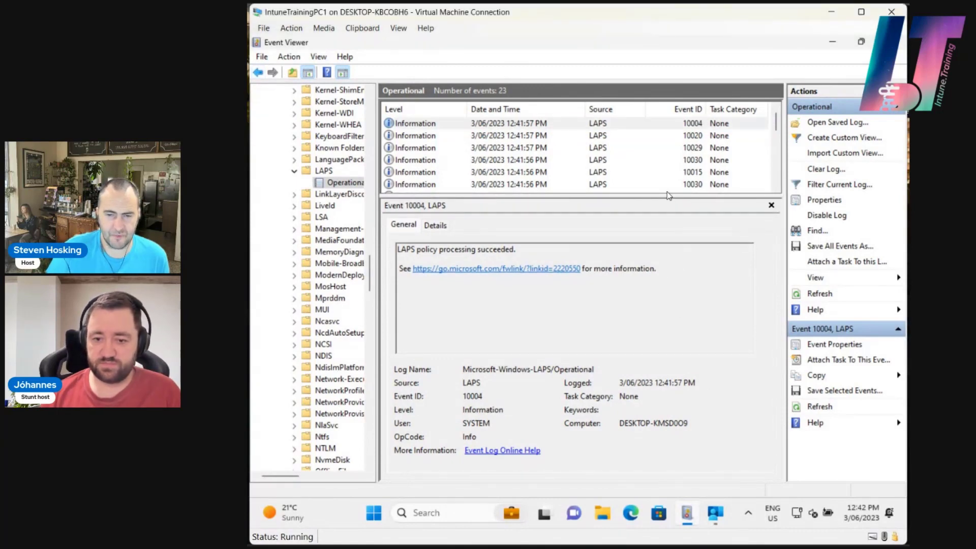
left_click_drag(666, 202, 665, 266)
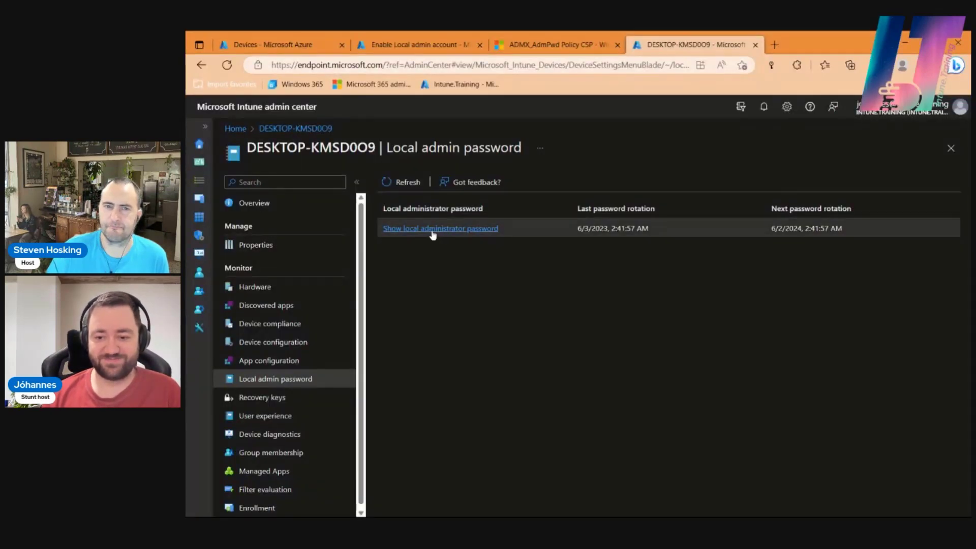
left_click(434, 232)
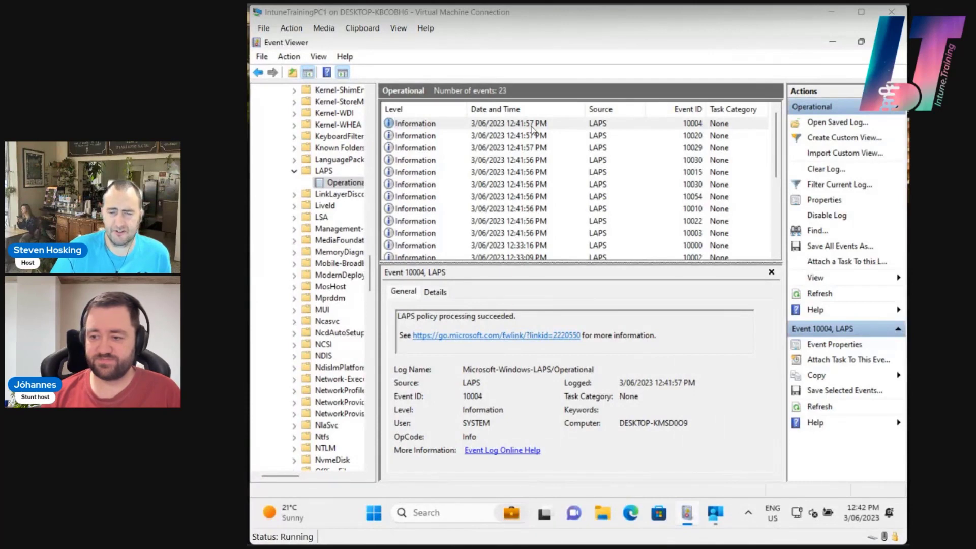
Step: Read LAPS events 10004, 10020, 10029 and 10030 in Event Viewer, enlarging the details pane for the full endpoint message
left_click(531, 128)
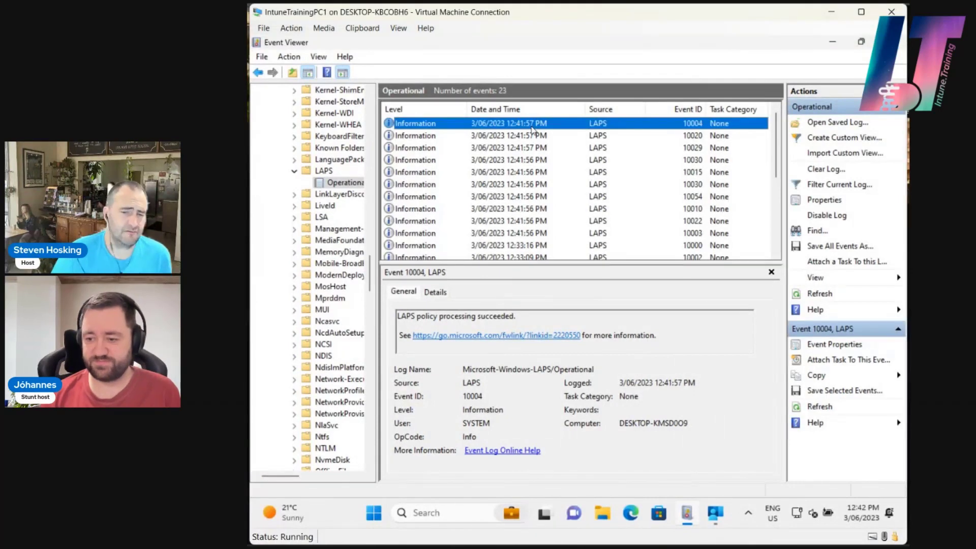
key("Down")
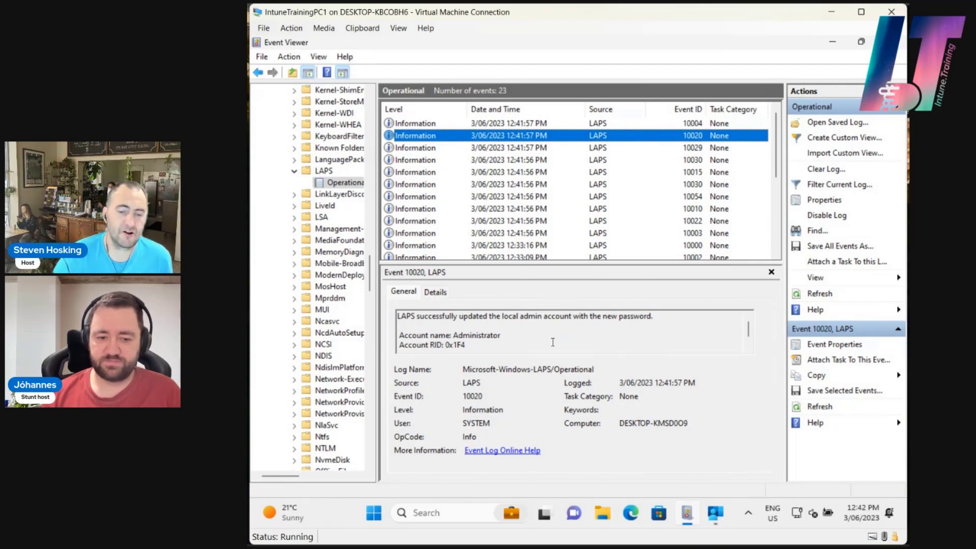
key("Down")
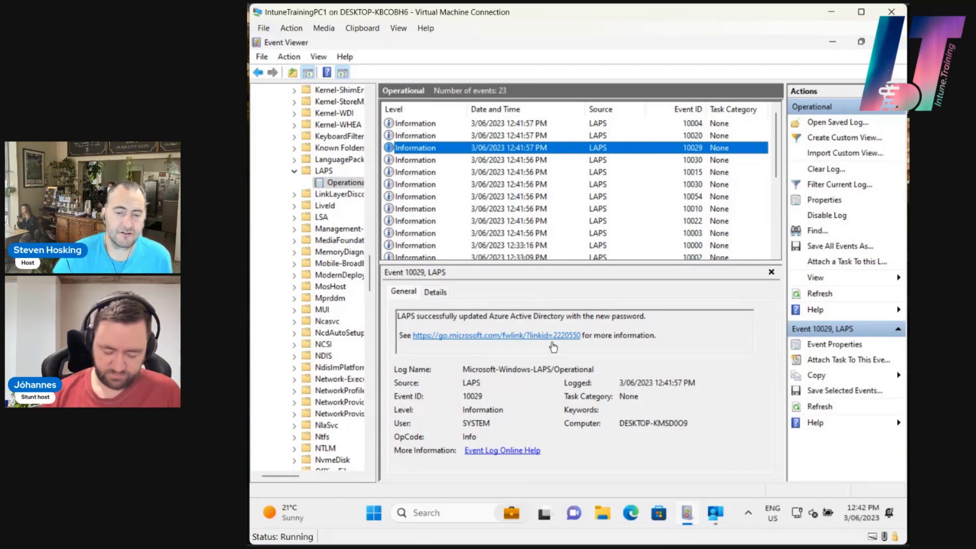
key("Down")
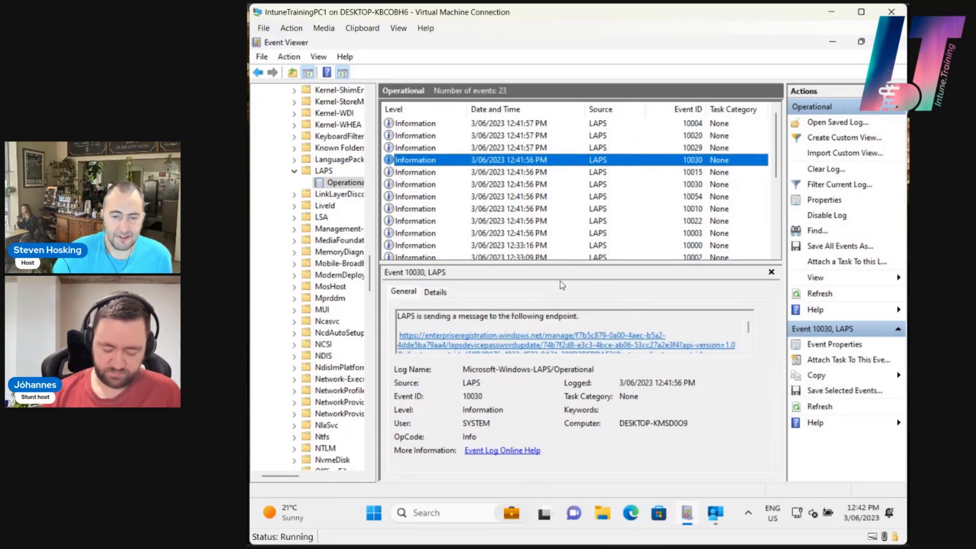
left_click_drag(554, 263, 555, 184)
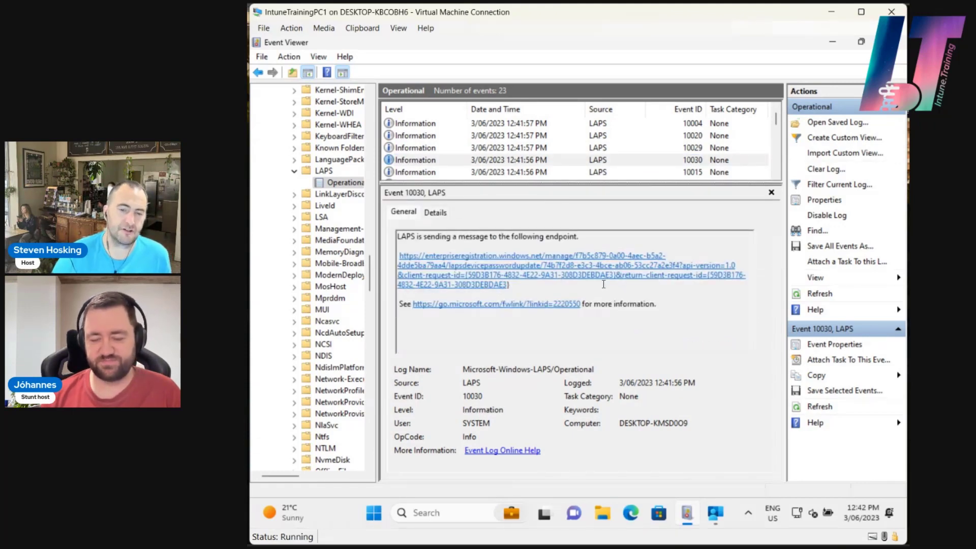
Step: Examine LAPS event 10015 for the reasons the managed account password needs updating, and bring the older events into the list
left_click(660, 172)
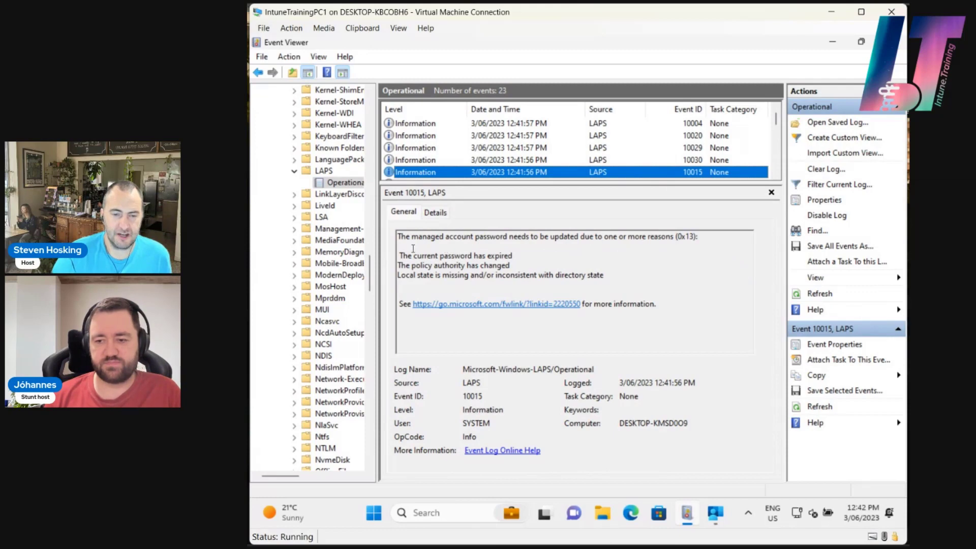
left_click_drag(412, 249, 595, 264)
left_click(628, 278)
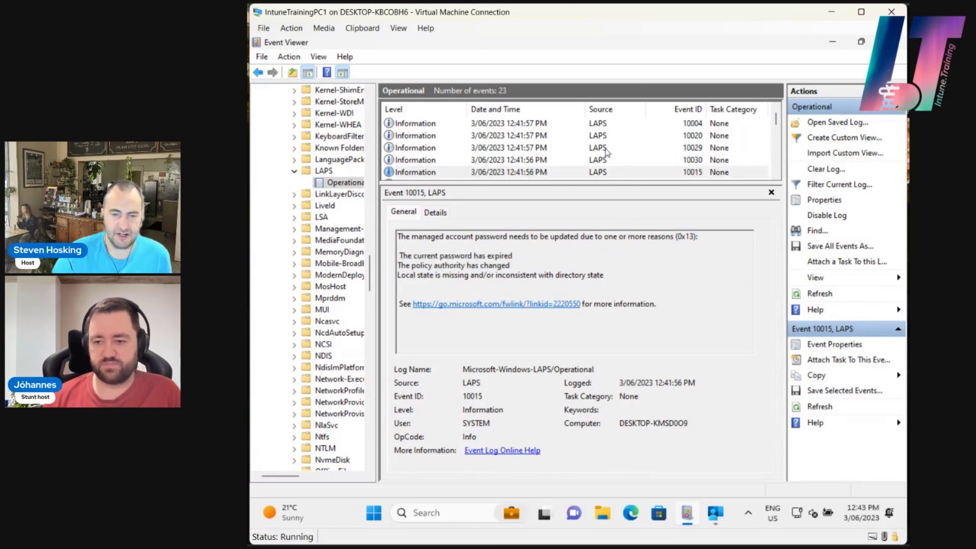
scroll(596, 173, "down", 1)
left_click(589, 137)
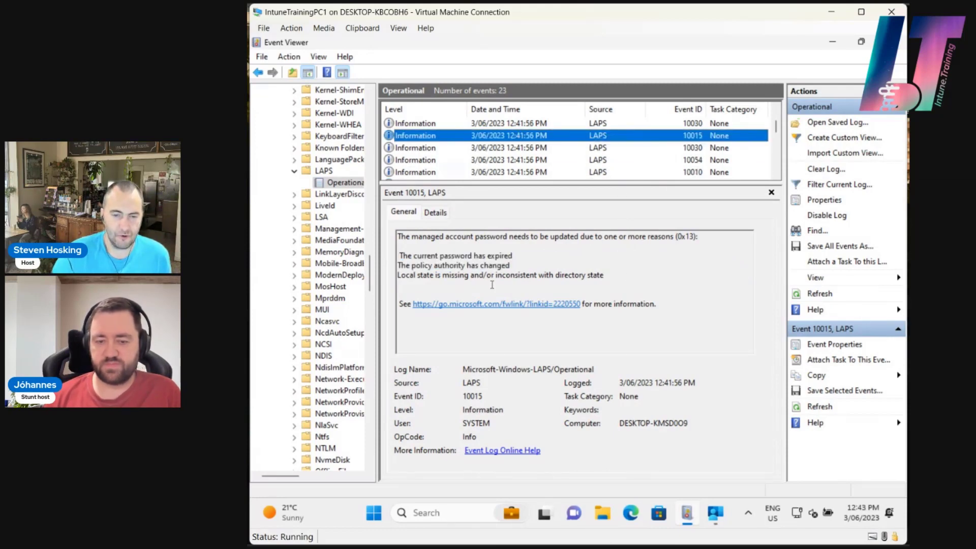
Step: Read the last update reason in LAPS event 10015, and examine the next older events through 10003, including policy configuration event 10022
left_click(621, 275)
left_click(389, 280, "shift")
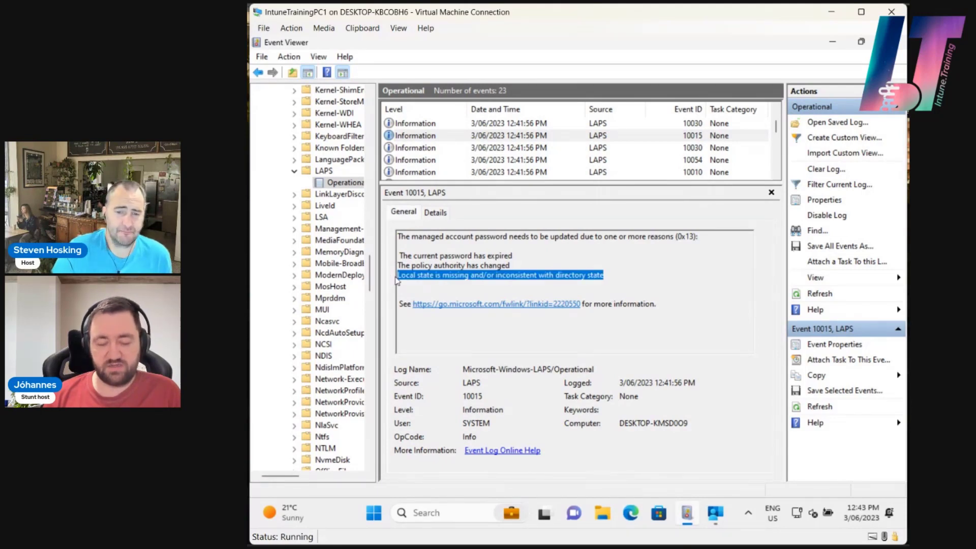
left_click(511, 137)
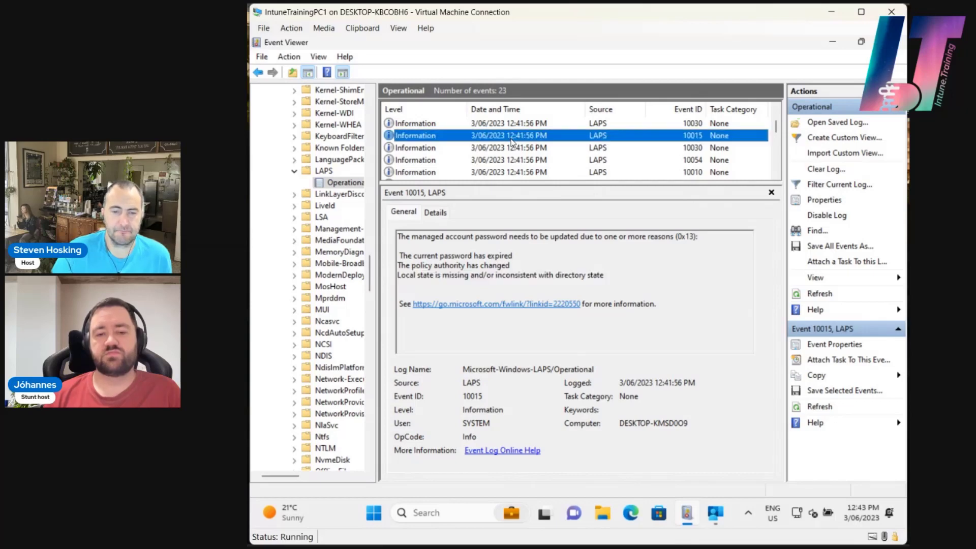
key("Down")
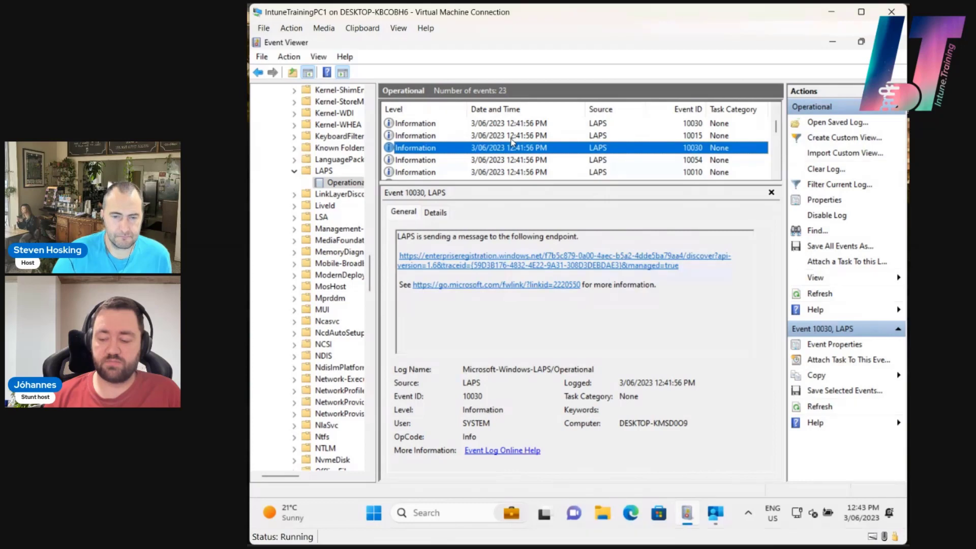
key("Down")
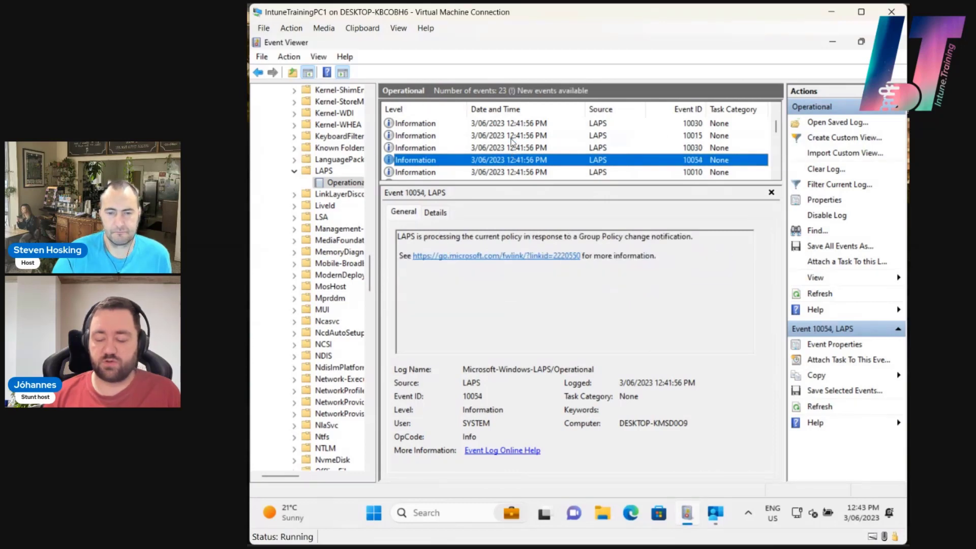
key("Down")
key("Down")
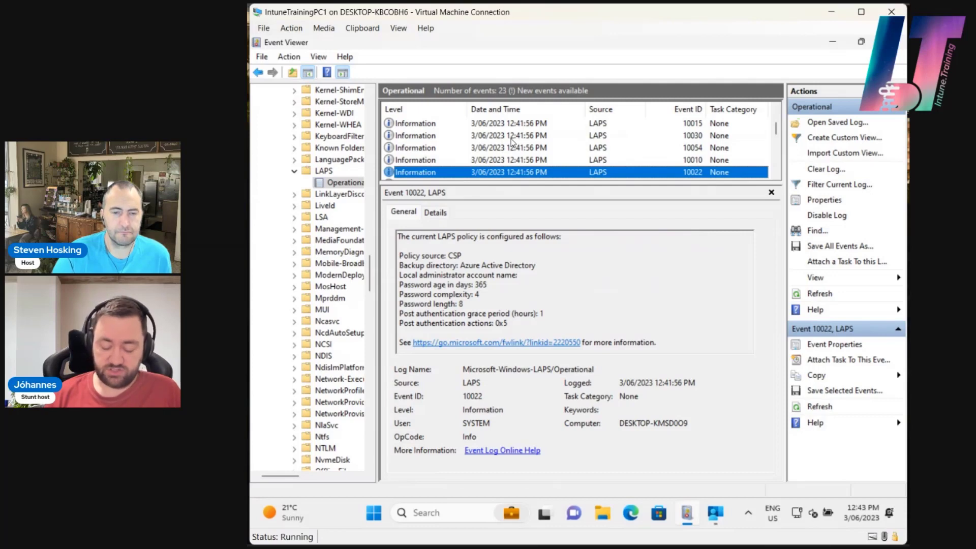
key("Down")
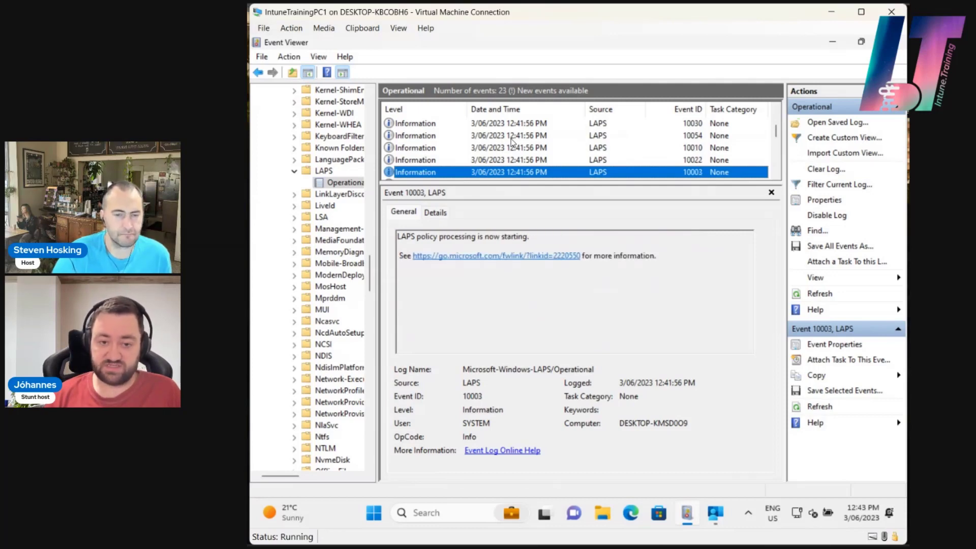
Step: Look through the older LAPS events 10000, 10002 and 10004, and return to the newest entries in the list
key("Down")
key("Down")
key("Down")
key("Down")
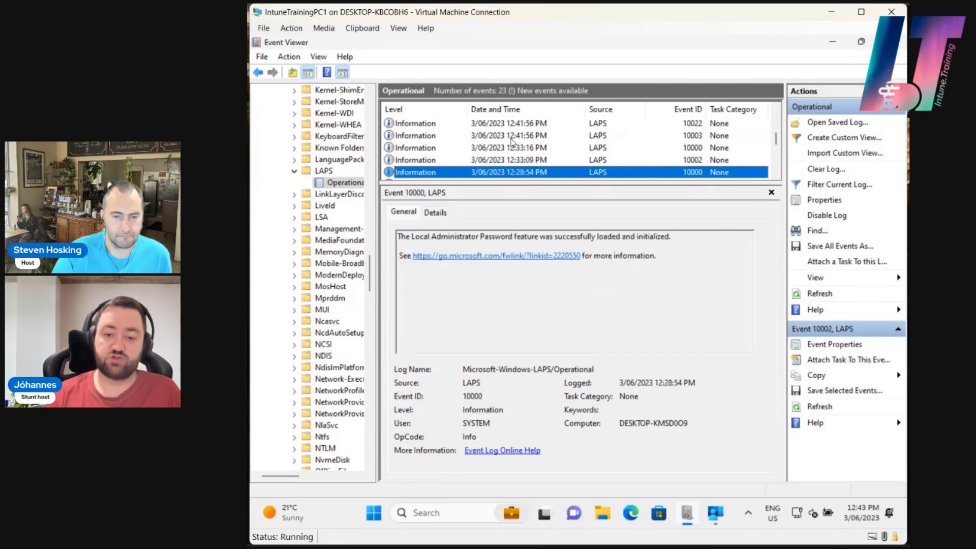
key("Down")
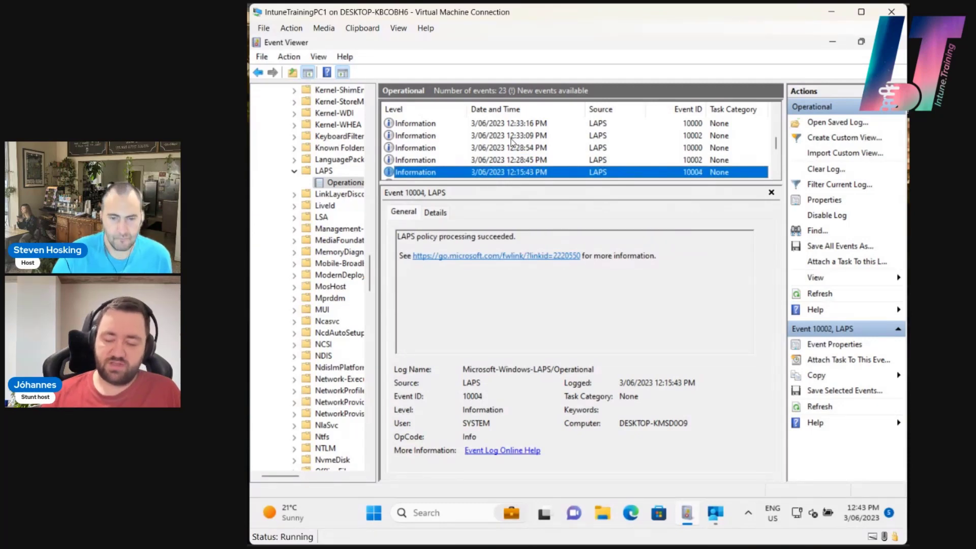
key("Up")
key("Up")
key("Up")
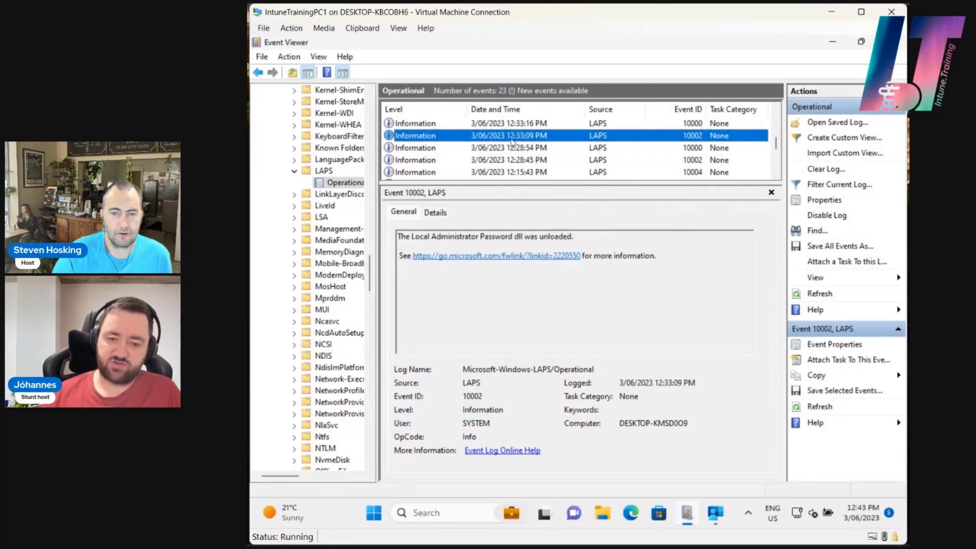
scroll(514, 143, "up", 3)
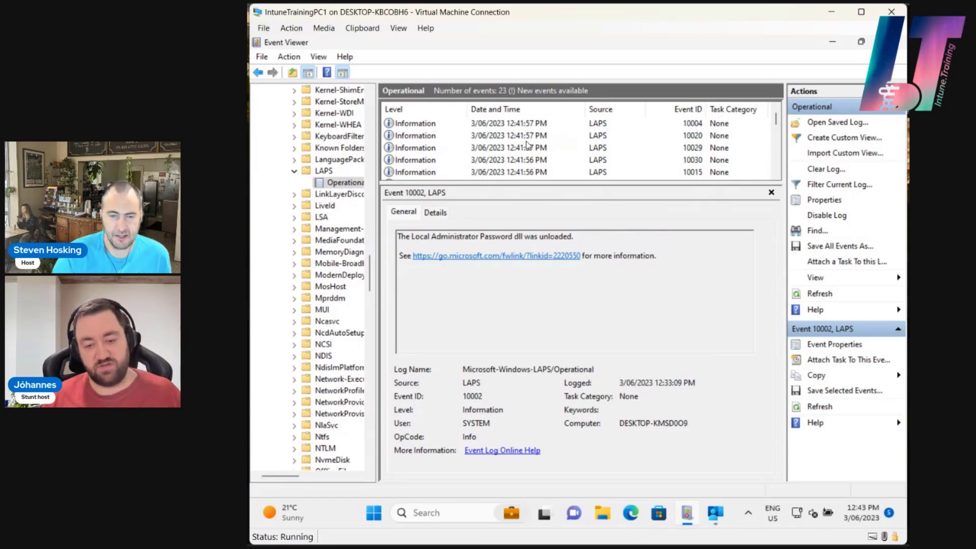
Step: Refresh the LAPS Operational log and read the new events from 10016 down to policy configuration event 10022
right_click(331, 186)
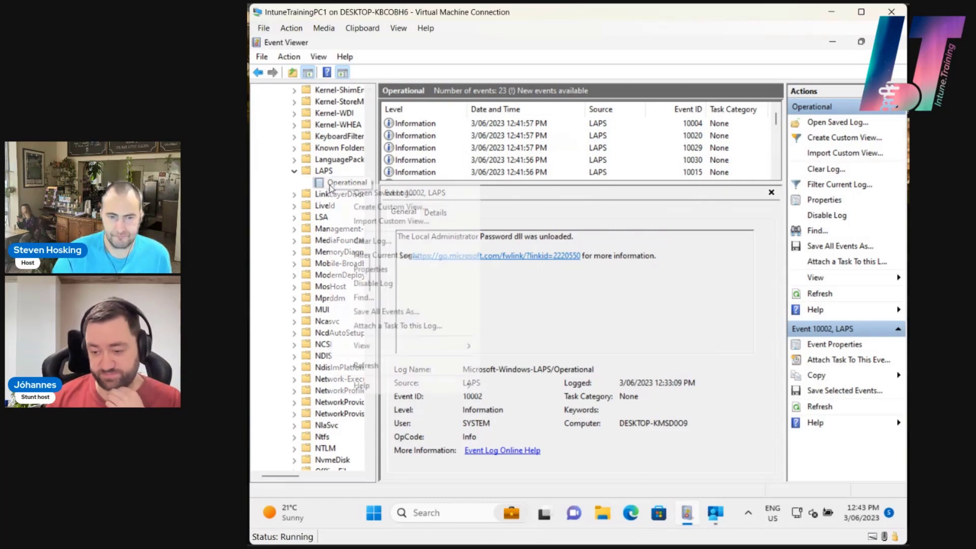
left_click(367, 365)
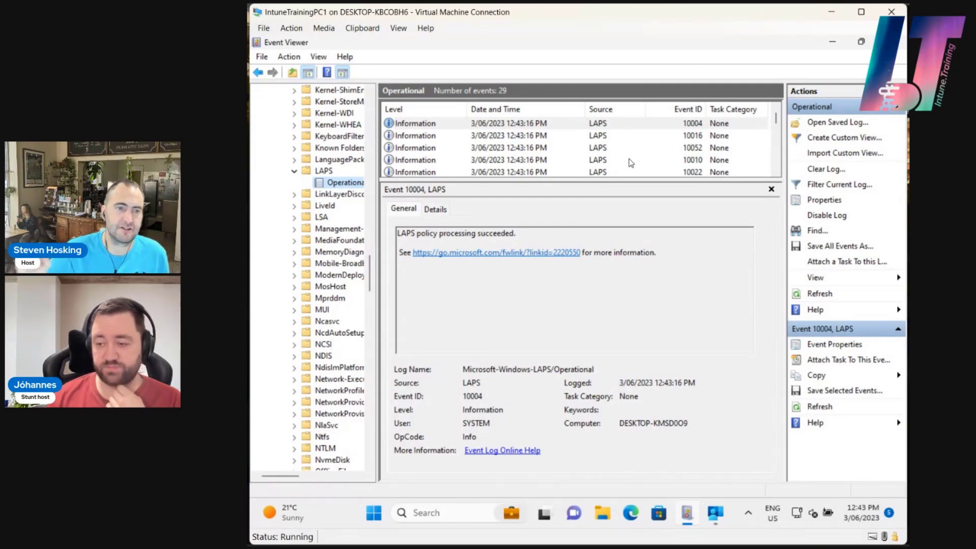
left_click(561, 136)
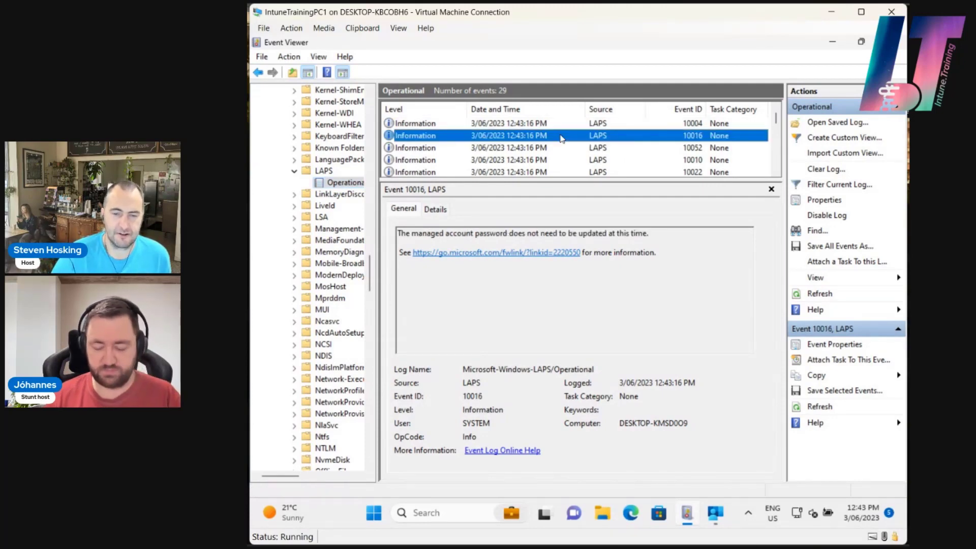
key("Down")
key("Down")
key("Down")
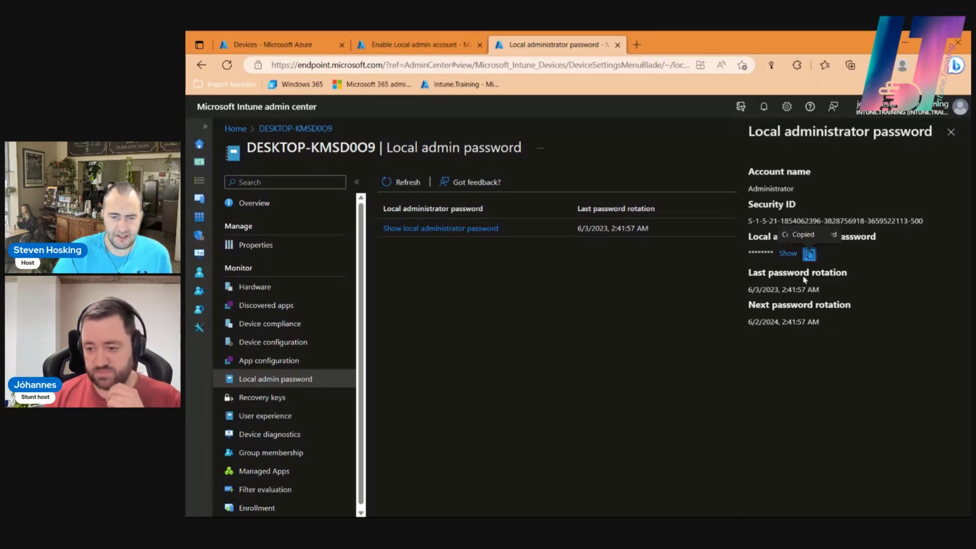
Step: Copy DESKTOP-KMSD0O9's local administrator password from Intune and check the account with whoami in the virtual machine's elevated Command Prompt
left_click(807, 253)
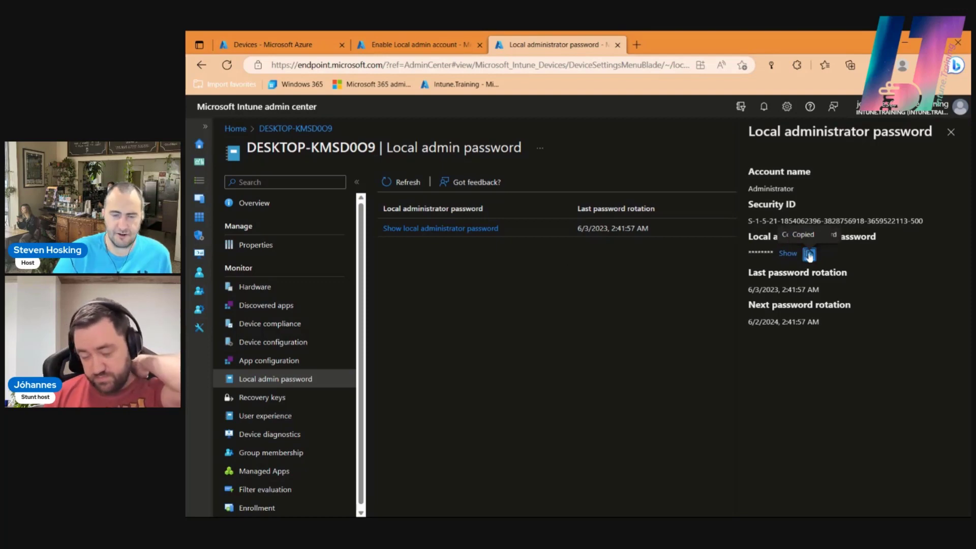
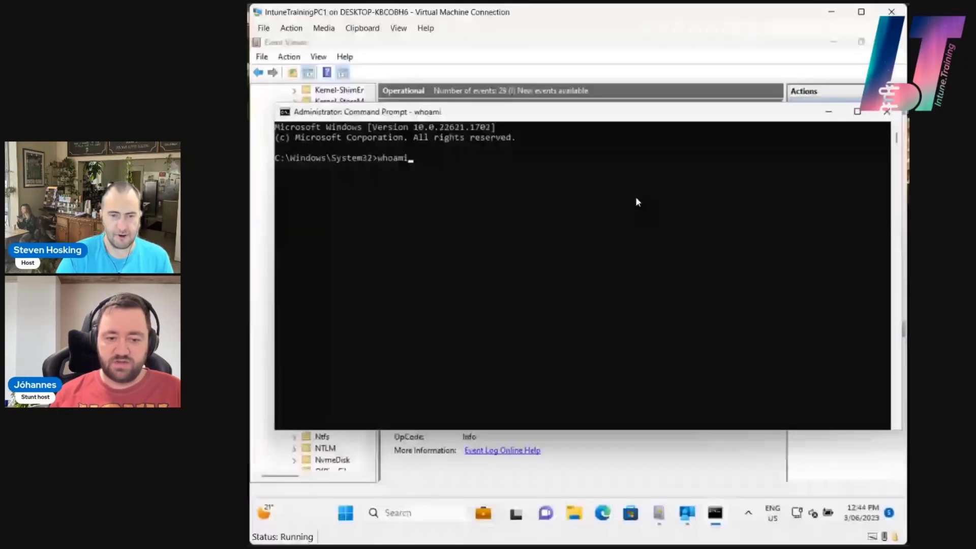
key("Return")
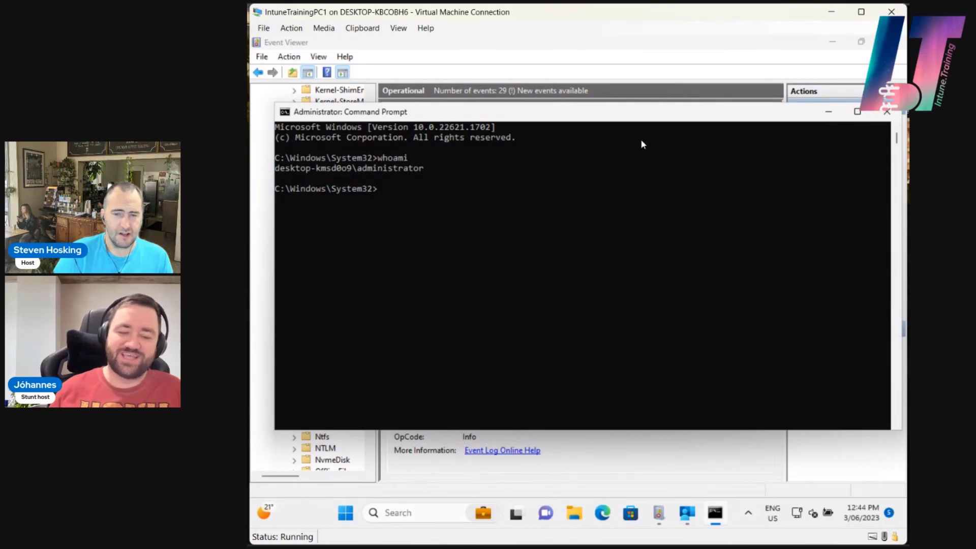
left_click(885, 111)
Step: Try to open Terminal as administrator, authenticating as .\administrator with the copied local administrator password
left_click(374, 516)
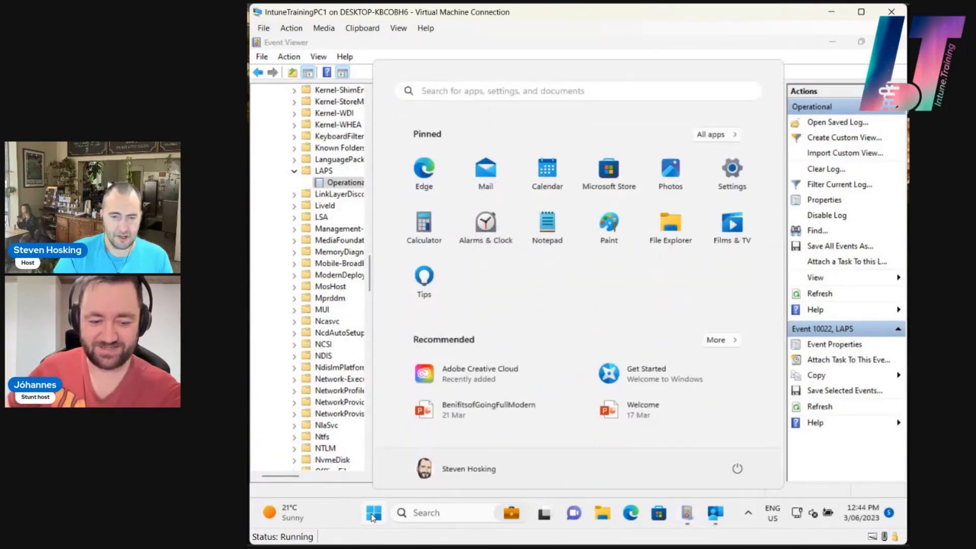
right_click(376, 516)
key("d")
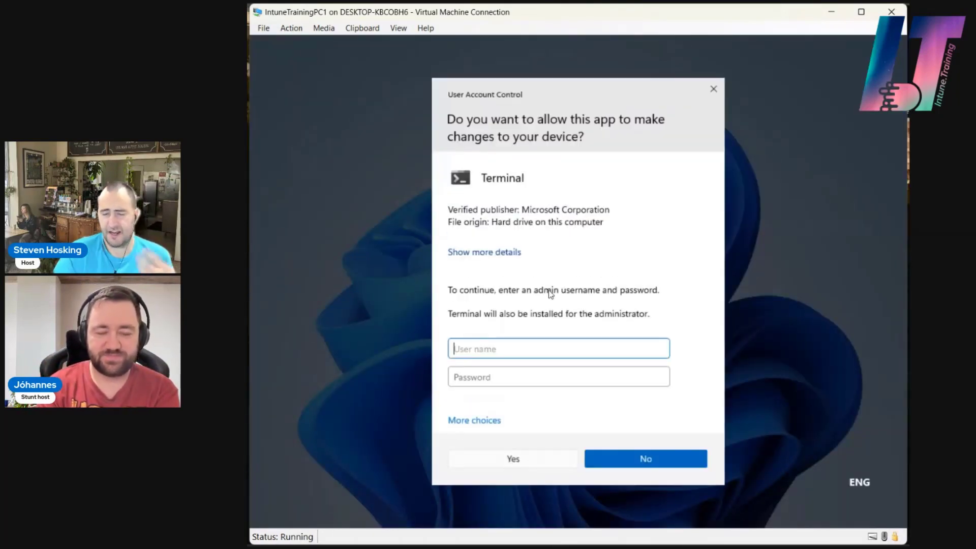
type(".\\administrator")
key("Tab")
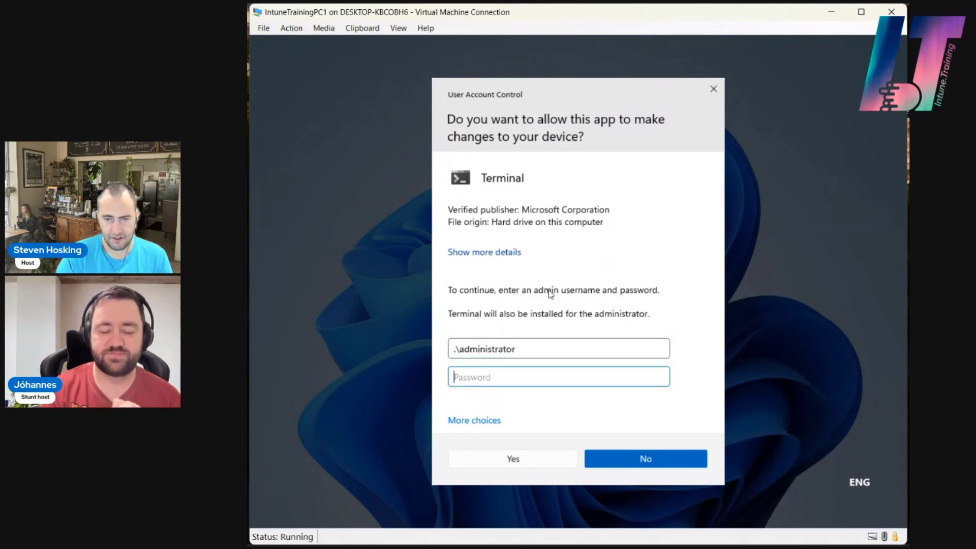
left_click(362, 28)
left_click(371, 39)
left_click(547, 461)
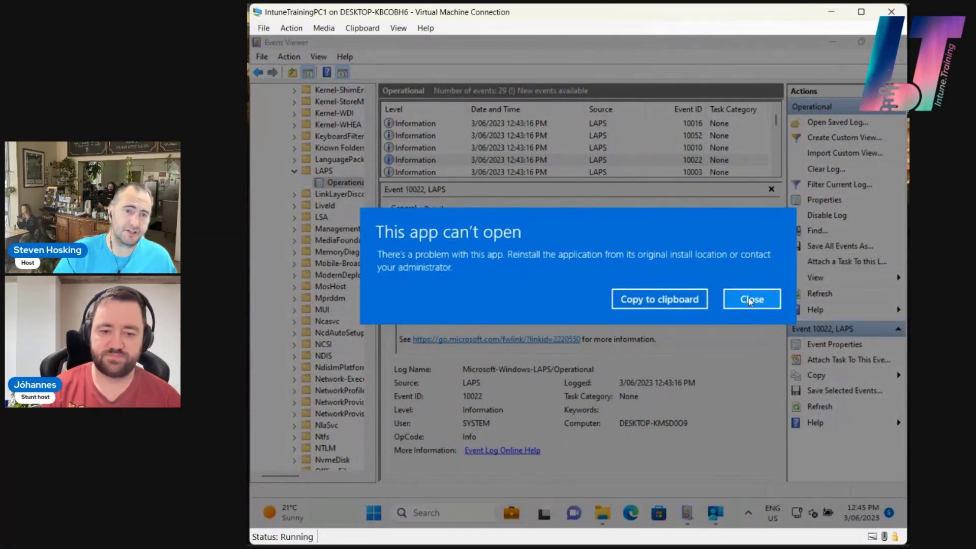
left_click(750, 300)
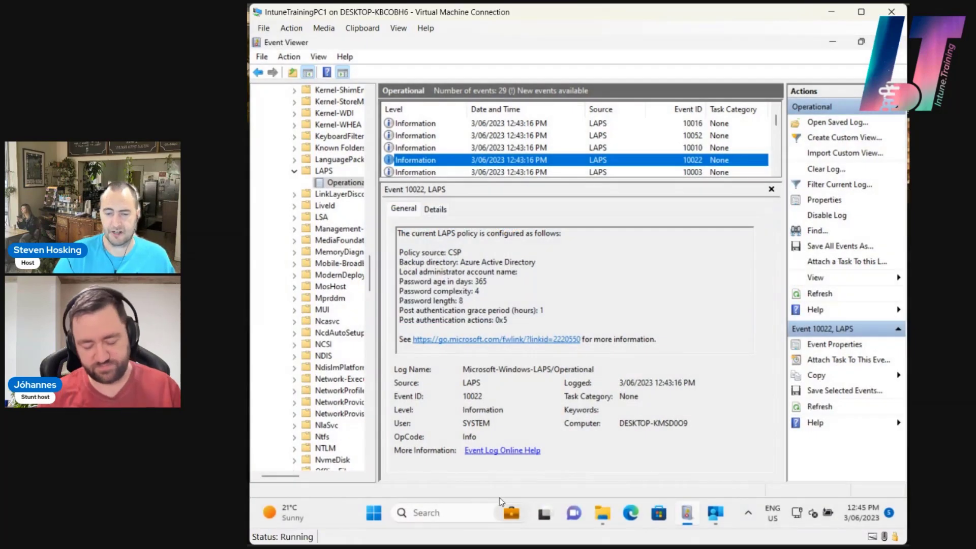
Step: Find cmd.exe and run Command Prompt as administrator, authenticating as .\administrator with the copied local administrator password
left_click(376, 521)
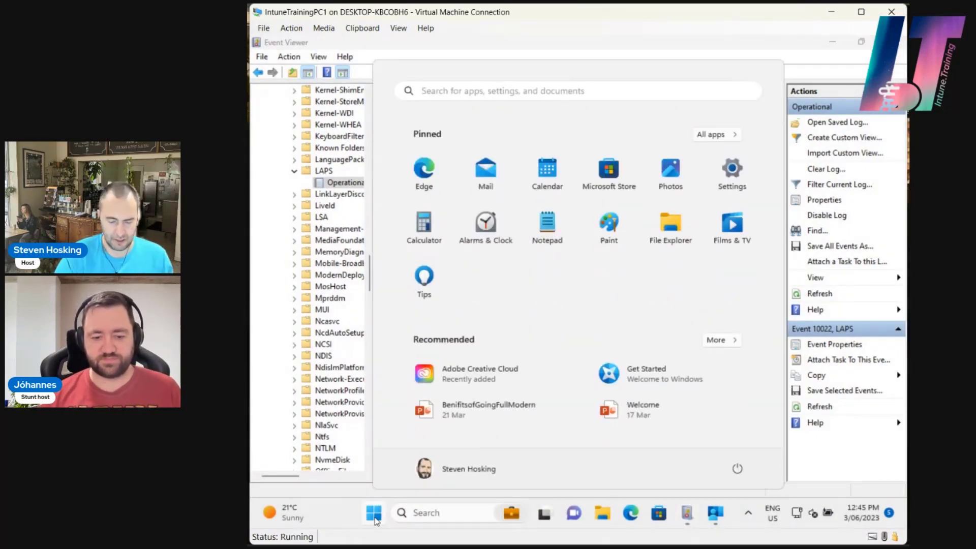
type("cmd.exe")
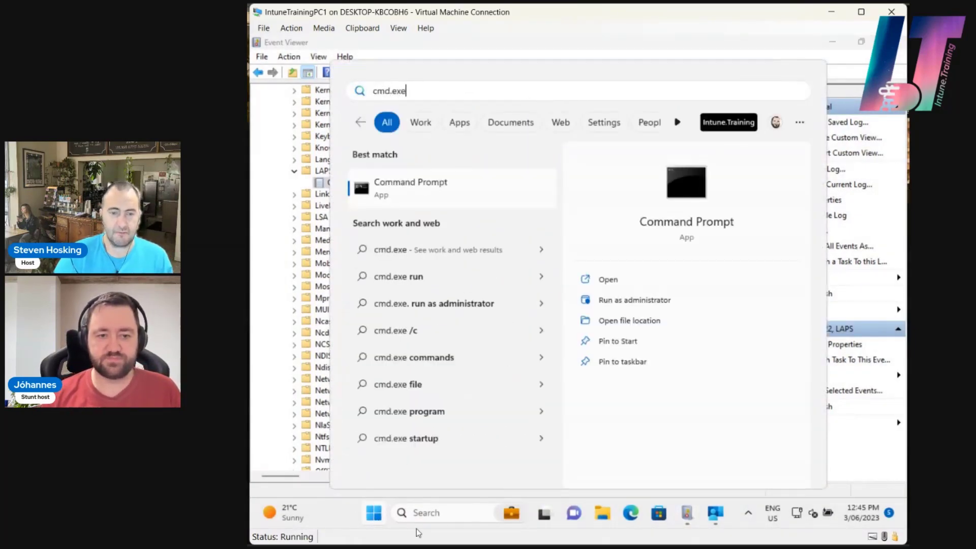
left_click(621, 301)
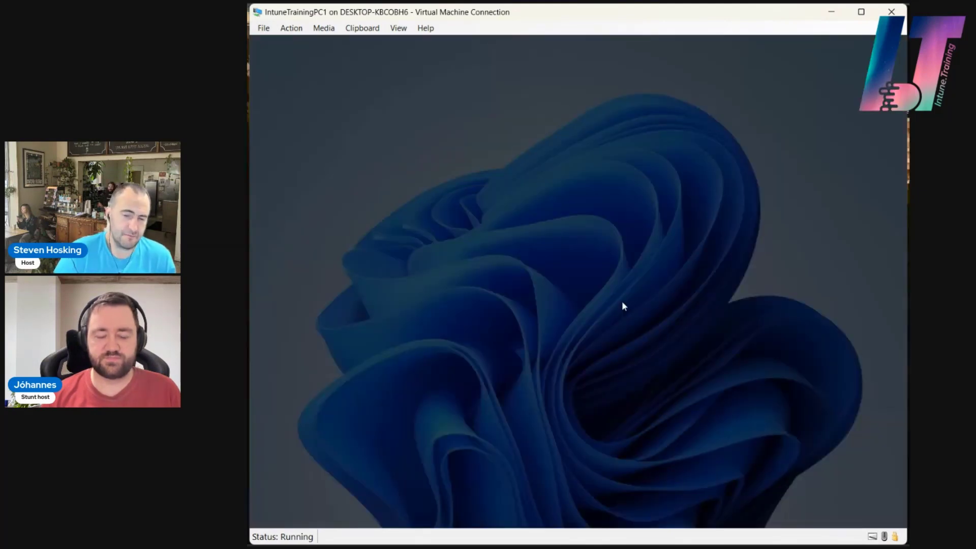
type(".")
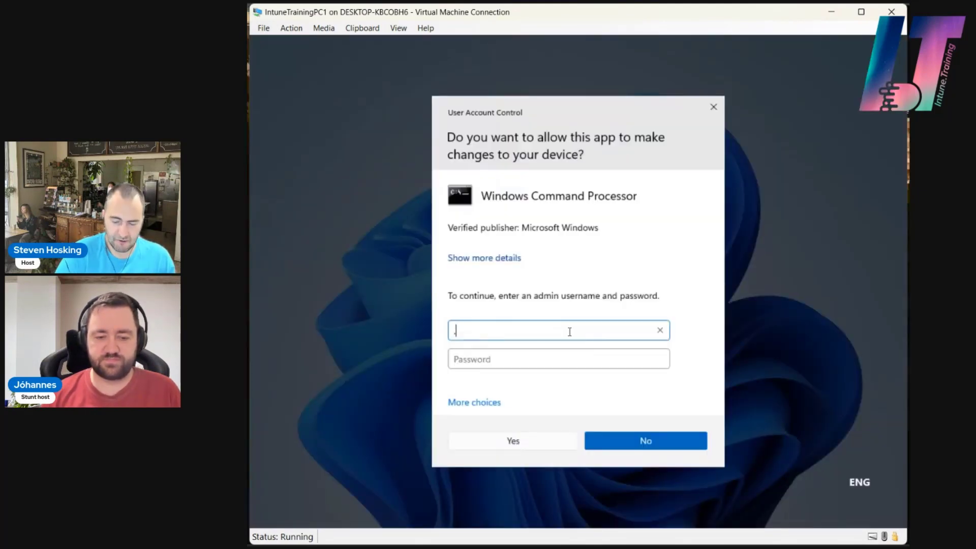
type("\\administrator")
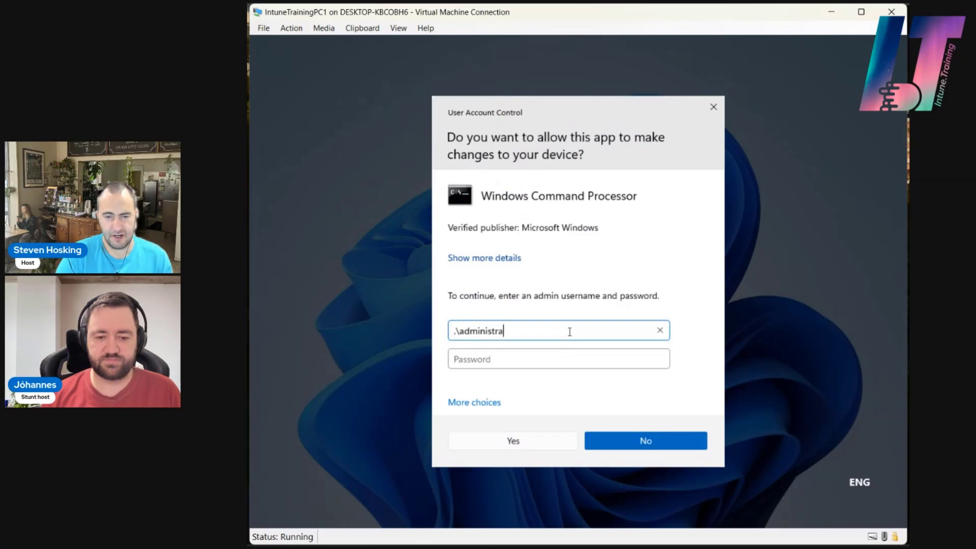
key("Tab")
left_click(362, 28)
left_click(377, 39)
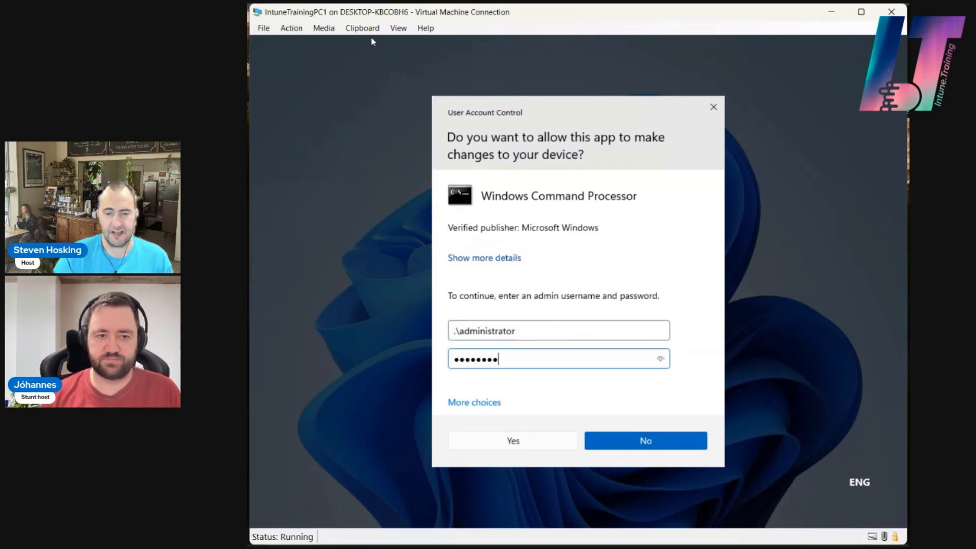
left_click(543, 445)
Step: Run whoami in the elevated Command Prompt and copy the returned account name
type("wh")
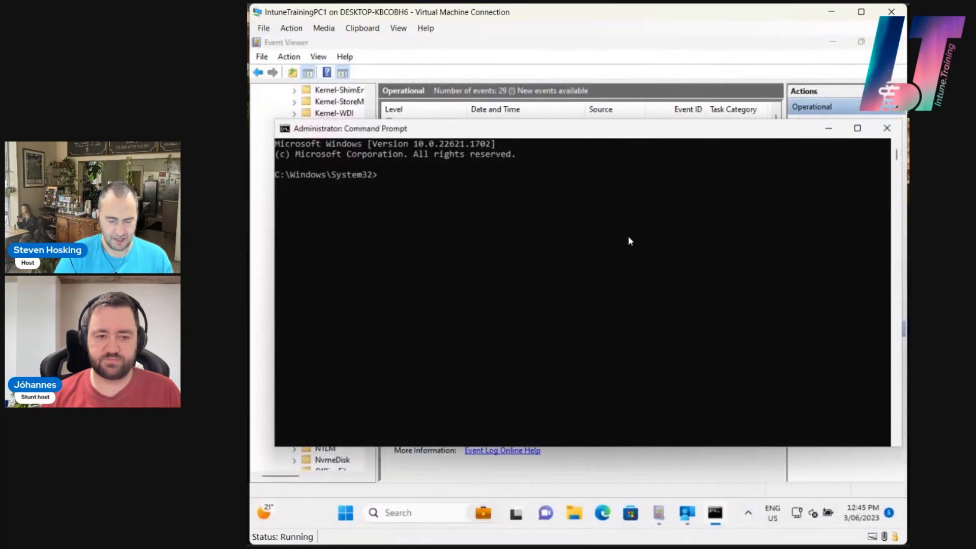
type("oami")
key("Return")
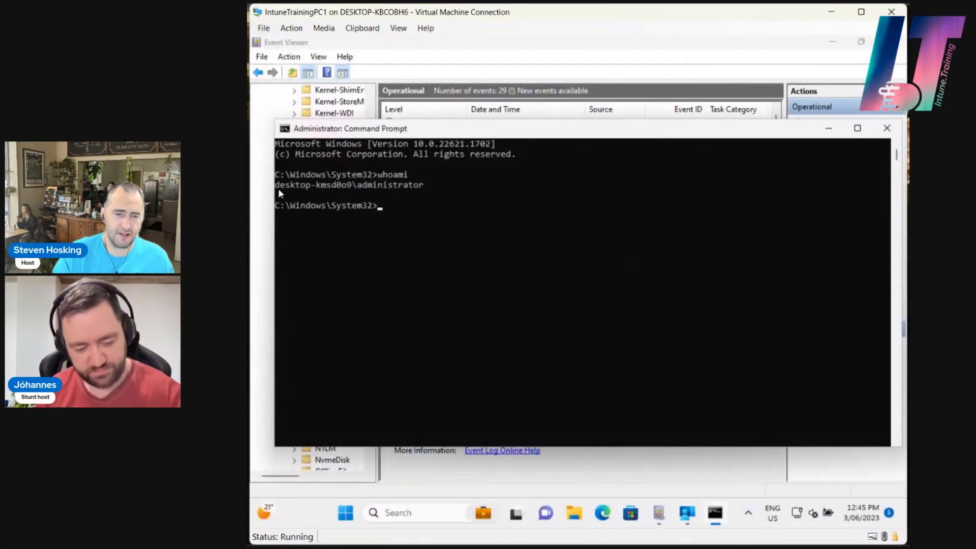
left_click_drag(276, 185, 434, 188)
key("ctrl+c")
Step: Switch to Event Viewer, refresh the LAPS Operational log and read event 10041 about the scheduled post-authentication actions
key("alt+Tab")
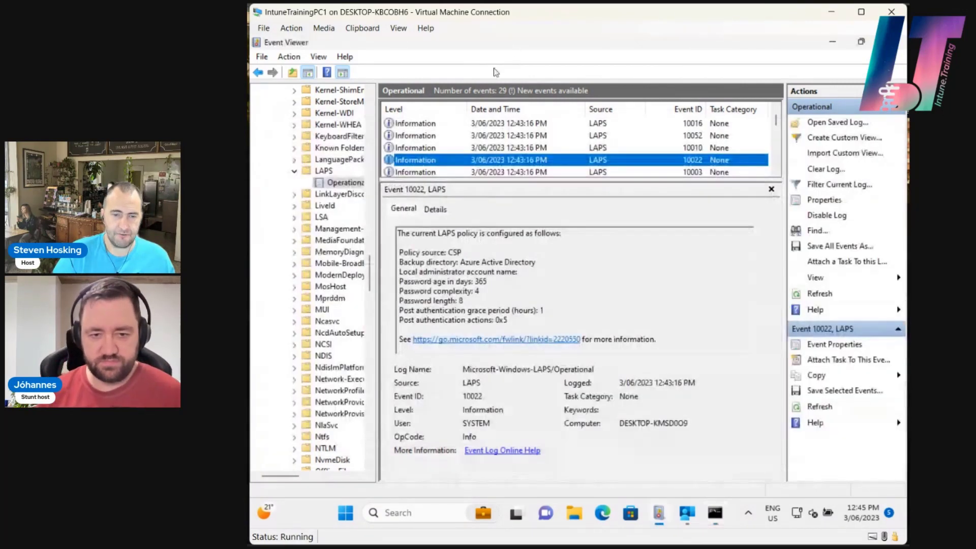
key("F5")
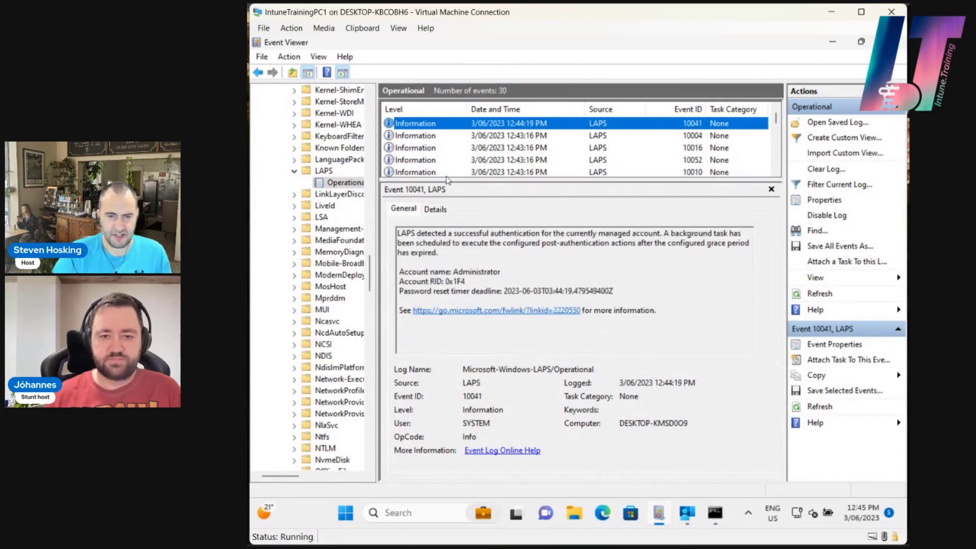
left_click_drag(521, 258, 363, 230)
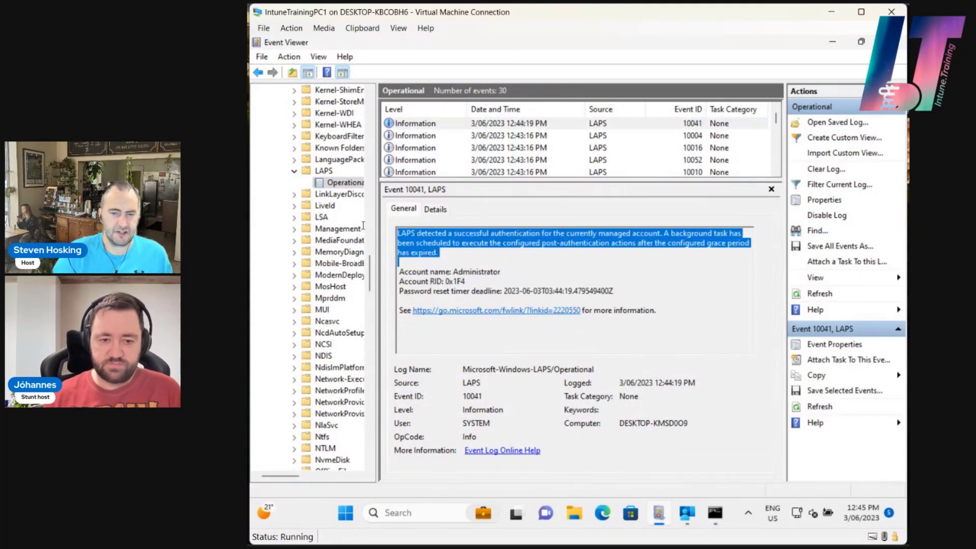
left_click(484, 259)
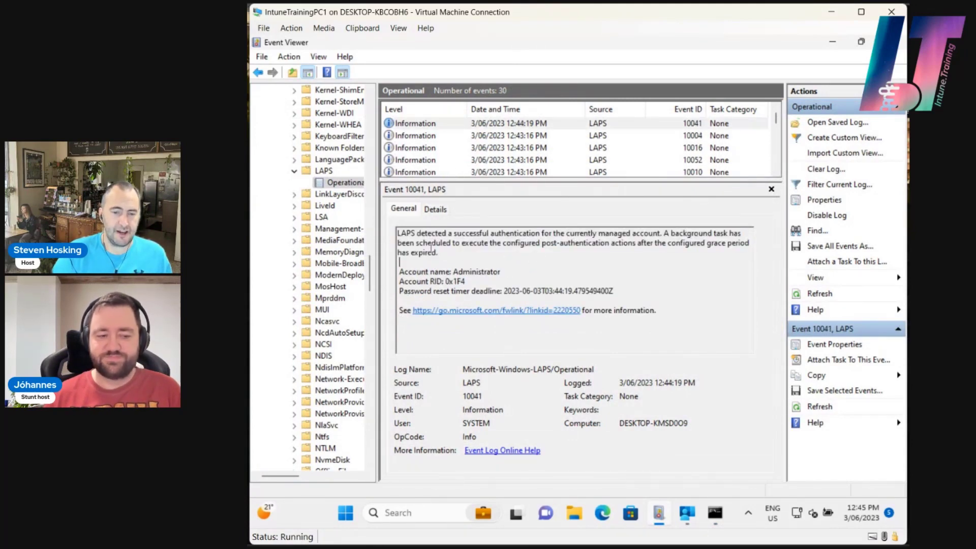
left_click_drag(415, 244, 599, 254)
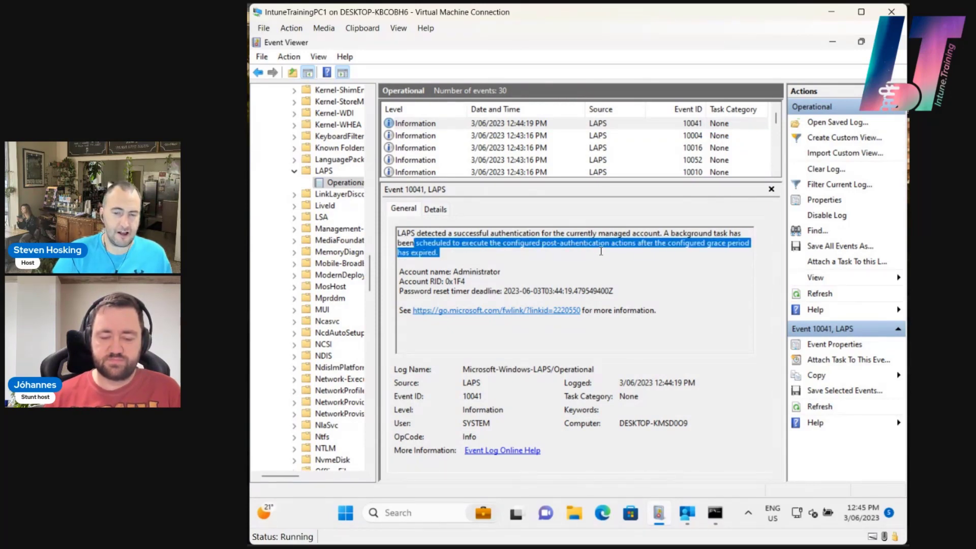
Step: Review LAPS events 10004 and 10041, and check the whoami output in the elevated Command Prompt
left_click(490, 136)
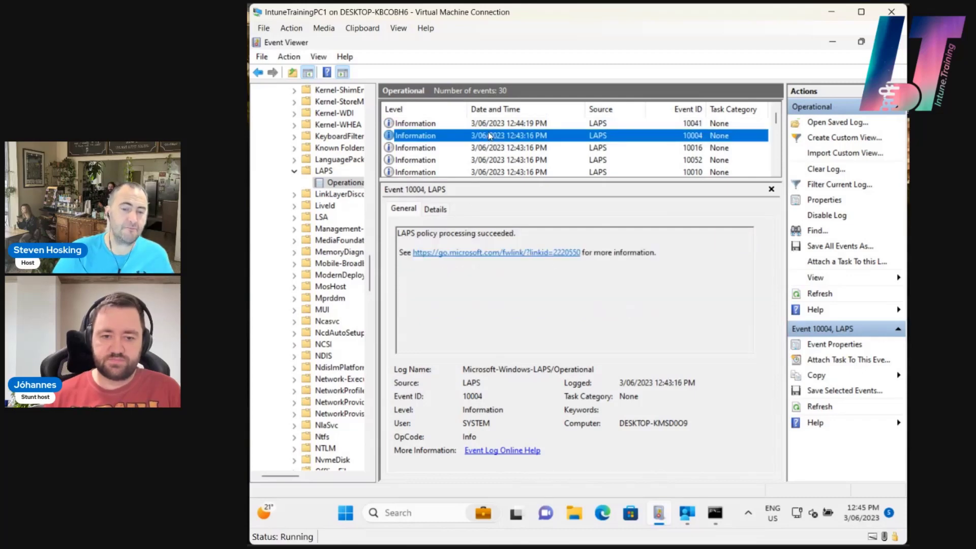
key("Up")
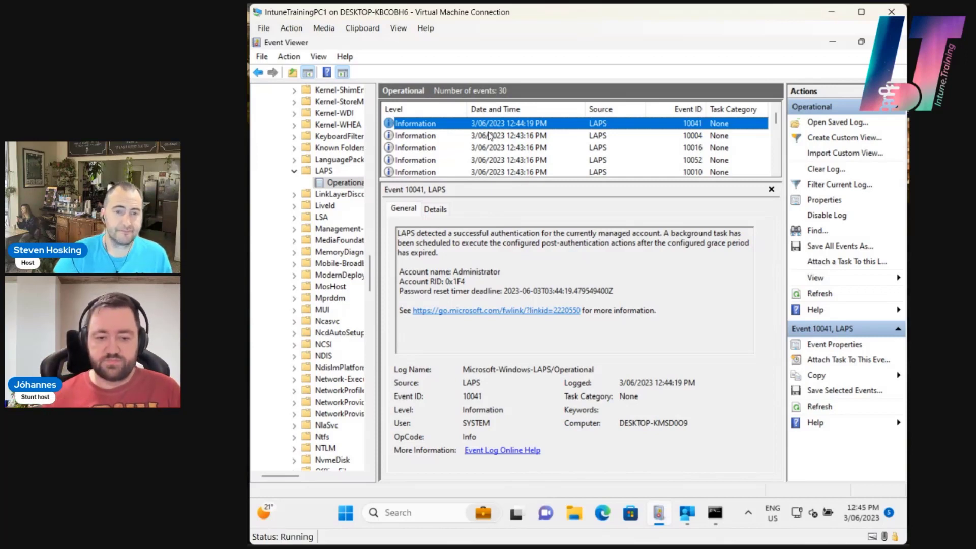
mouse_move(727, 521)
left_click(676, 429)
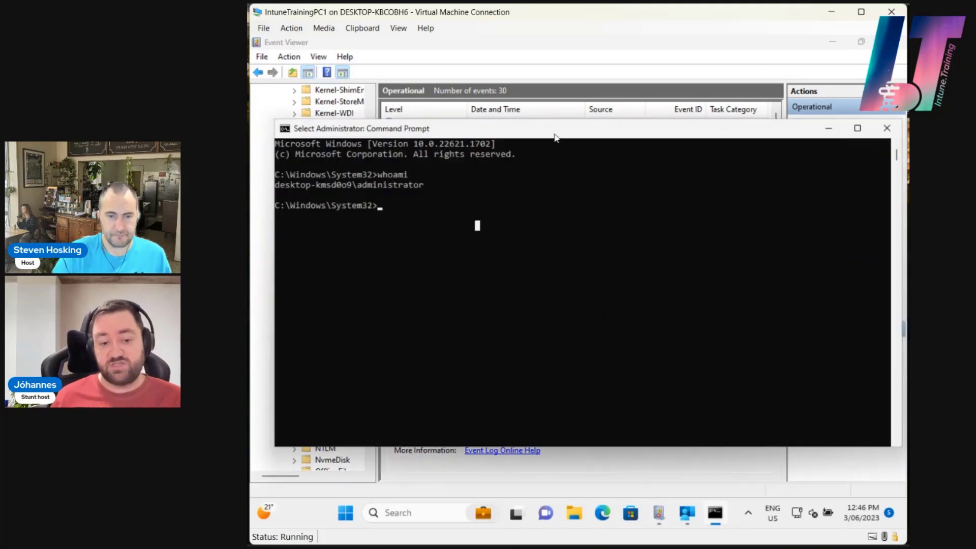
left_click_drag(555, 137, 541, 117)
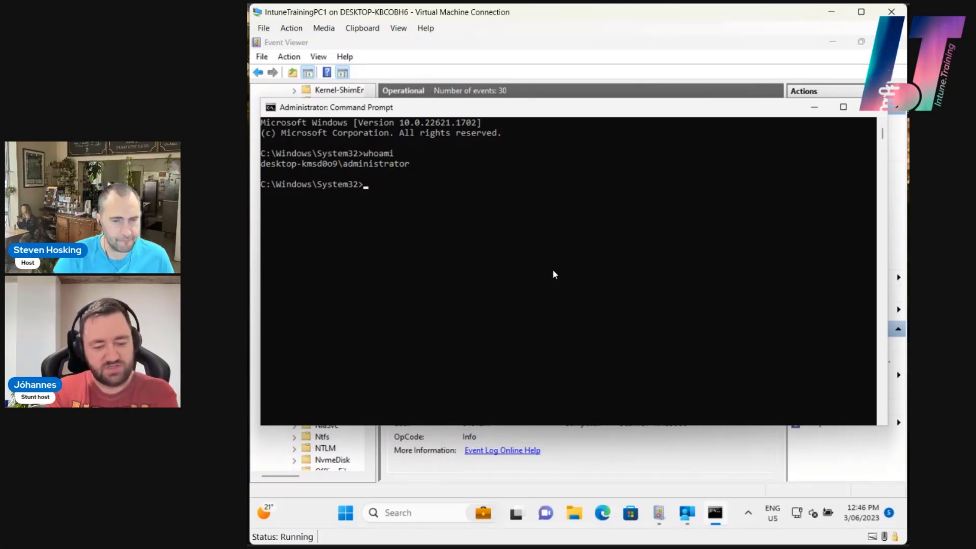
left_click(397, 53)
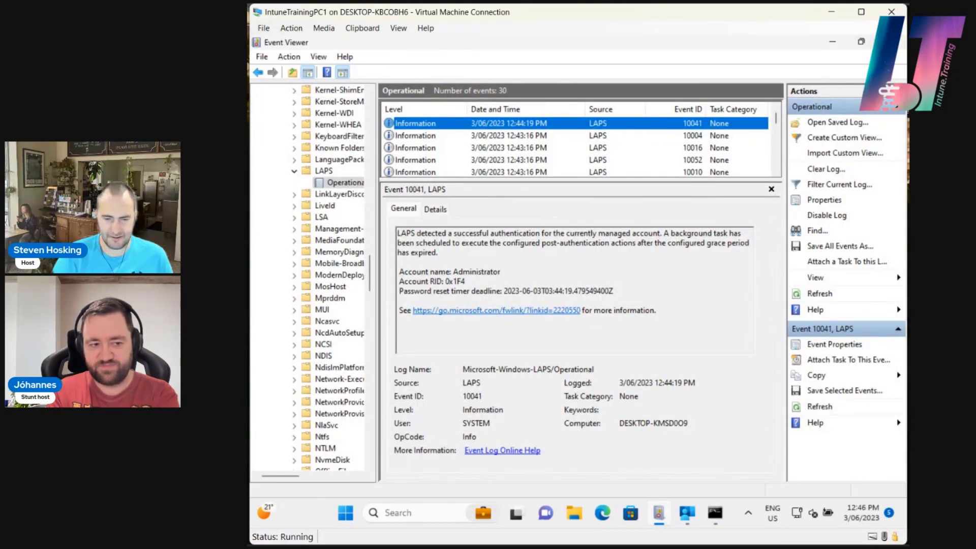
Step: Sign out of the current Windows session on the virtual machine
right_click(347, 513)
mouse_move(369, 461)
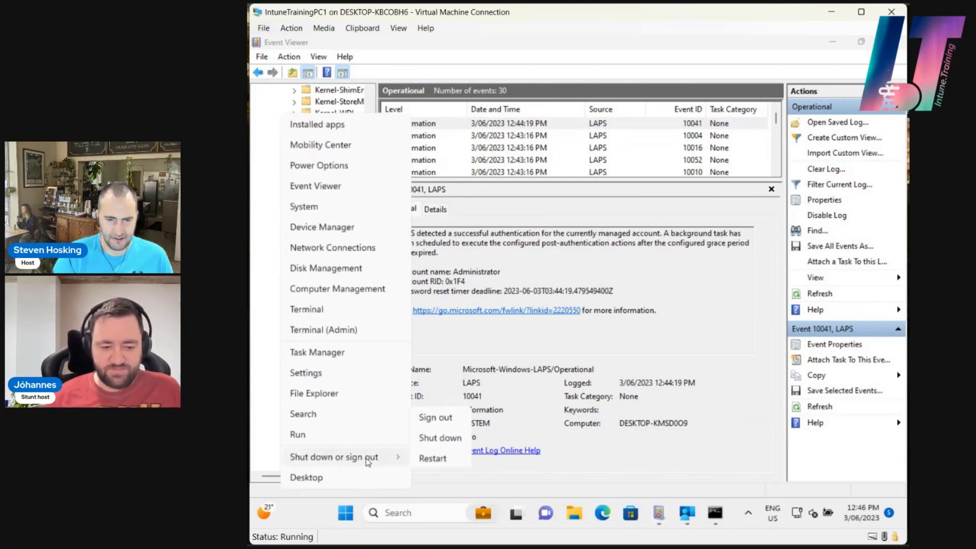
left_click(450, 419)
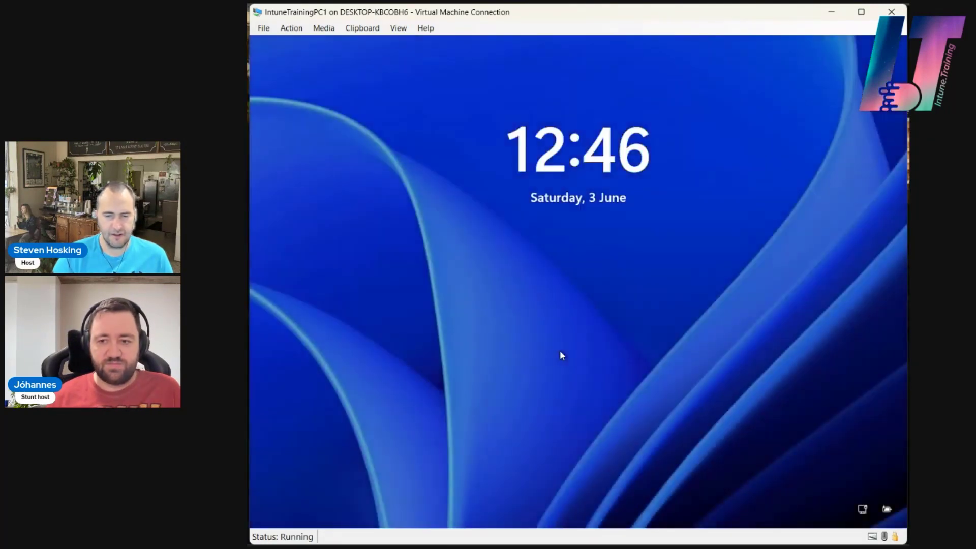
Step: Sign in to Windows through Other user as .\administrator, pasting the copied local administrator password
left_click(559, 349)
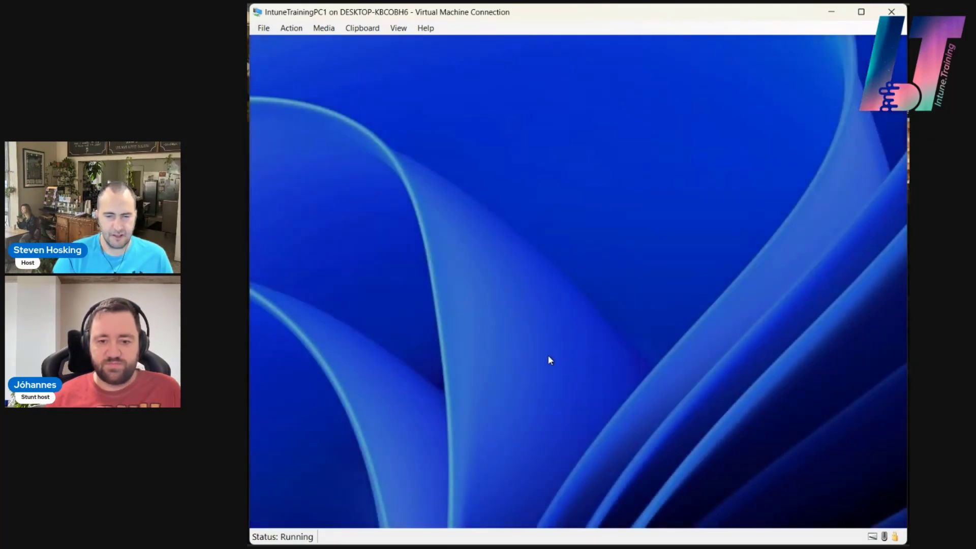
left_click(311, 494)
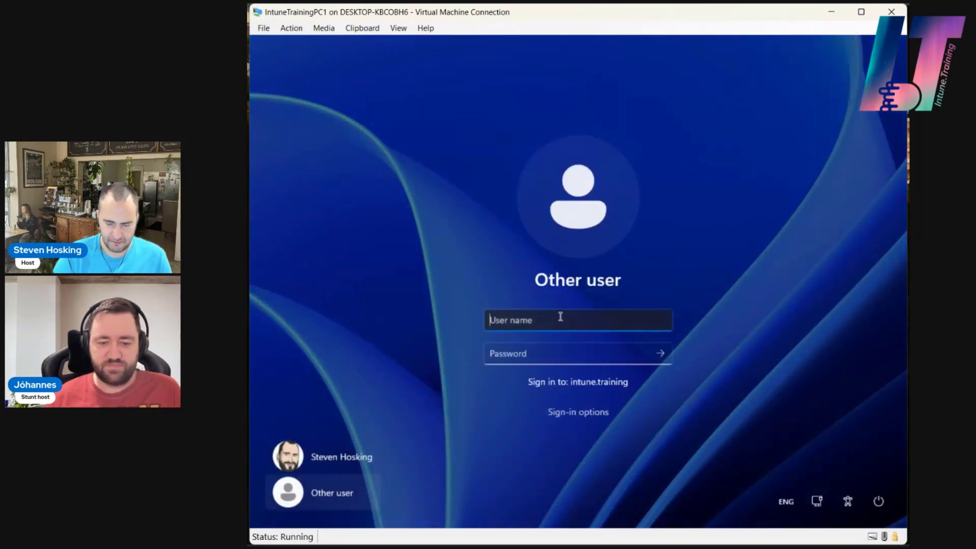
type(".\\admin")
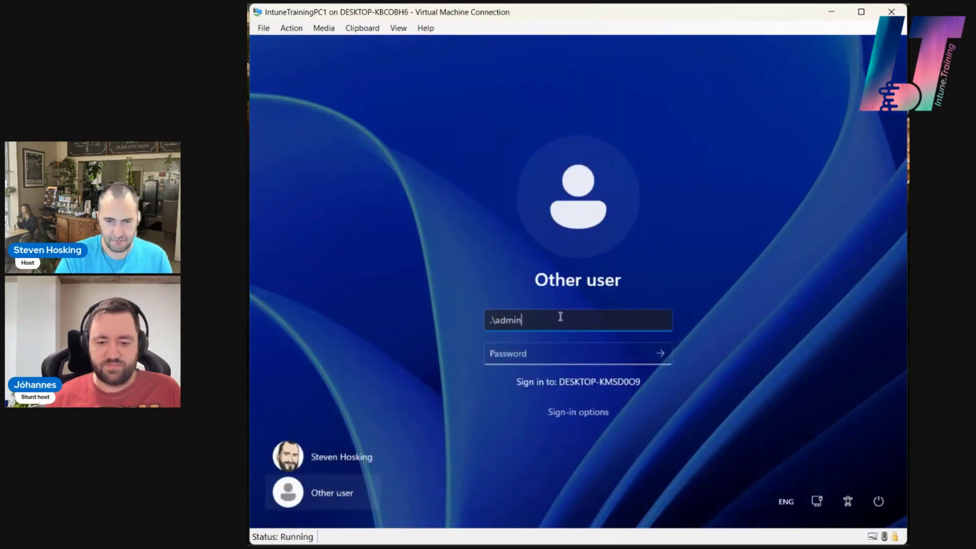
type("istrator")
key("Tab")
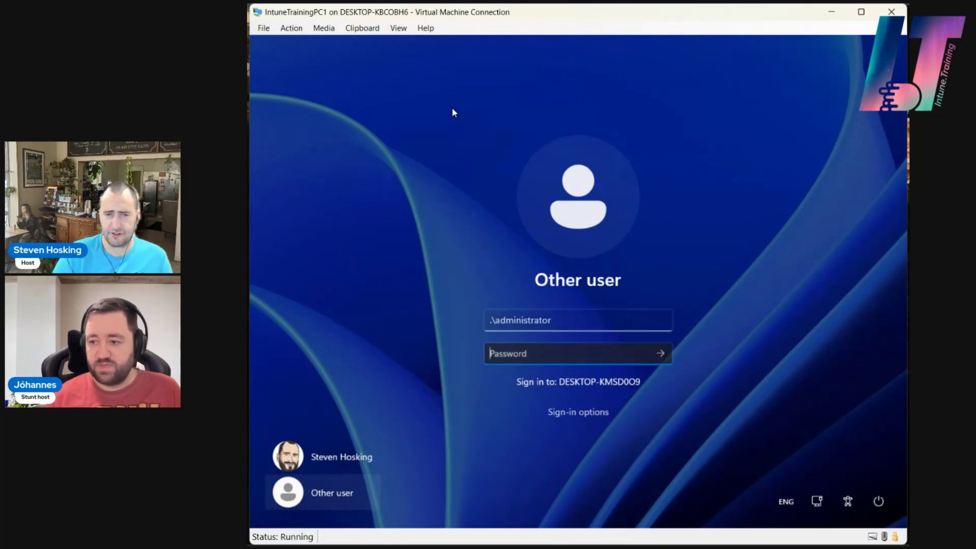
left_click(362, 29)
left_click(369, 42)
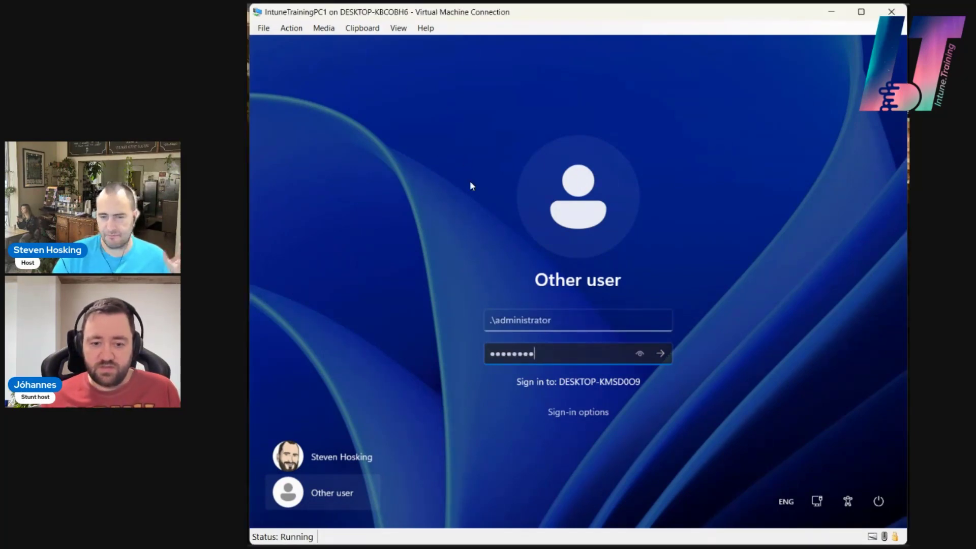
left_click(660, 353)
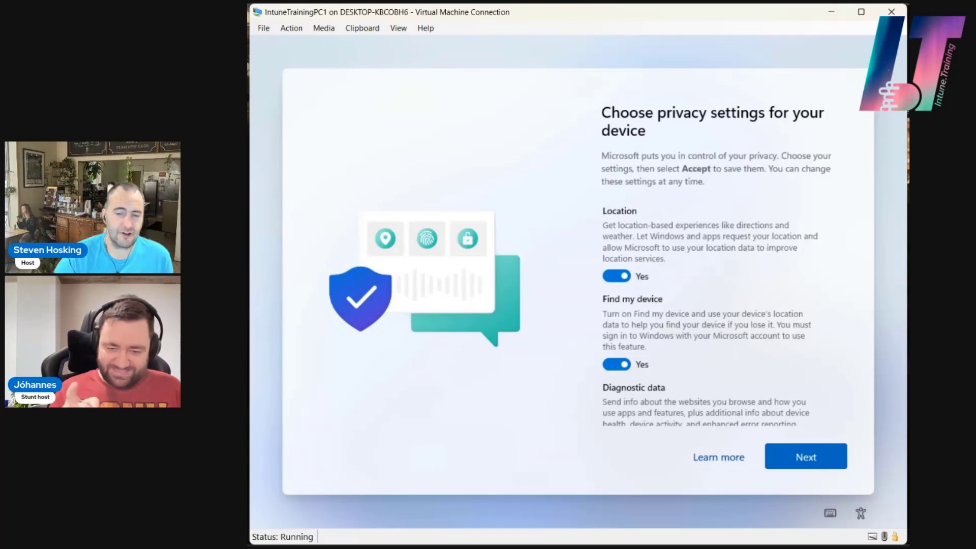
Step: Accept the default device privacy settings to reach the administrator's desktop, and check the Start menu
scroll(744, 308, "down", 6)
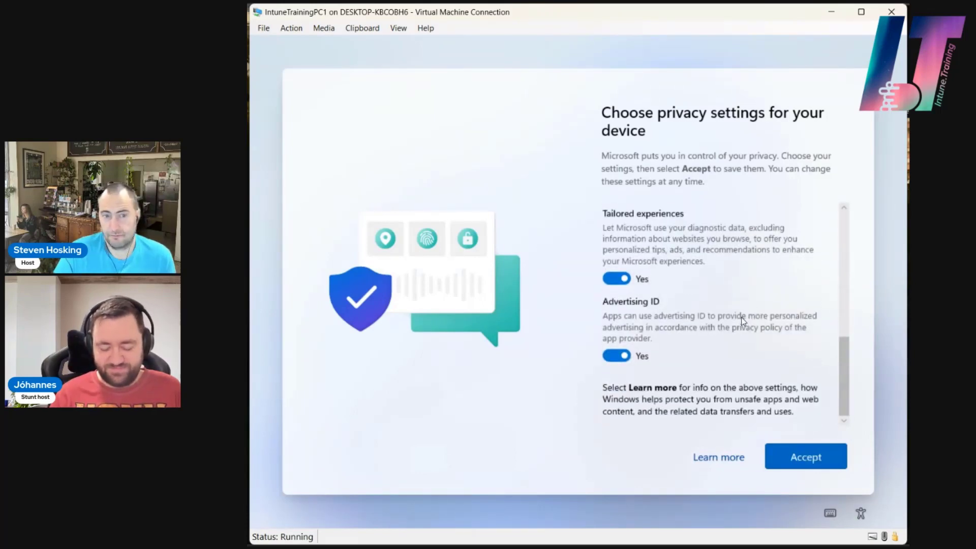
left_click(770, 443)
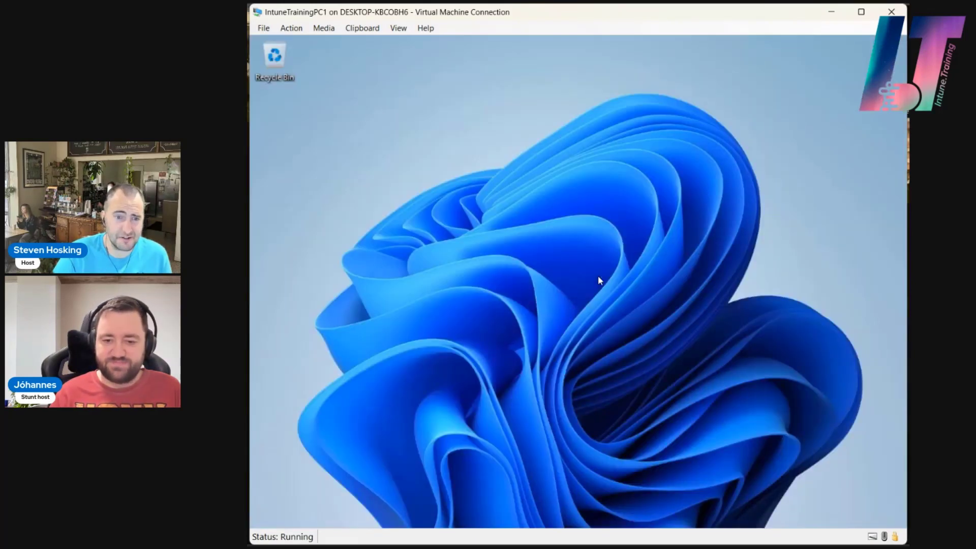
key("super")
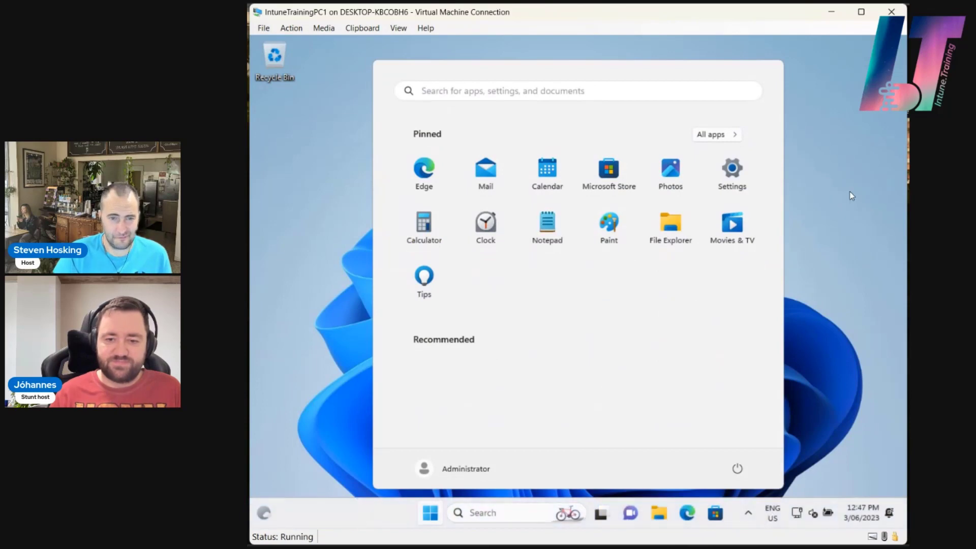
left_click(852, 196)
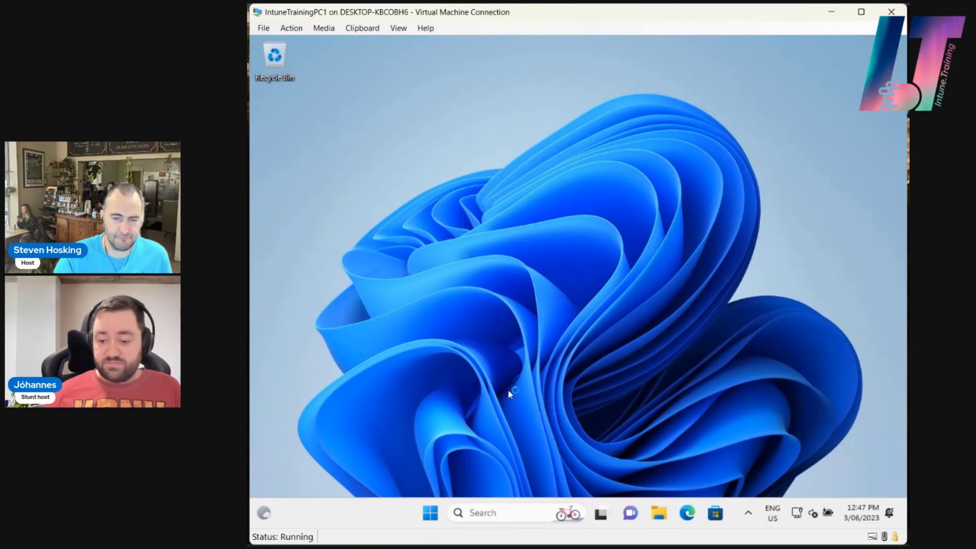
Step: Open Windows PowerShell as administrator and run whoami to check the signed-in account
left_click(423, 514)
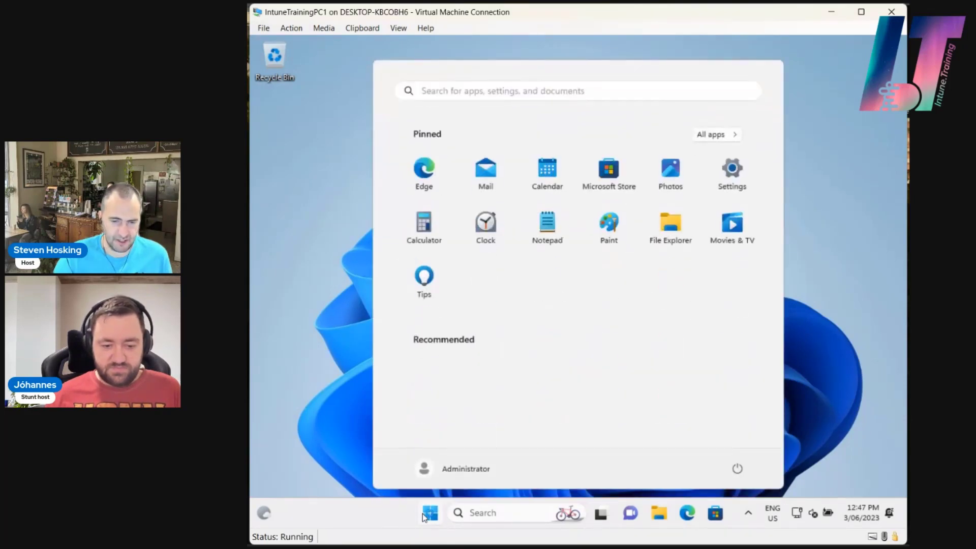
right_click(423, 515)
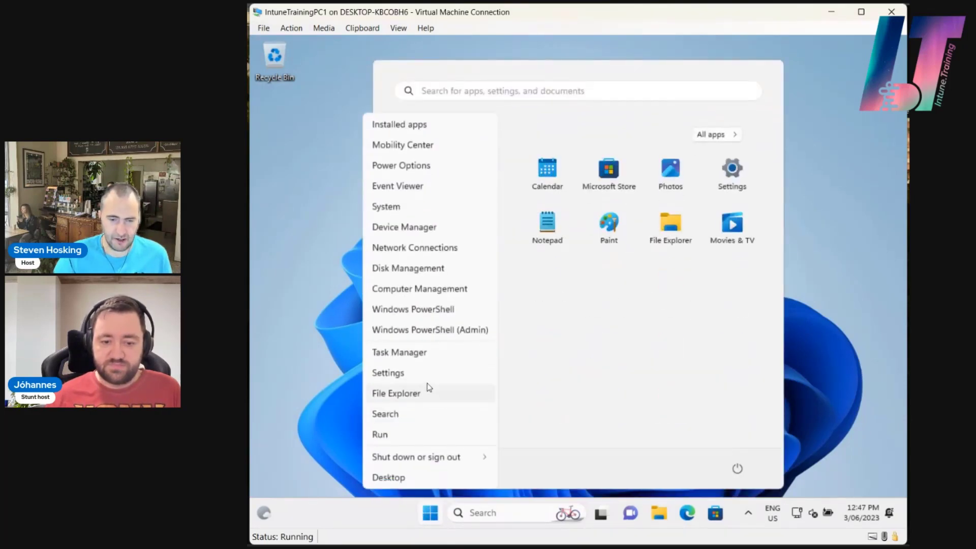
left_click(429, 327)
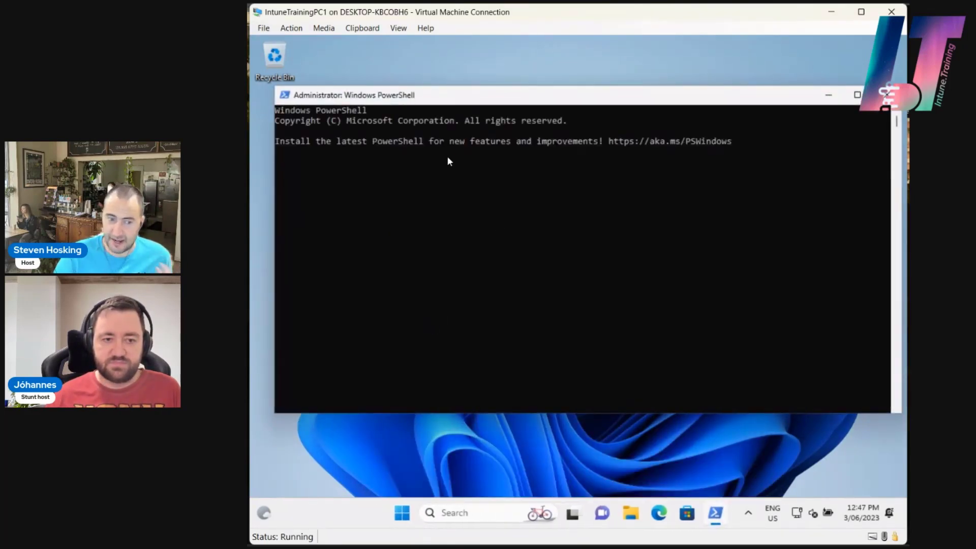
type("whoamo")
key("BackSpace")
type("i")
key("Return")
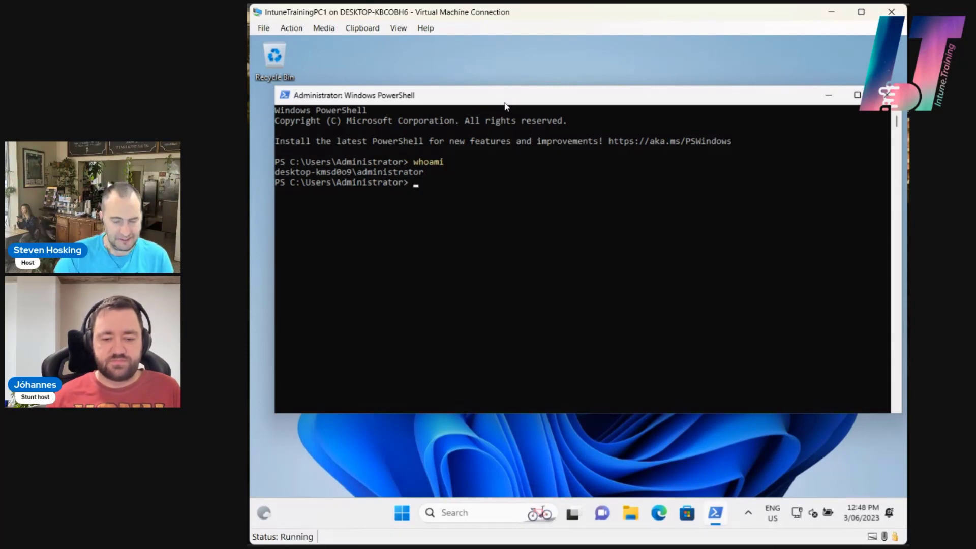
Step: Close the elevated PowerShell session with the exit command
key("super+x")
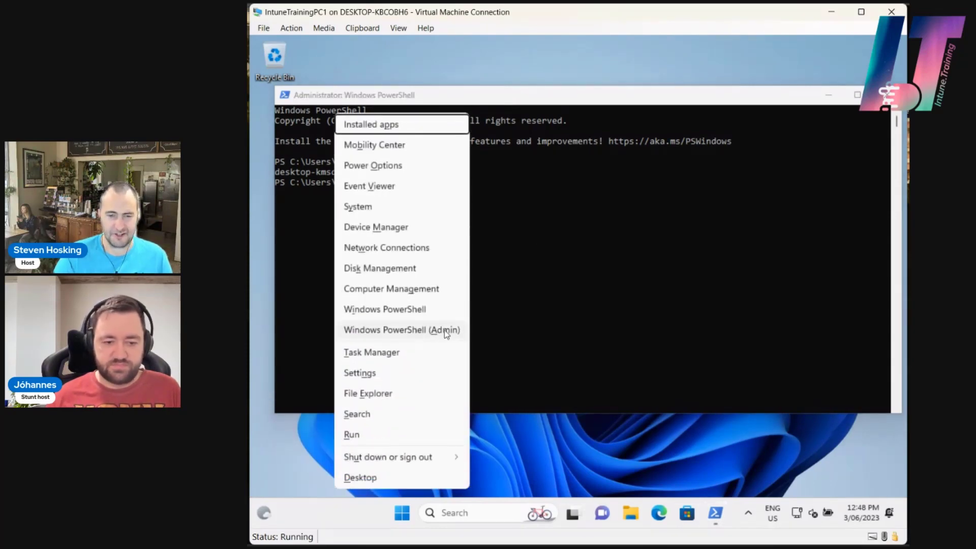
left_click(545, 96)
type("exit")
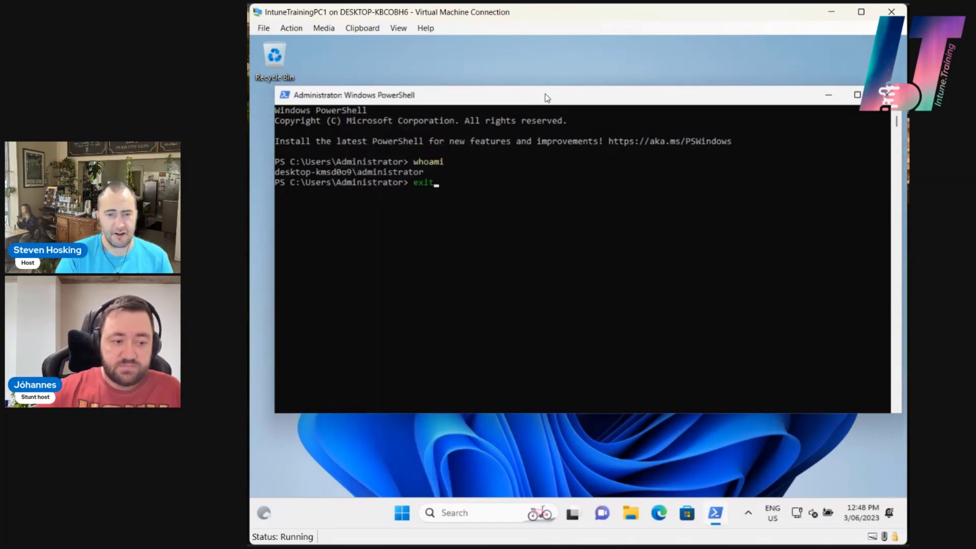
key("Return")
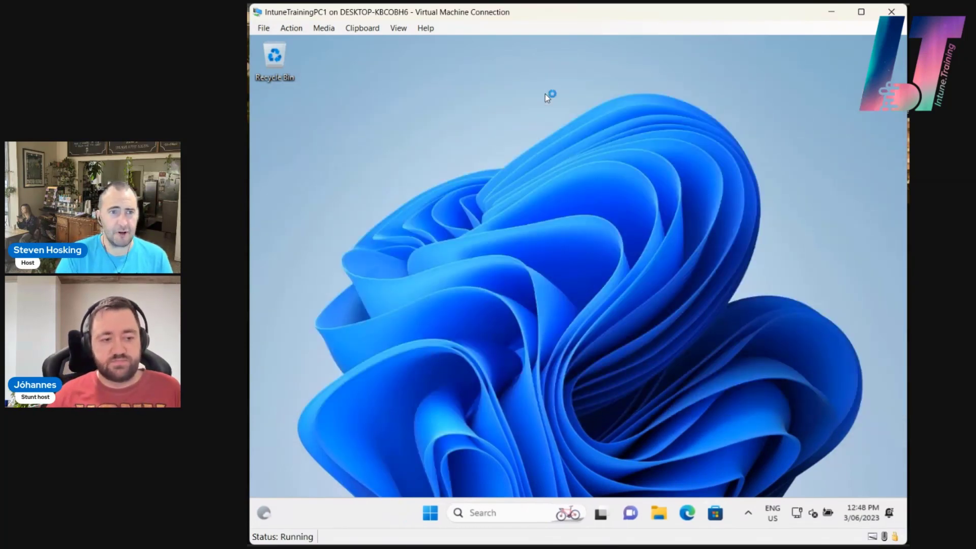